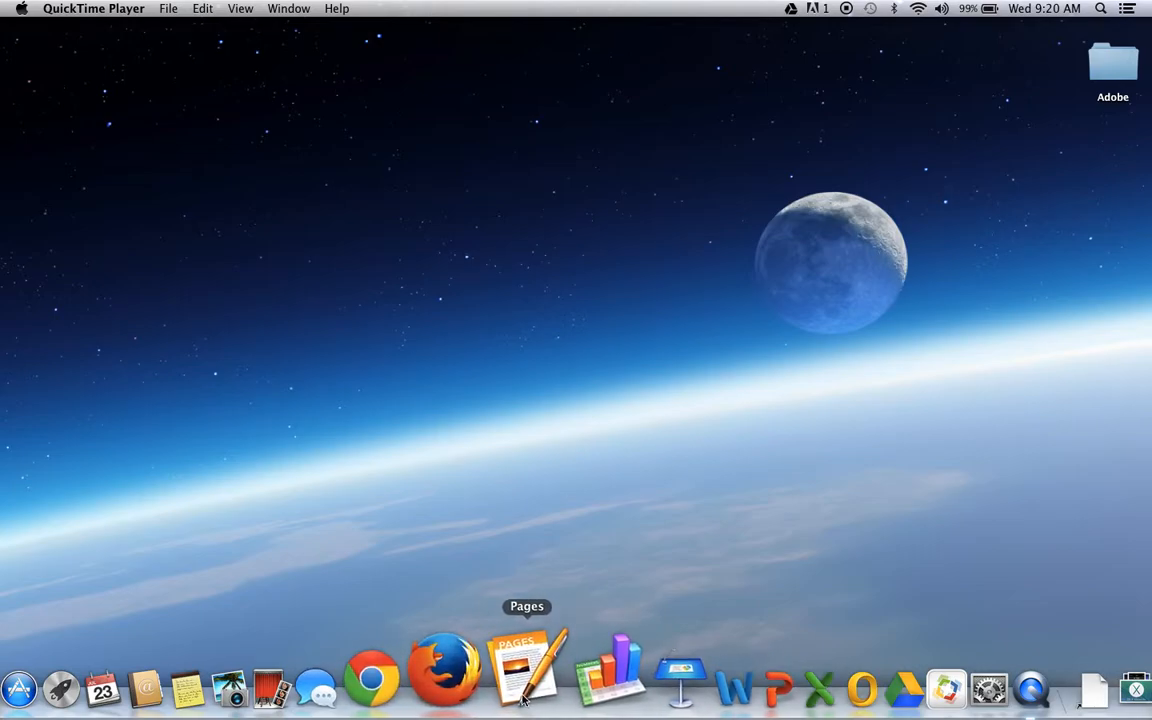
# - Open Pages, create a document from the Blank template and enter the text "TYpe Type Type type"
pyautogui.click(522, 700)
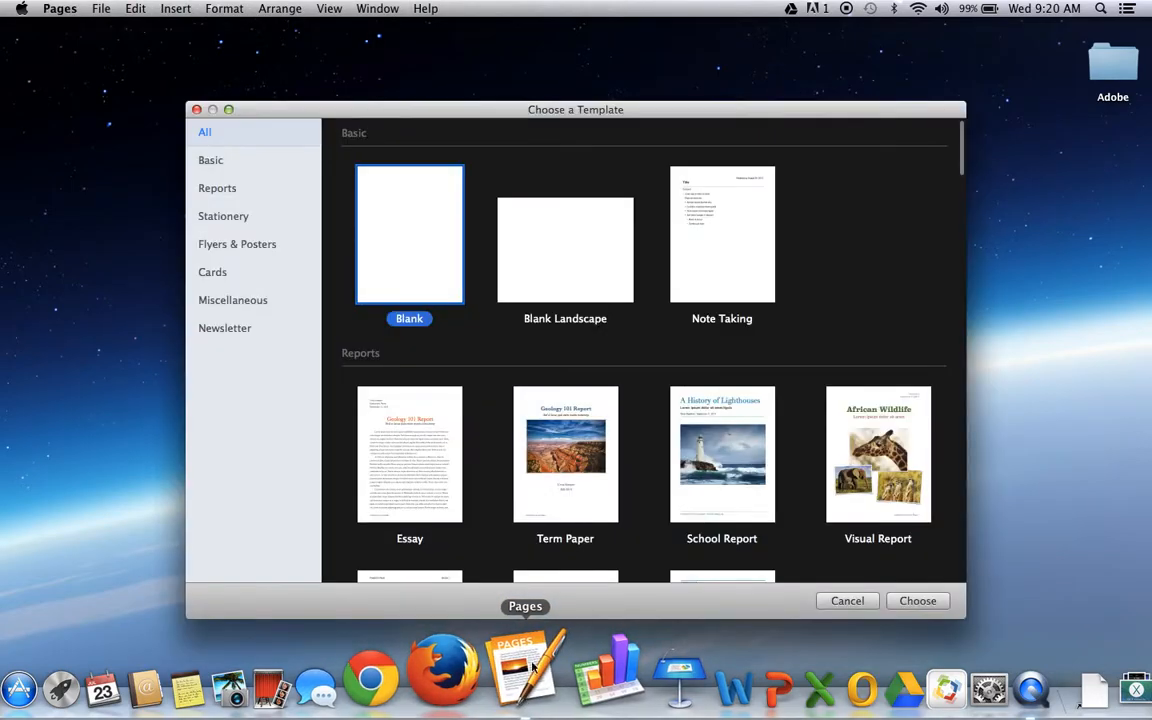
pyautogui.click(913, 600)
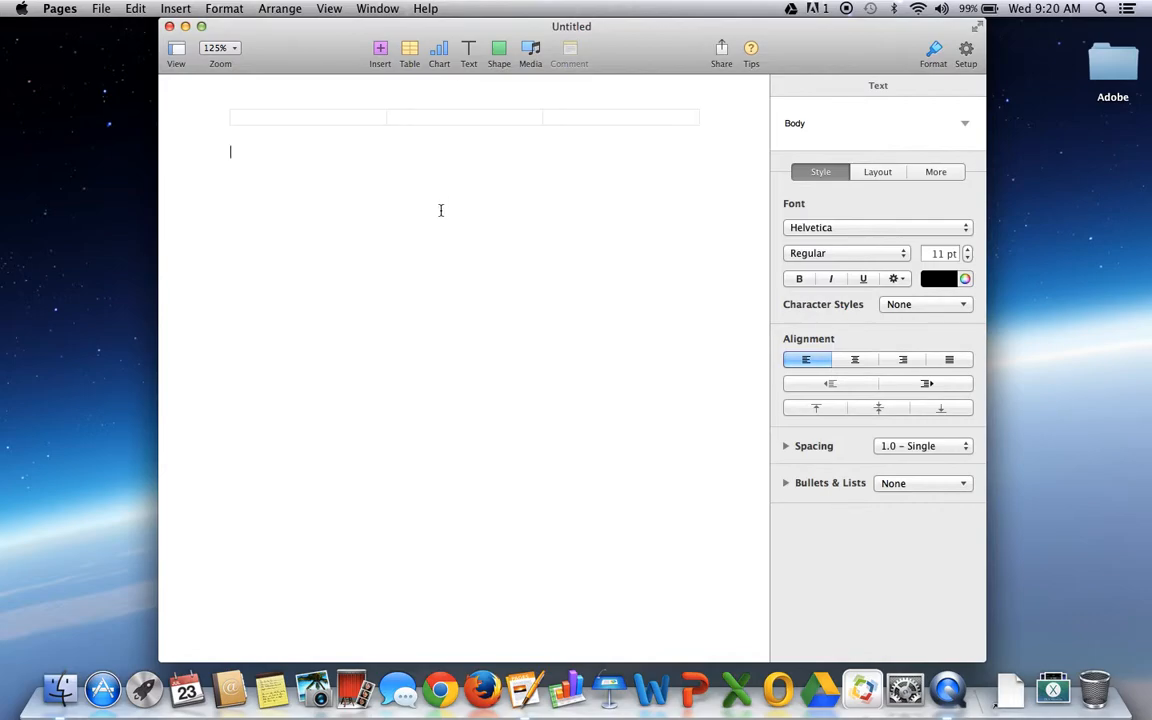
pyautogui.write('TYpe Type Type type')
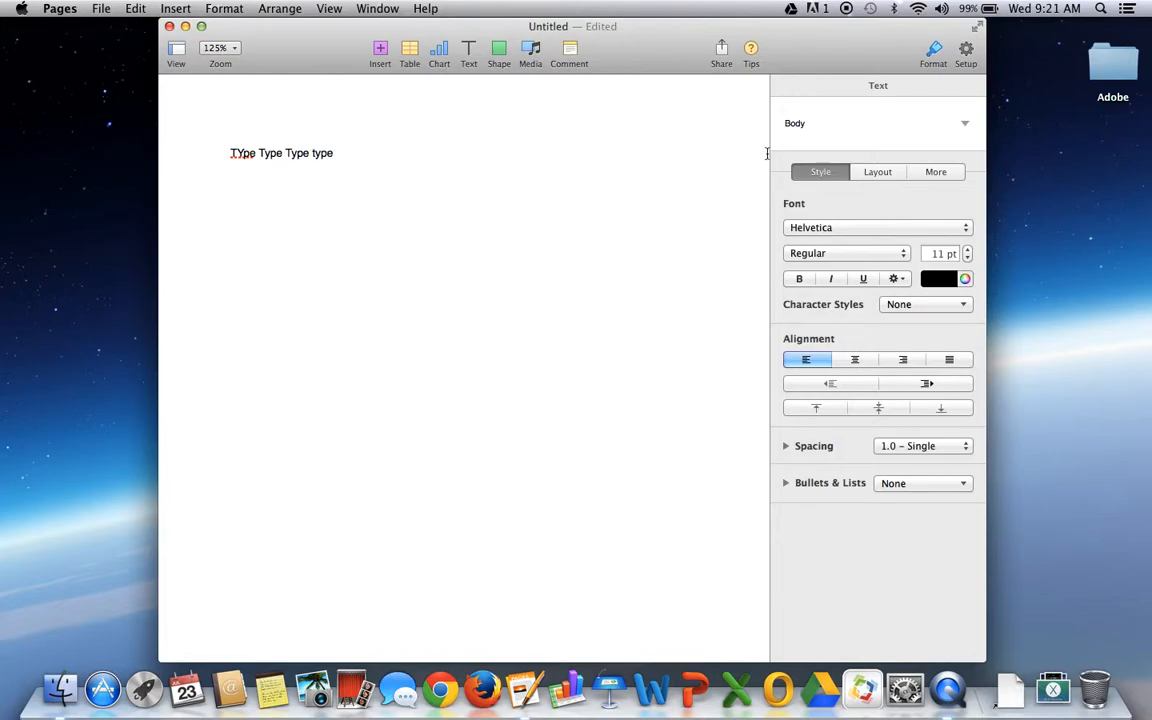
# - Change the font of the whole text line to Comic Sans MS
pyautogui.moveTo(345, 152); pyautogui.dragTo(196, 146)
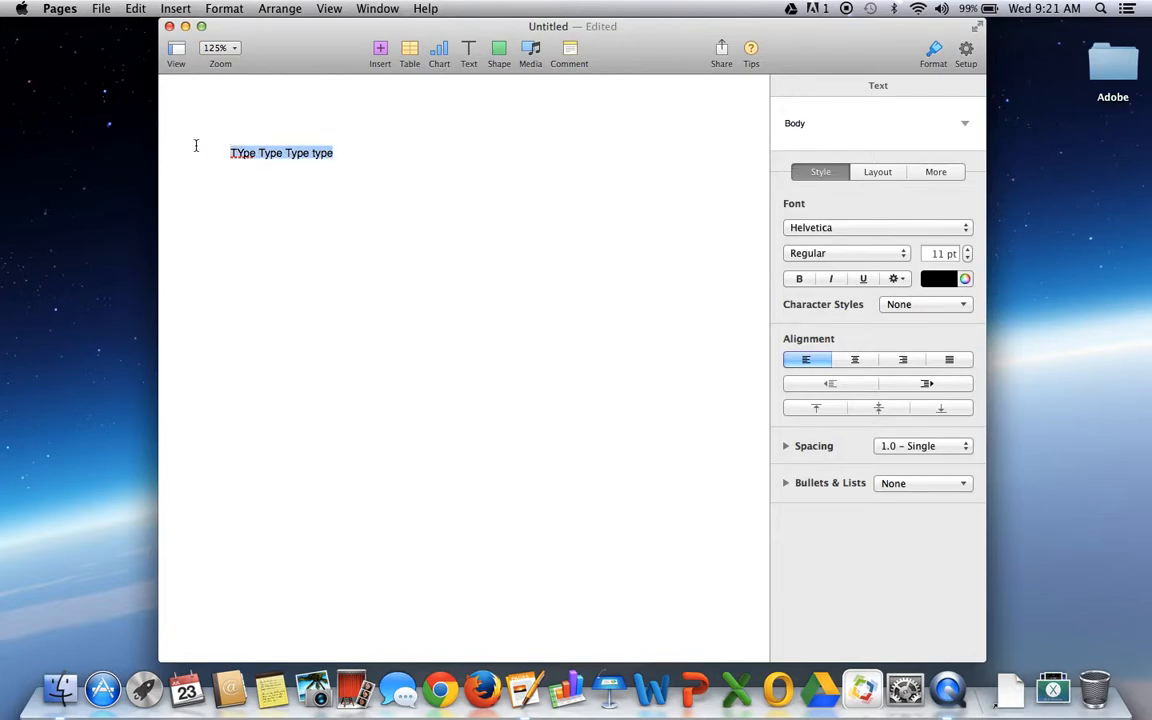
pyautogui.click(905, 233)
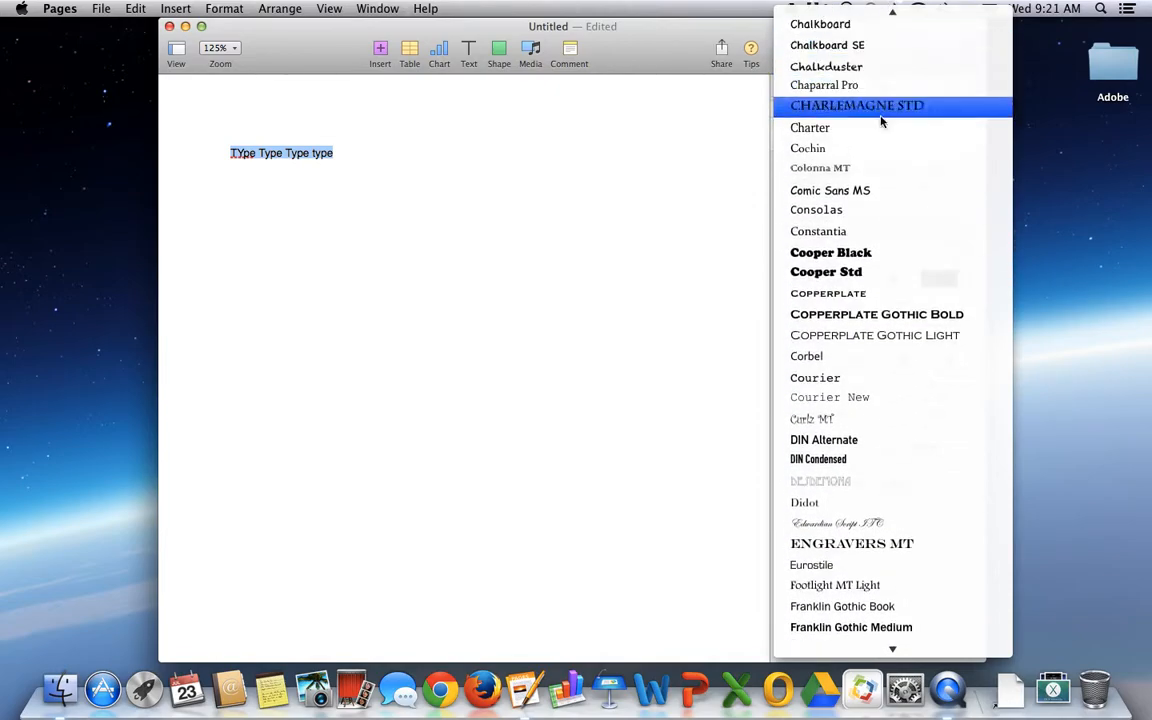
pyautogui.click(877, 188)
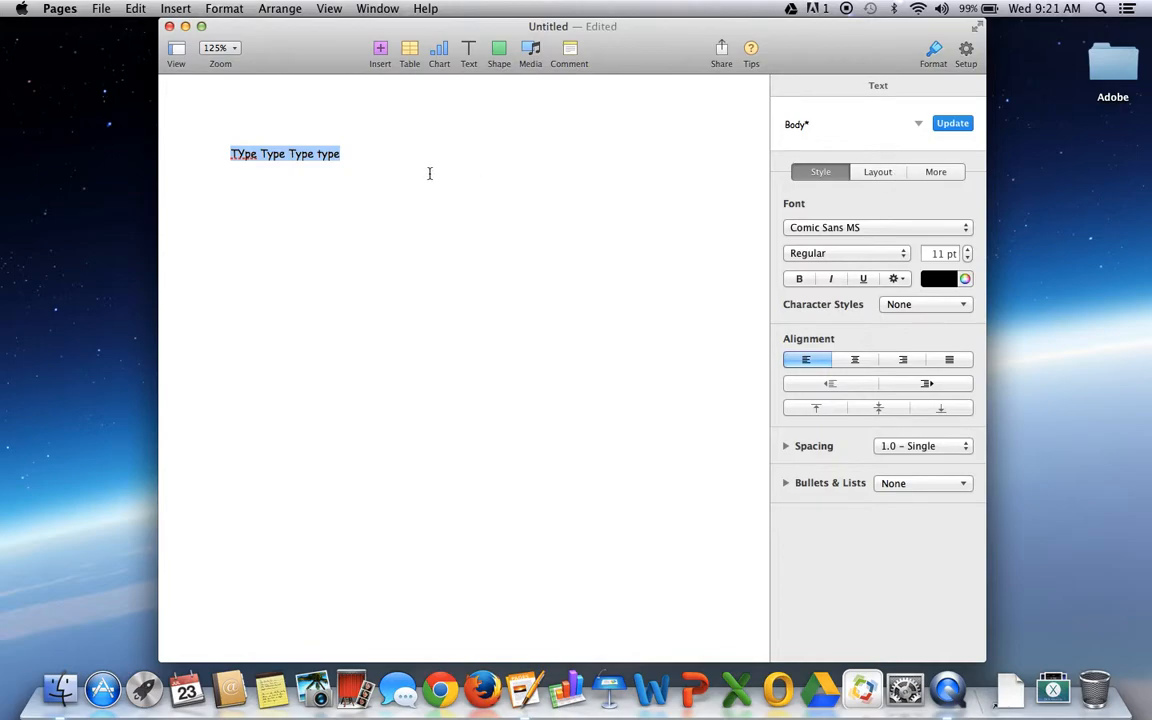
# - Enlarge the selected line of text step by step to 14 pt
pyautogui.press('super+plus')
pyautogui.press('super+plus')
pyautogui.press('super+plus')
pyautogui.press('super+plus')
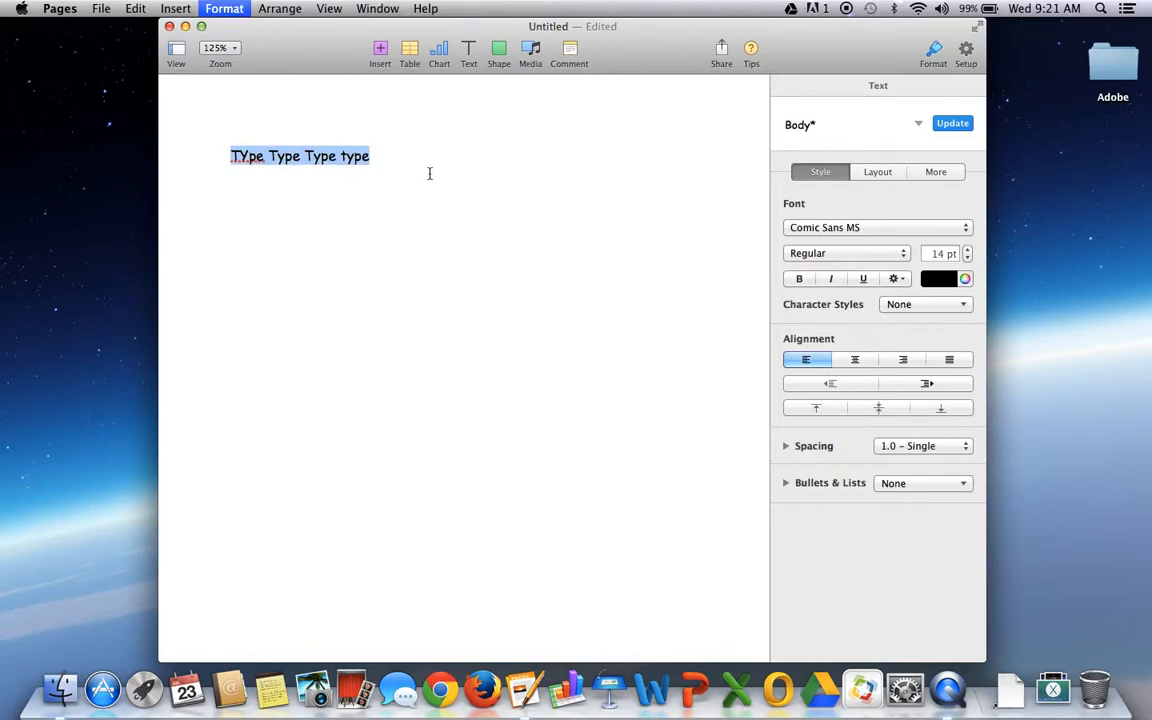
pyautogui.press('super+minus')
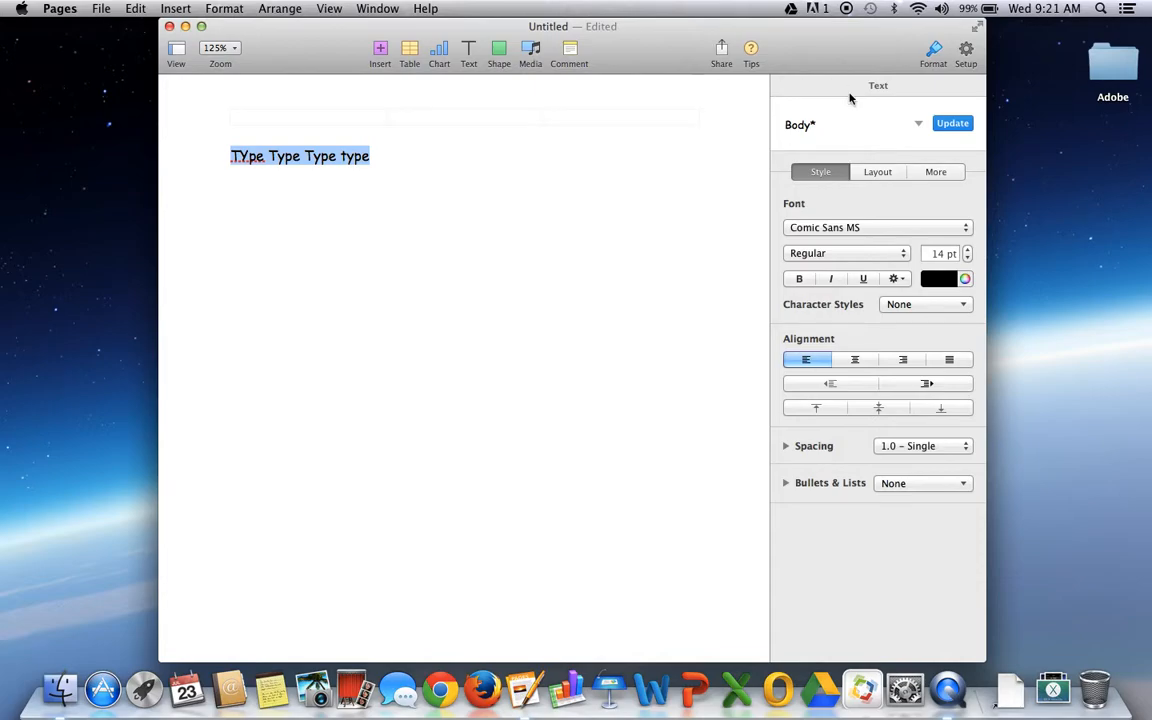
# - Increase the selected text's font size further and set it to 91 pt
pyautogui.click(968, 257)
pyautogui.click(968, 249)
pyautogui.click(968, 249)
pyautogui.click(968, 249)
pyautogui.moveTo(968, 251); pyautogui.dragTo(968, 253)
pyautogui.click(941, 254)
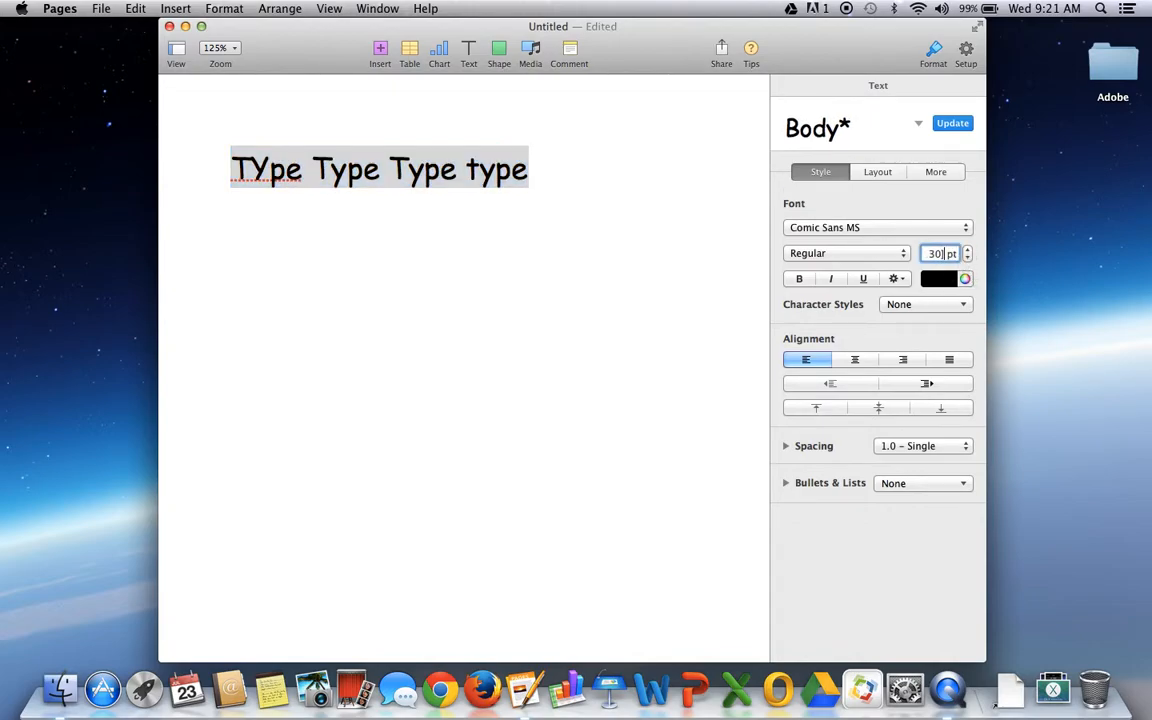
pyautogui.write('91')
pyautogui.press('Return')
# - Replace the line of text with two backslashes and delete them to leave the page empty
pyautogui.moveTo(764, 337); pyautogui.dragTo(193, 176)
pyautogui.write('\\\\')
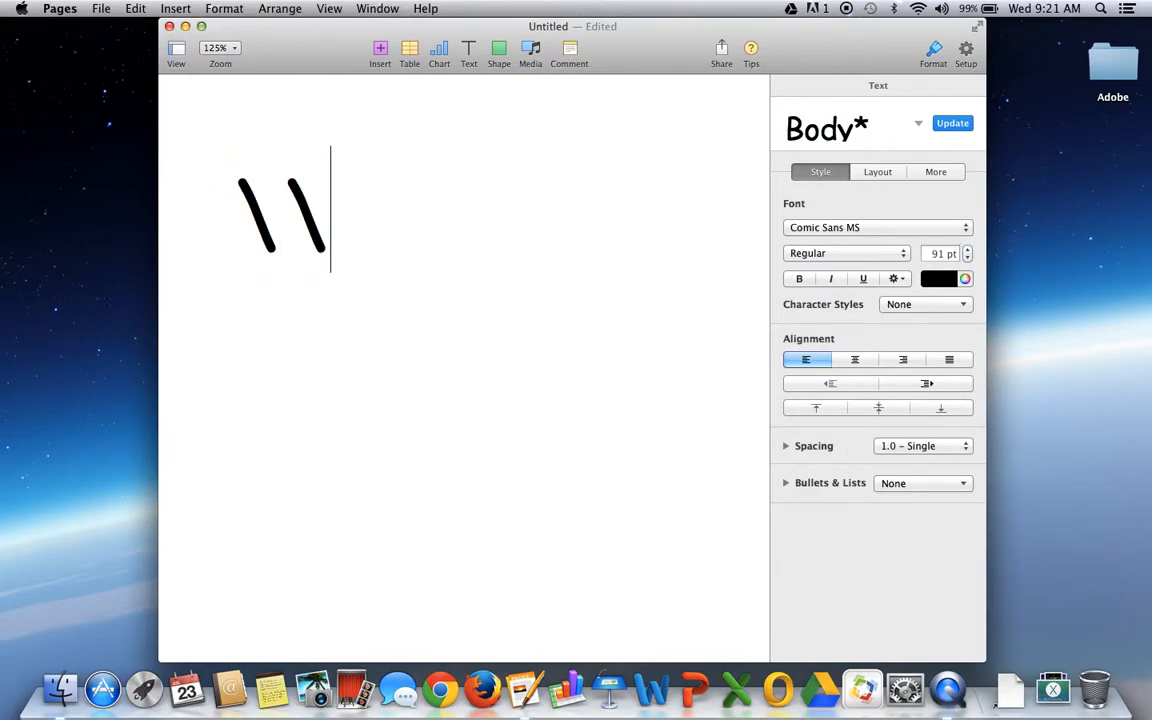
pyautogui.press('BackSpace')
pyautogui.press('BackSpace')
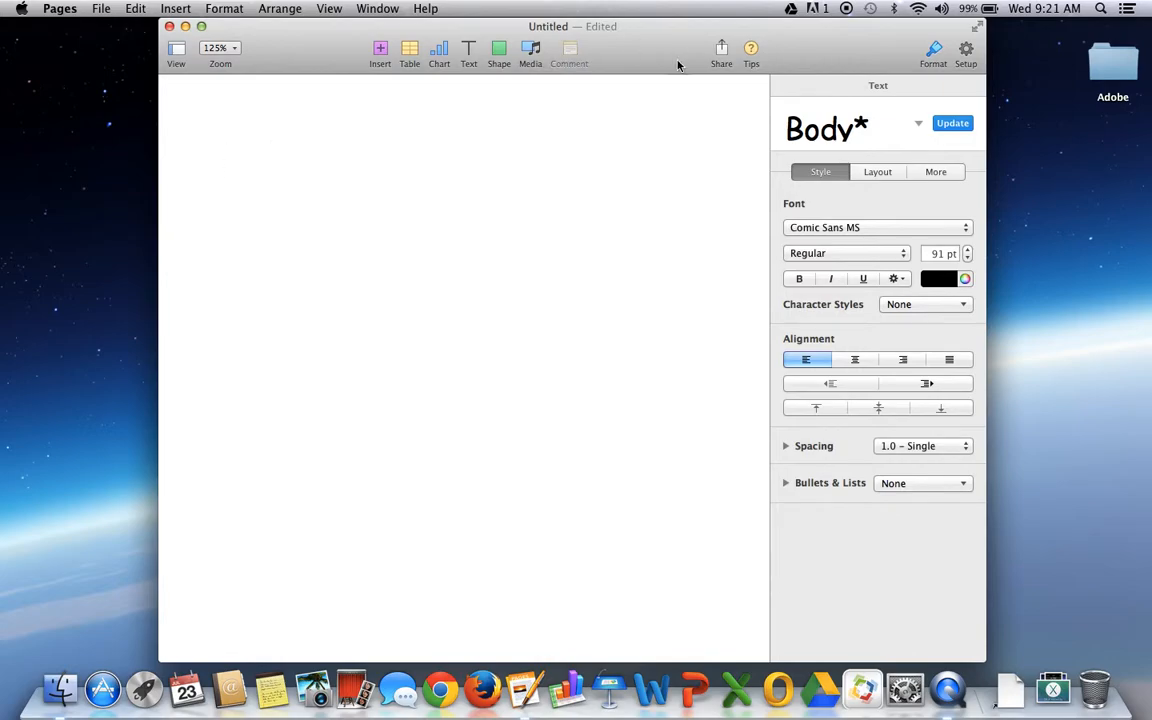
# - Set the font size to 12 pt
pyautogui.click(944, 253)
pyautogui.press('BackSpace')
pyautogui.press('BackSpace')
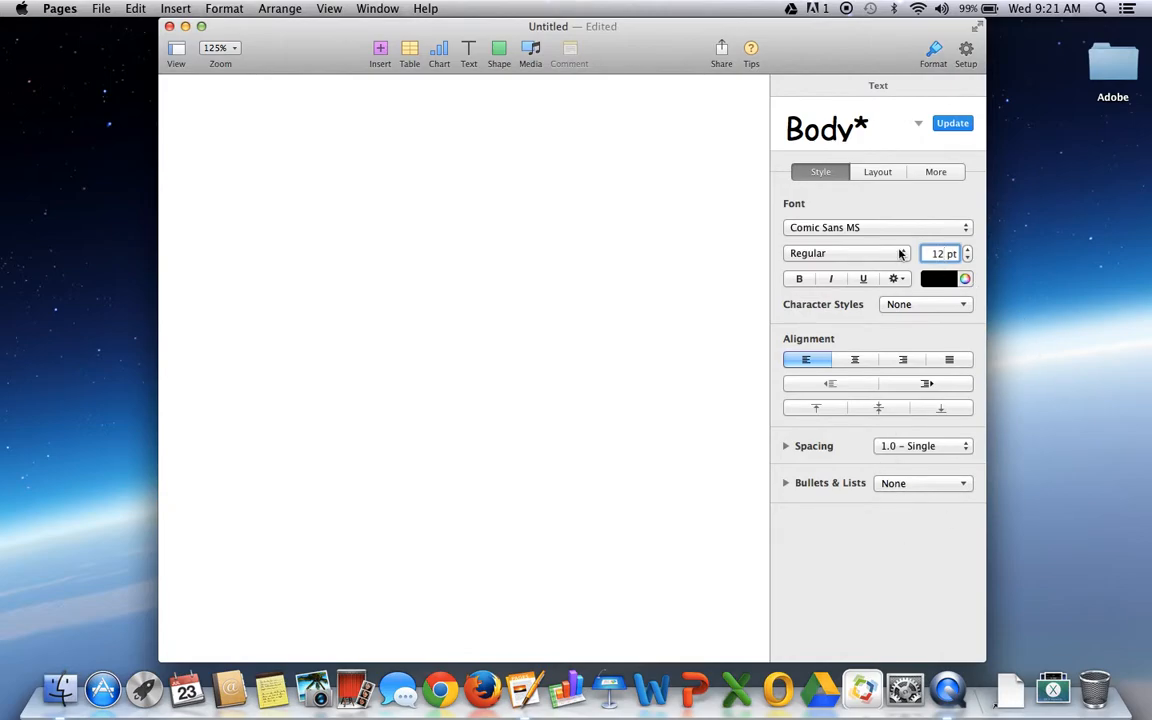
# - Set the text color to red on the color wheel and darken it with the brightness control
pyautogui.click(964, 281)
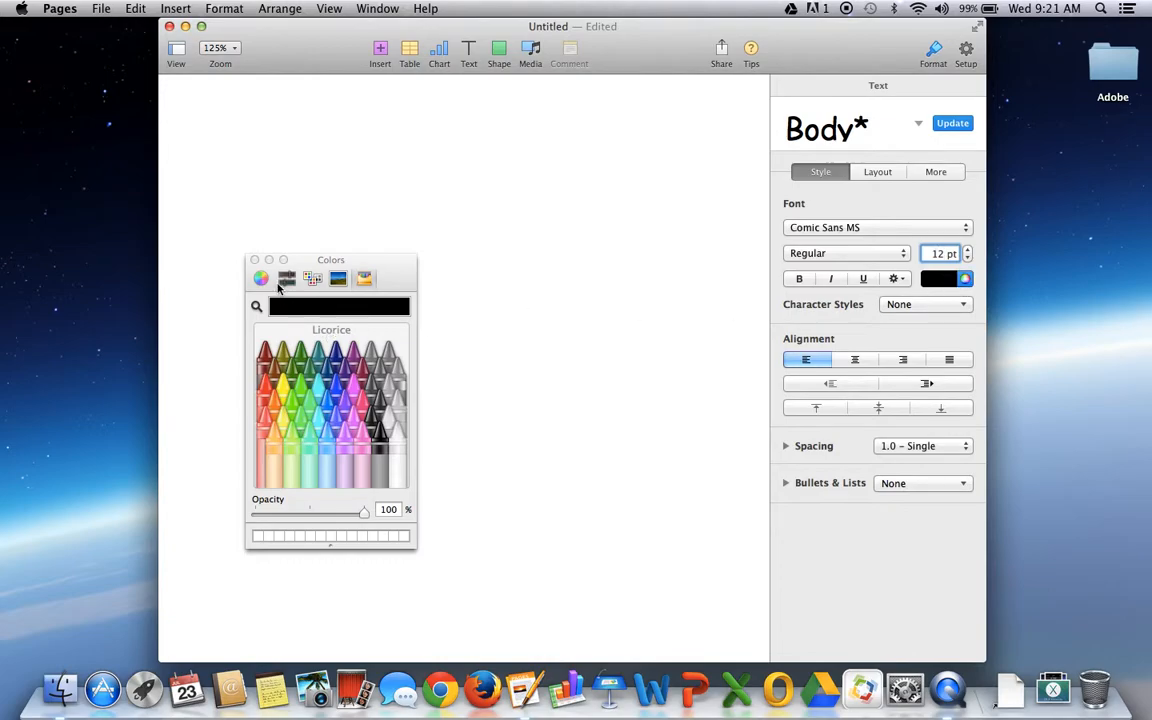
pyautogui.click(262, 280)
pyautogui.click(262, 280)
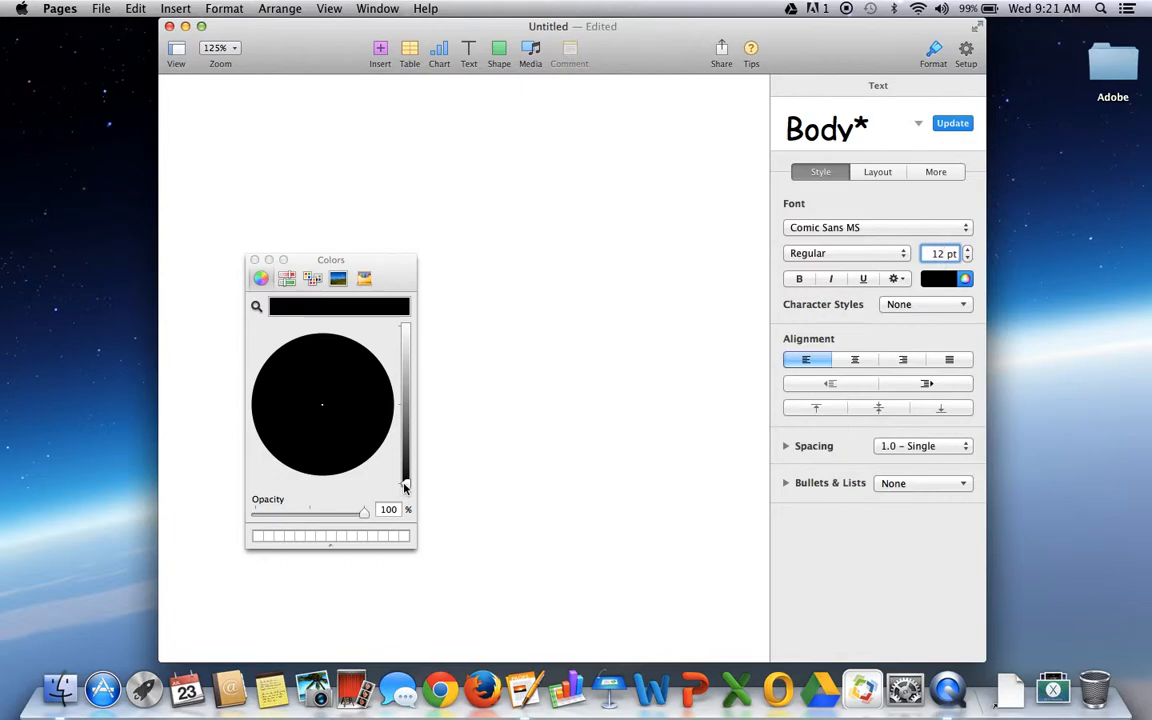
pyautogui.moveTo(405, 486); pyautogui.dragTo(405, 326)
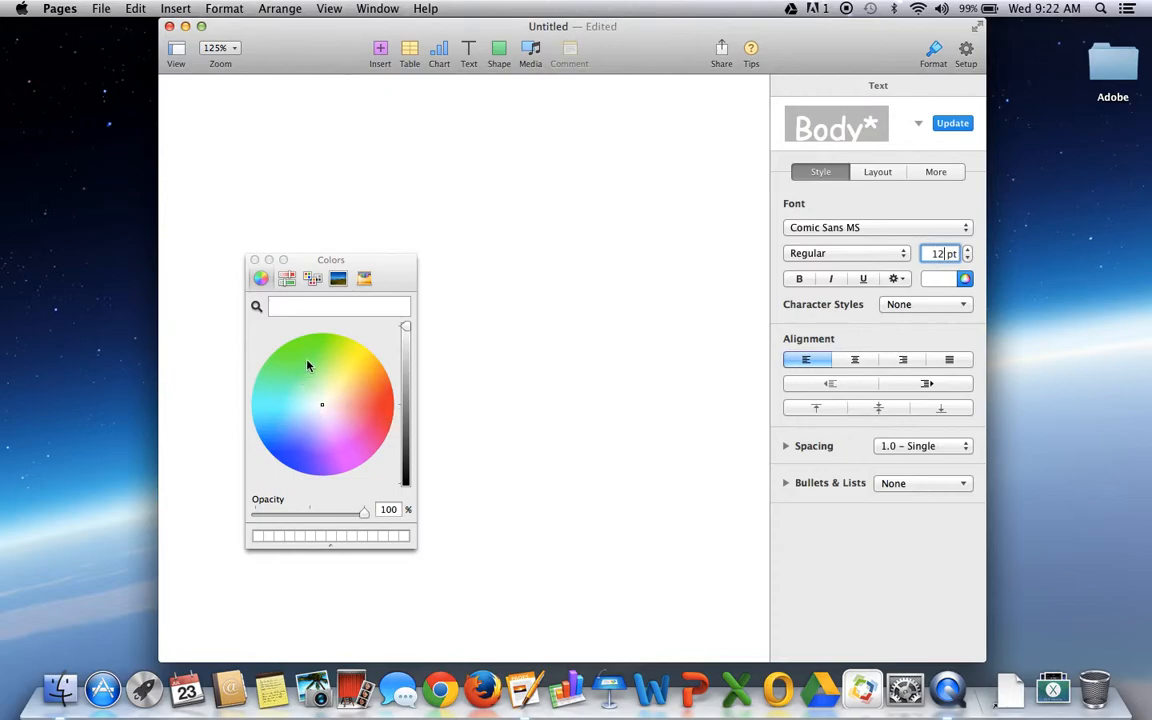
pyautogui.click(394, 410)
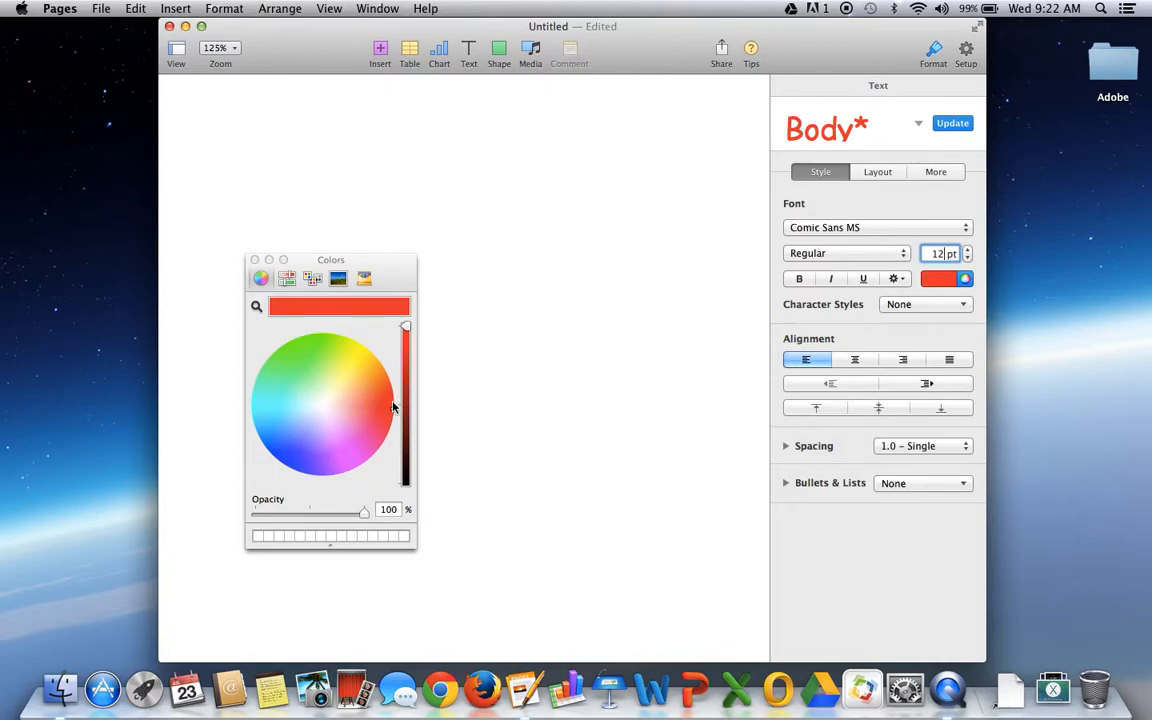
pyautogui.moveTo(406, 329); pyautogui.dragTo(405, 388)
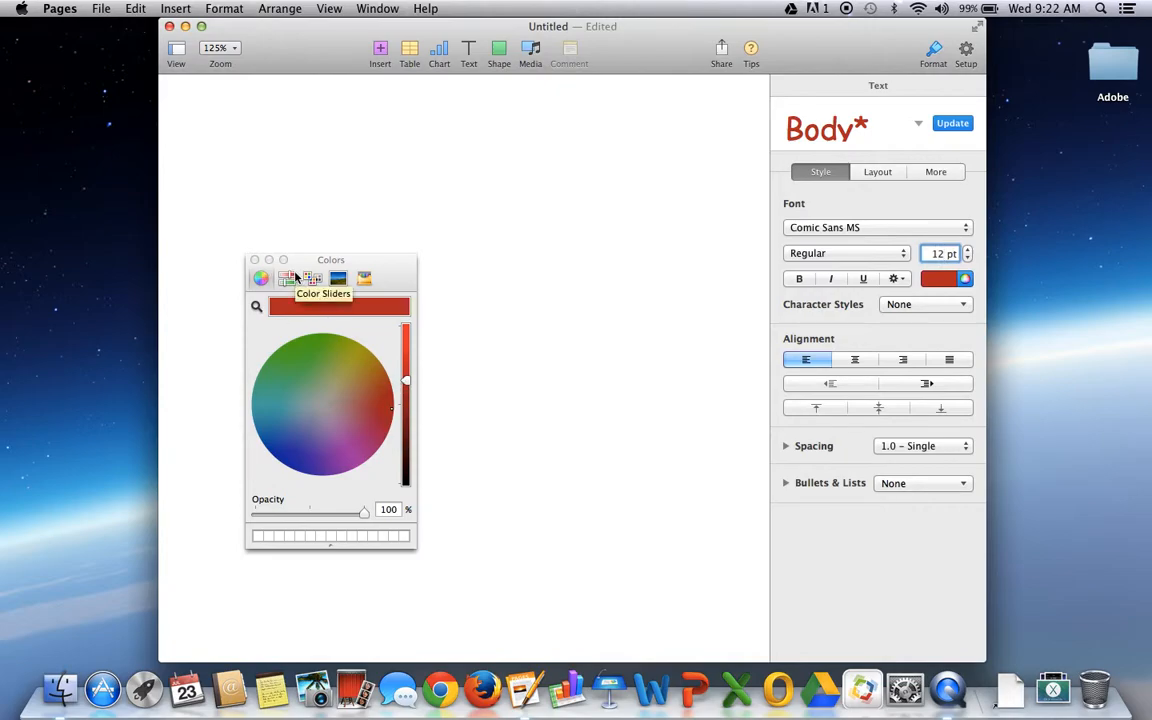
# - Try the RGB Sliders, and set the text color to a dark gray of 29% brightness with the Gray Scale Slider
pyautogui.click(296, 278)
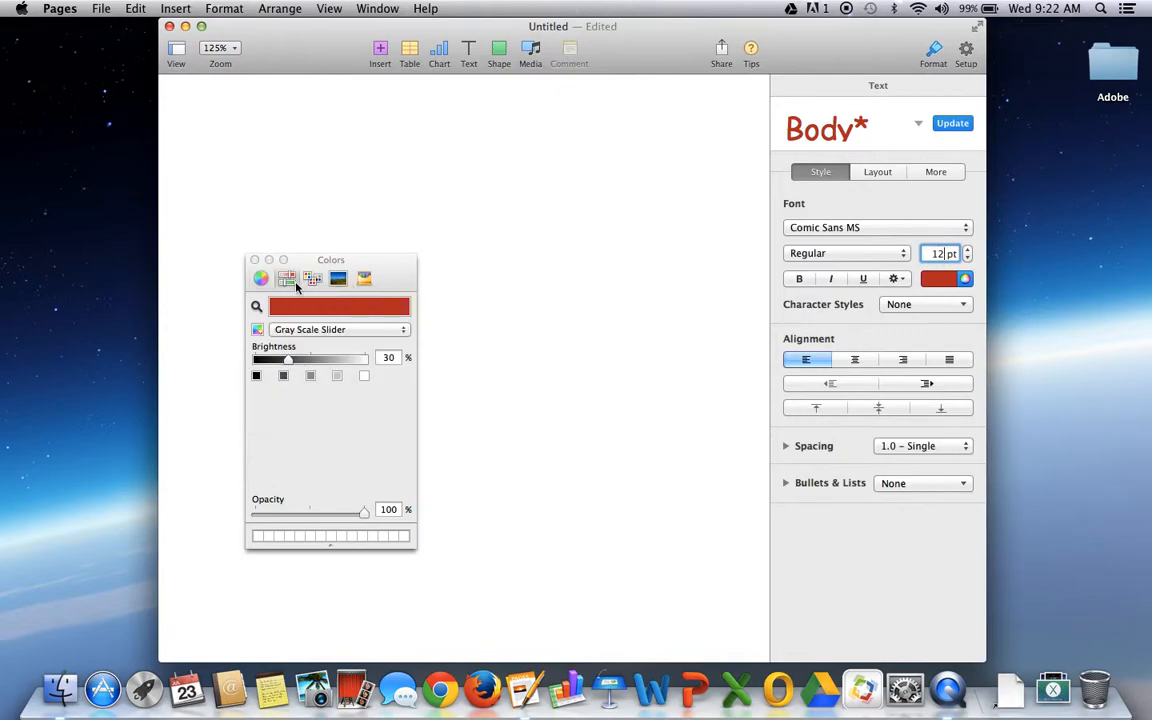
pyautogui.click(312, 330)
pyautogui.click(311, 345)
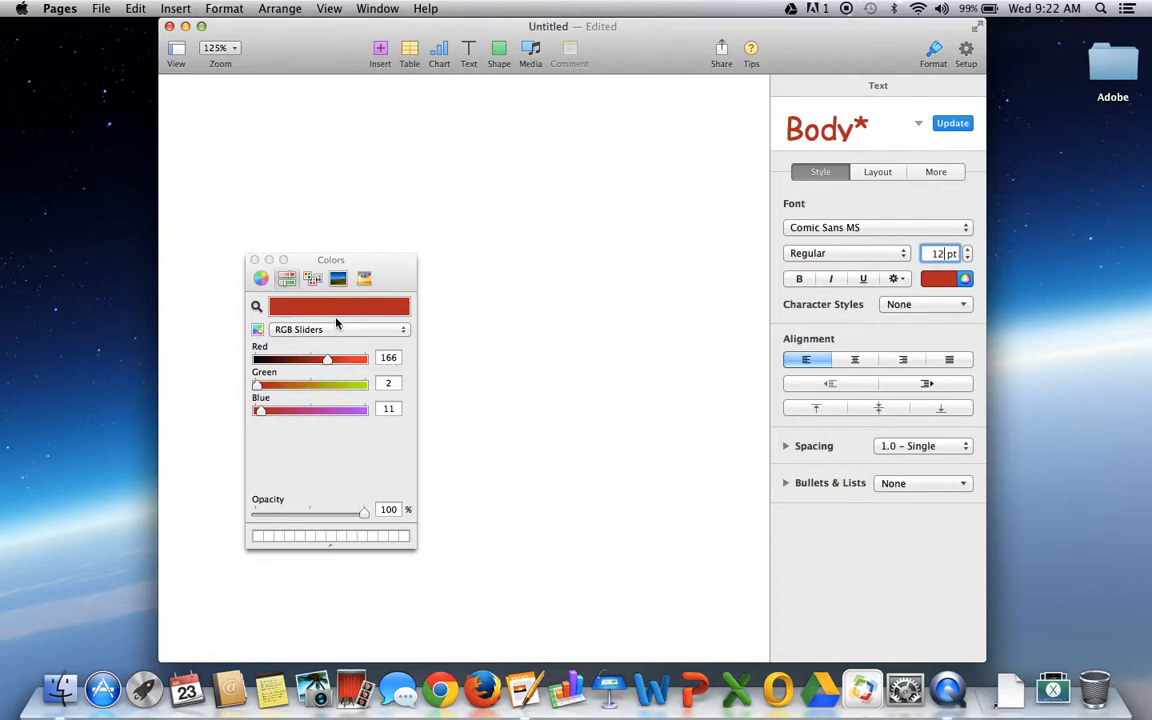
pyautogui.click(289, 329)
pyautogui.click(288, 320)
pyautogui.moveTo(289, 364)
pyautogui.mouseDown()
pyautogui.moveTo(272, 362)
pyautogui.moveTo(289, 362)
pyautogui.mouseUp()
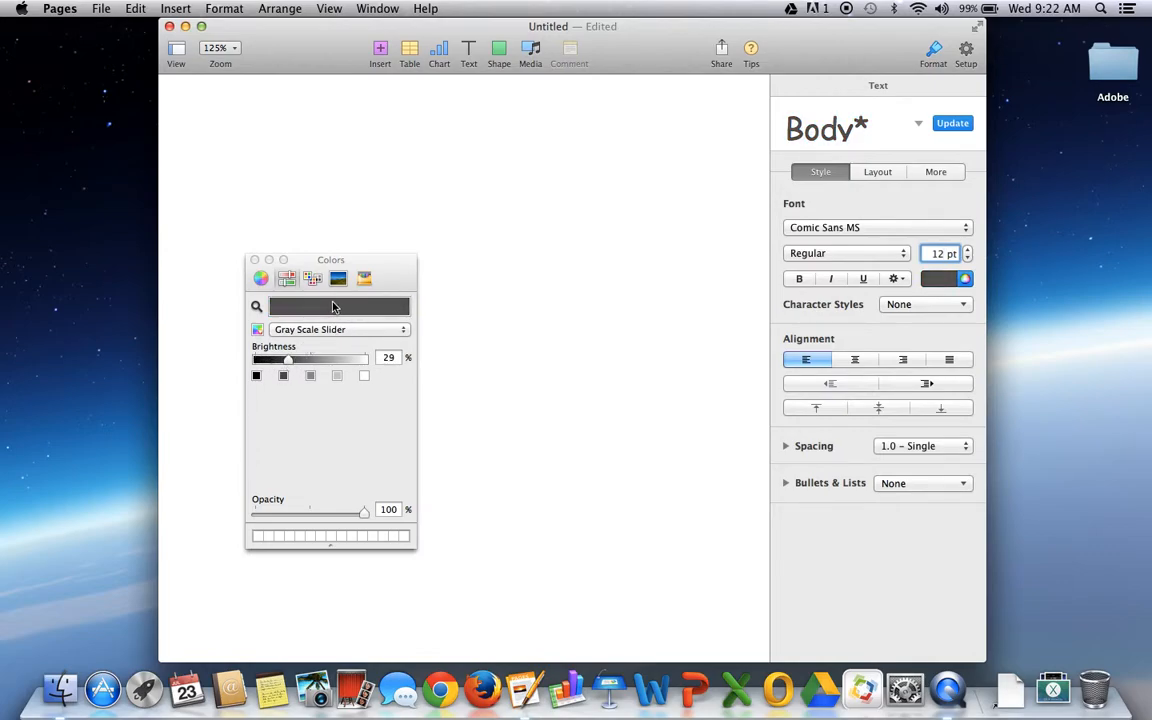
# - Choose a dark red text color on the color wheel and glance at the color palettes
pyautogui.click(260, 278)
pyautogui.click(386, 418)
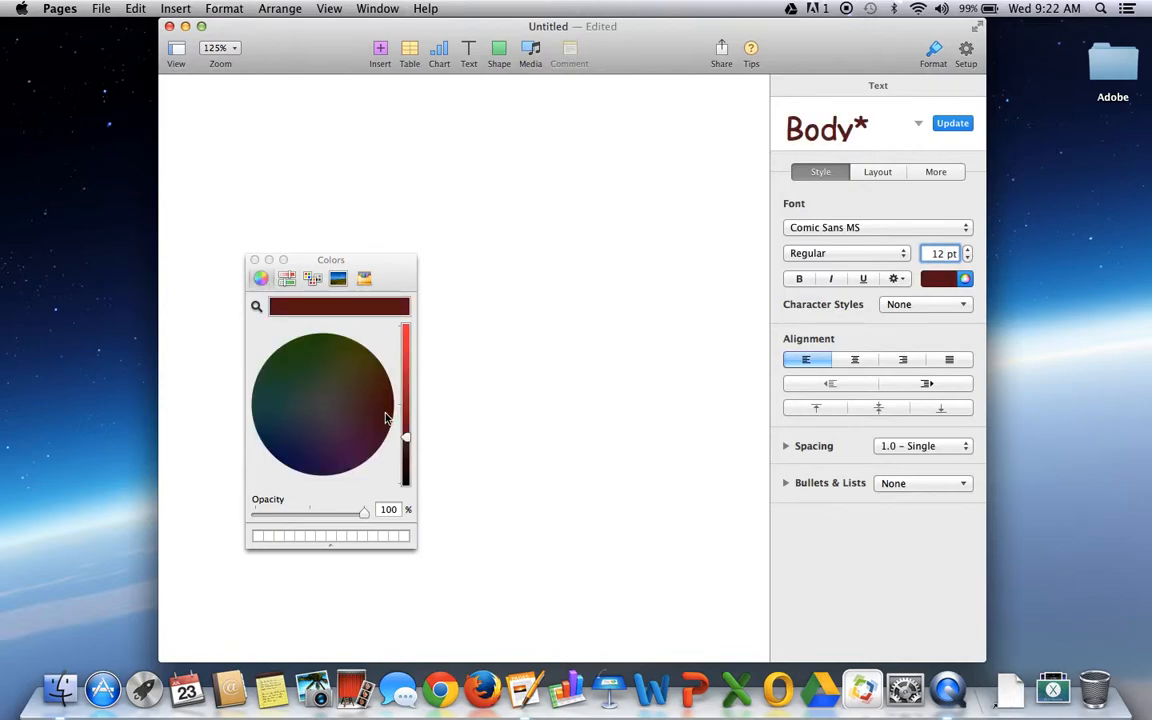
pyautogui.click(320, 279)
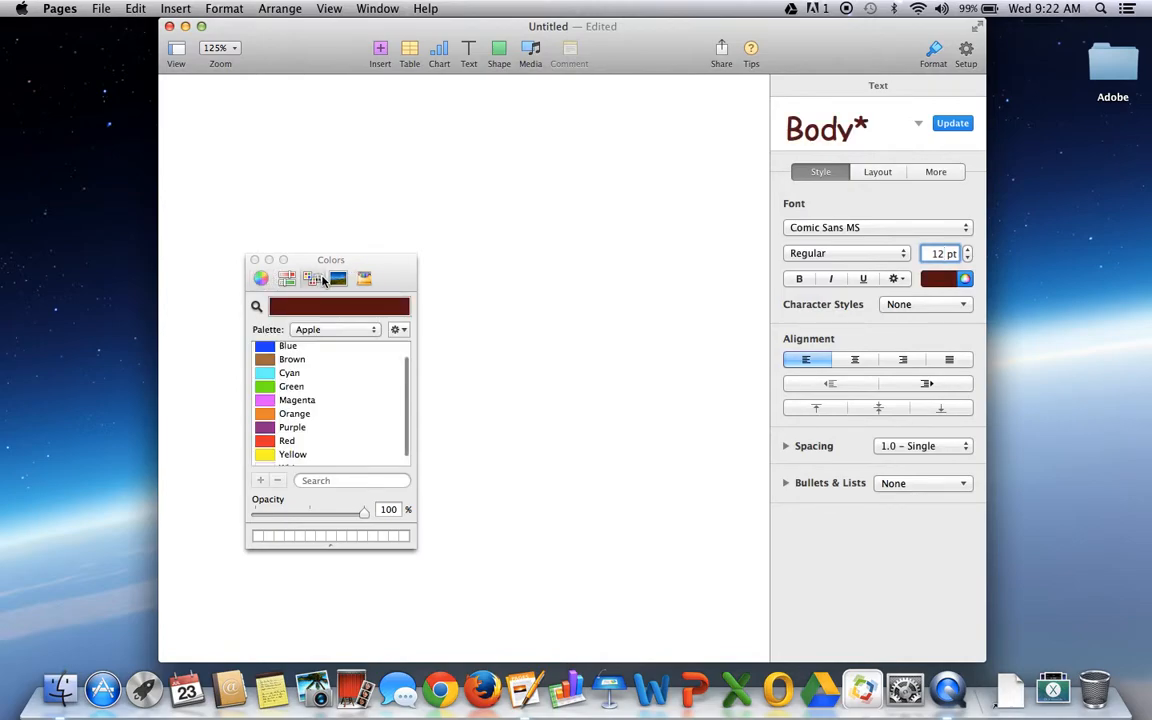
pyautogui.click(260, 278)
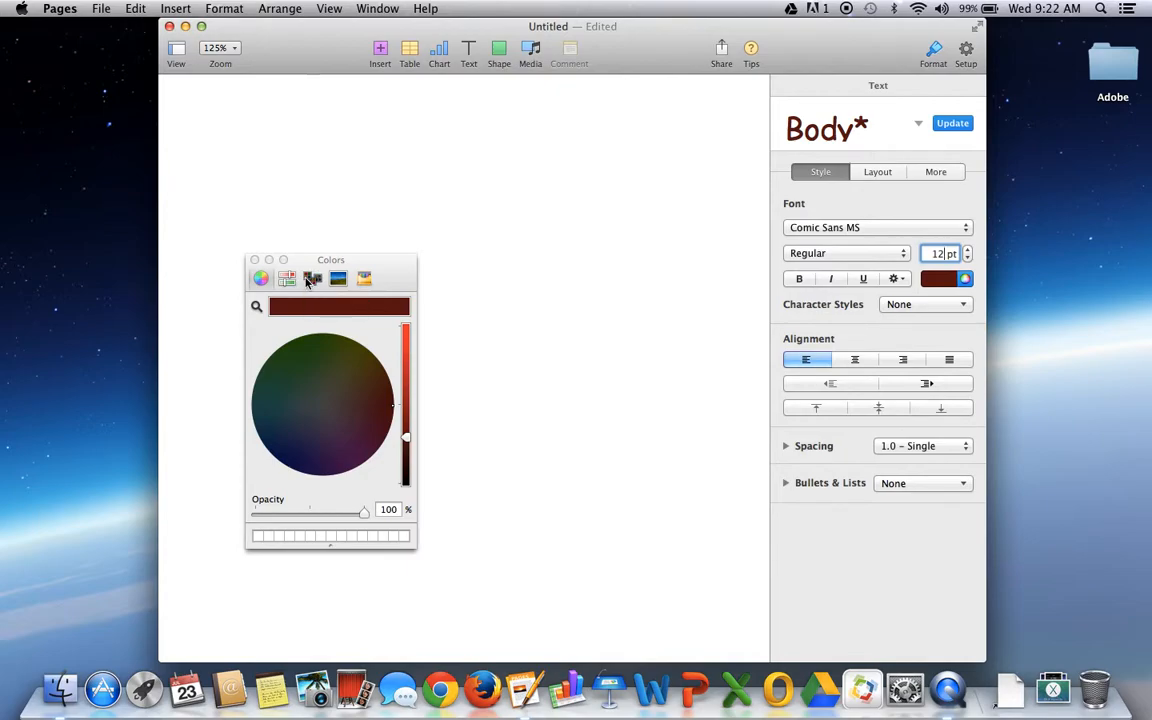
# - Set the text color to Red from the Apple color palette
pyautogui.click(310, 280)
pyautogui.scroll(1, 338, 405)
pyautogui.scroll(-3, 283, 380)
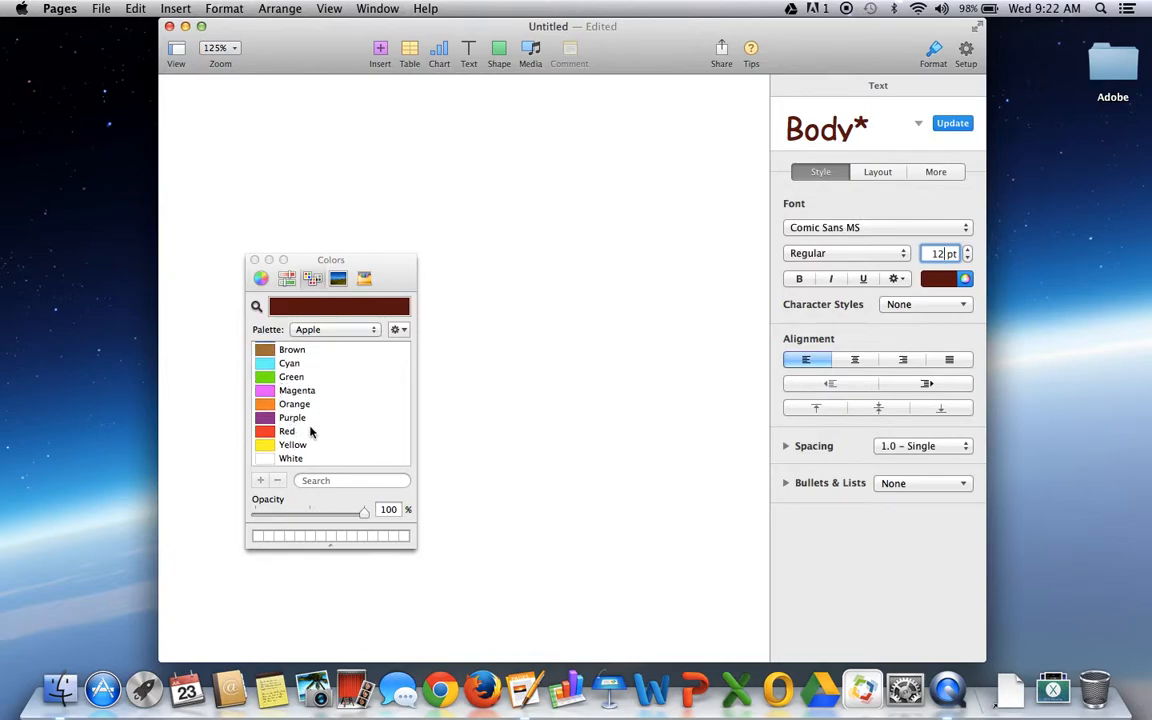
pyautogui.click(285, 432)
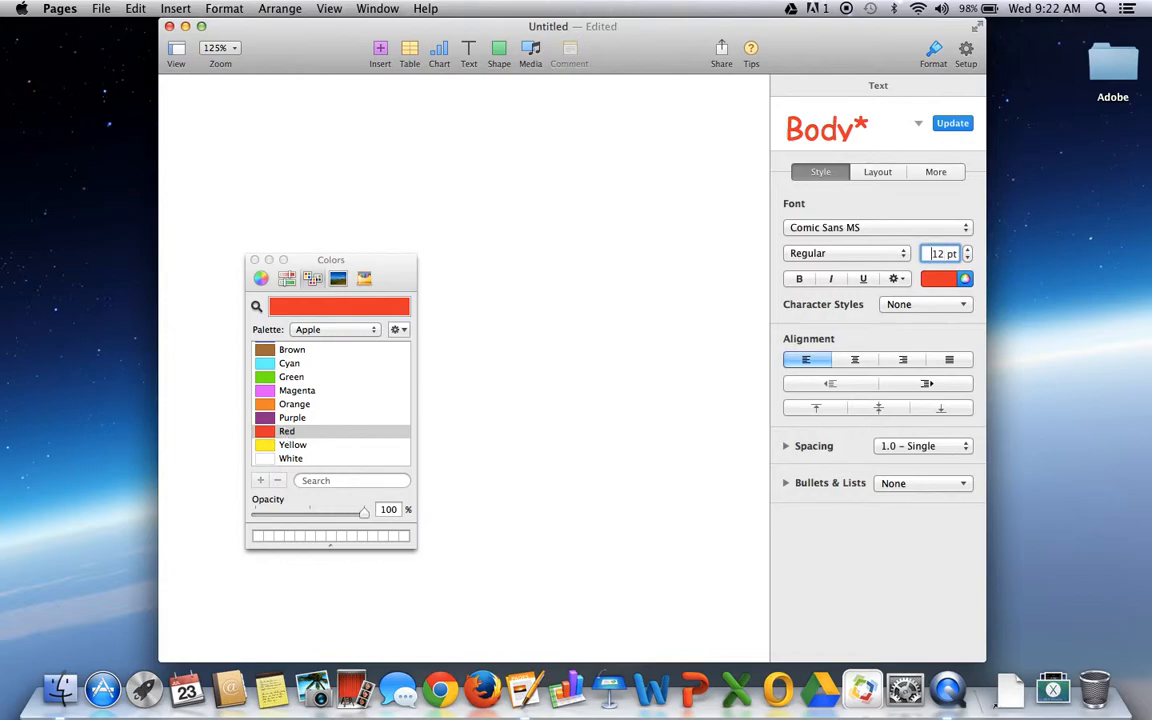
# - Switch the color palette to Crayons and look through its list of colors
pyautogui.click(306, 330)
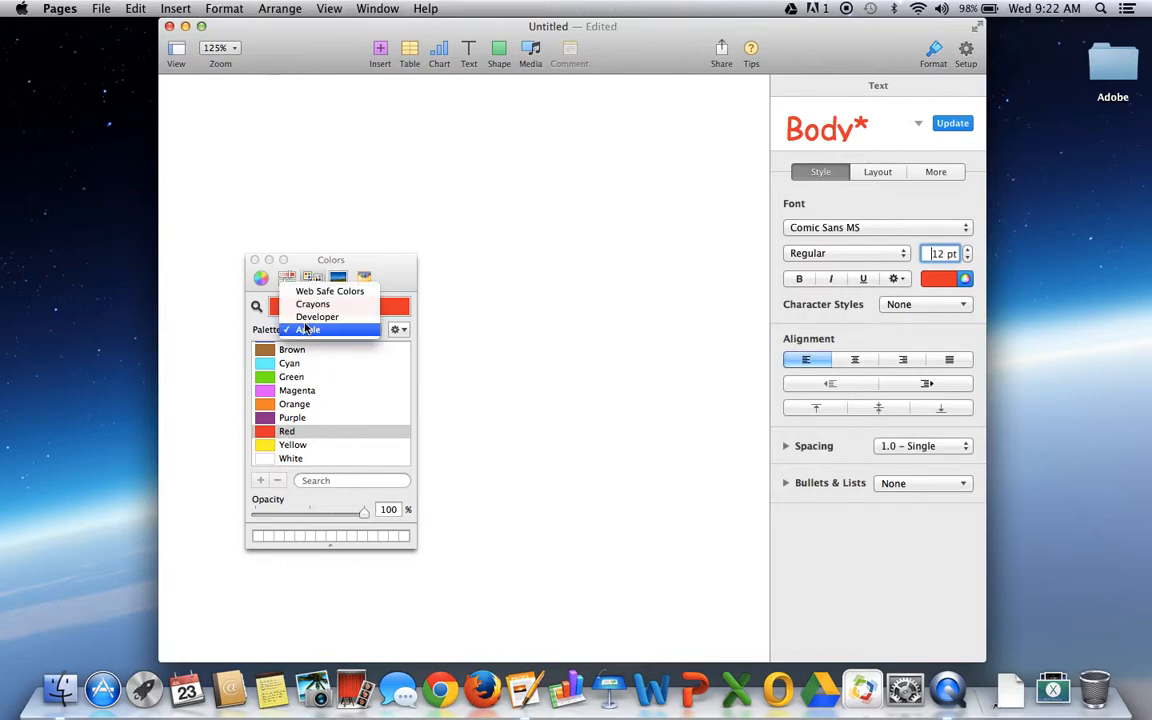
pyautogui.click(310, 304)
pyautogui.scroll(2, 291, 373)
pyautogui.scroll(-10, 290, 375)
pyautogui.scroll(10, 296, 375)
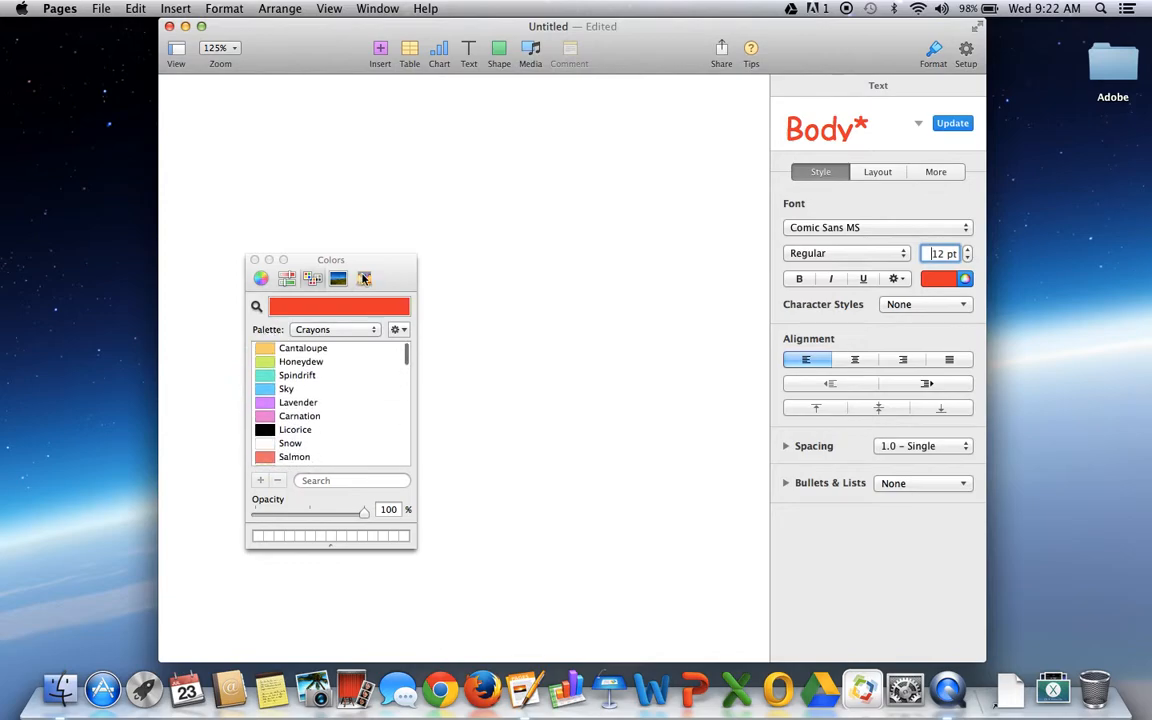
# - Try several crayon colors for the text, ending with Ocean
pyautogui.click(365, 279)
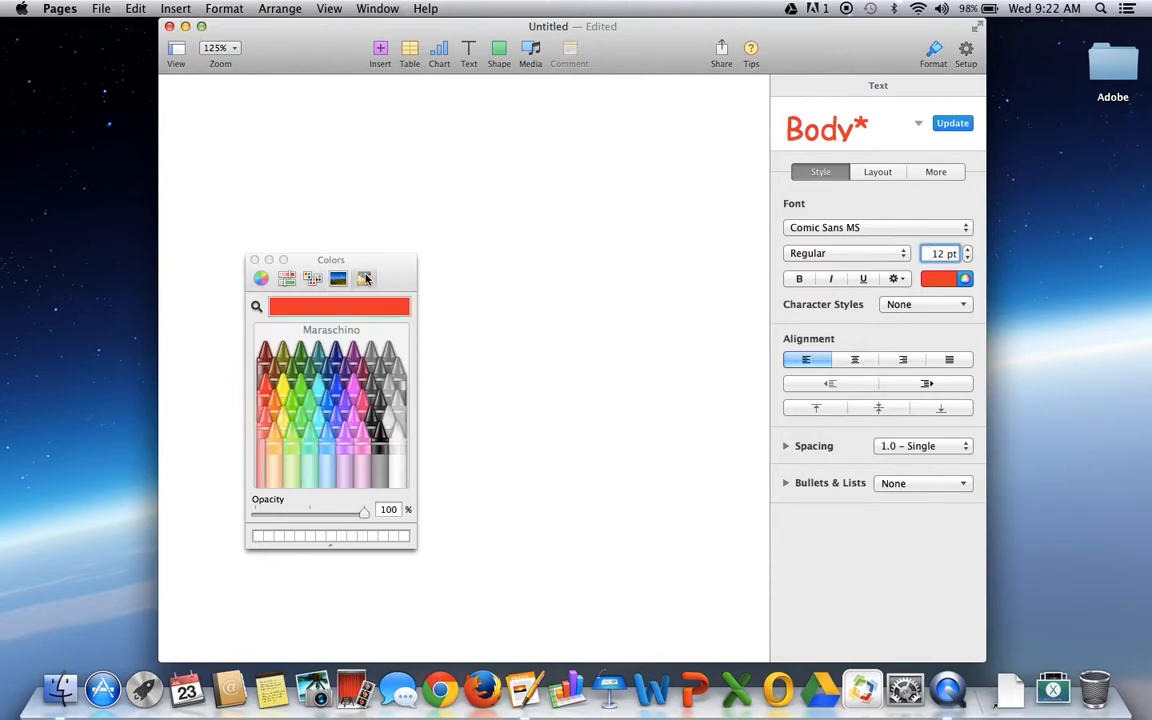
pyautogui.click(266, 407)
pyautogui.click(264, 366)
pyautogui.click(265, 354)
pyautogui.click(285, 356)
pyautogui.click(265, 362)
pyautogui.click(265, 386)
pyautogui.click(357, 400)
pyautogui.click(326, 444)
pyautogui.click(380, 370)
pyautogui.click(327, 366)
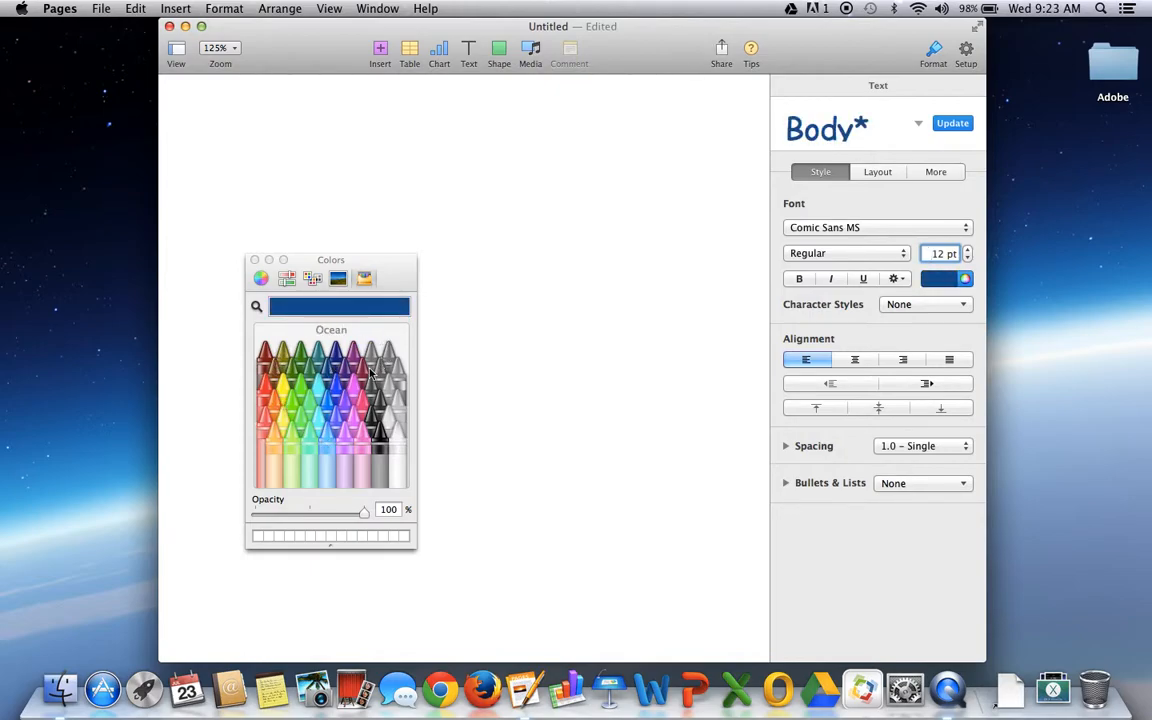
# - Pick a bright red text color from the Spectrum image palette
pyautogui.click(338, 278)
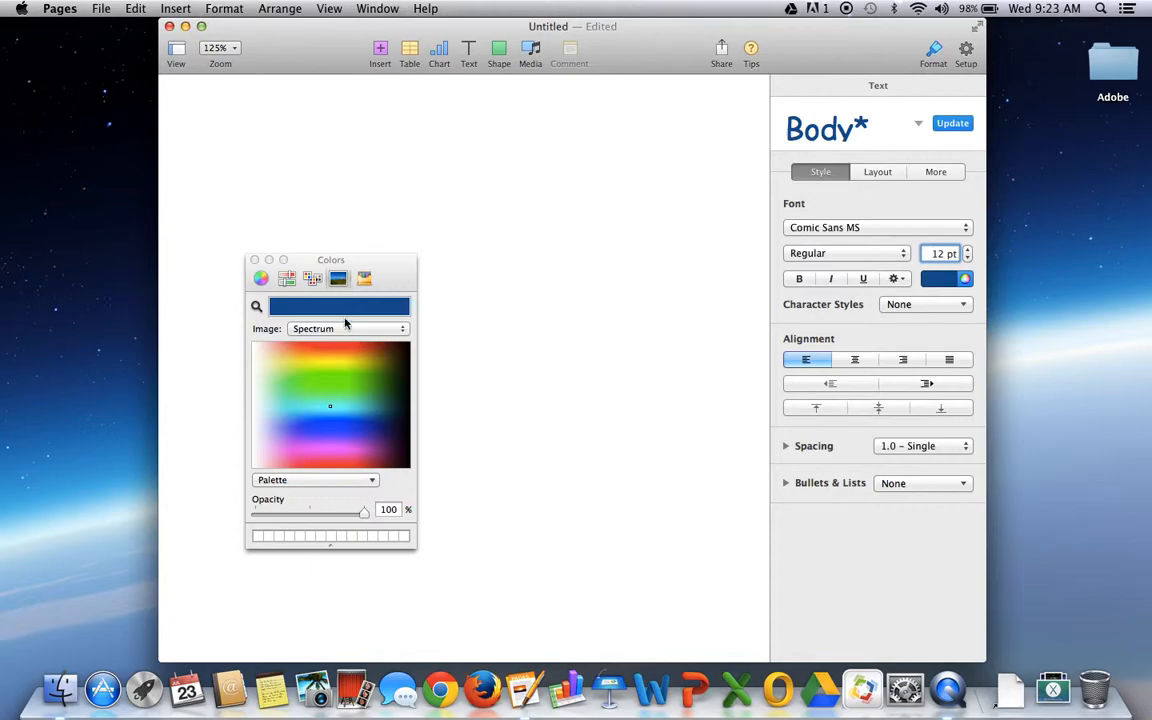
pyautogui.moveTo(327, 418)
pyautogui.mouseDown()
pyautogui.moveTo(360, 355)
pyautogui.moveTo(350, 315)
pyautogui.mouseUp()
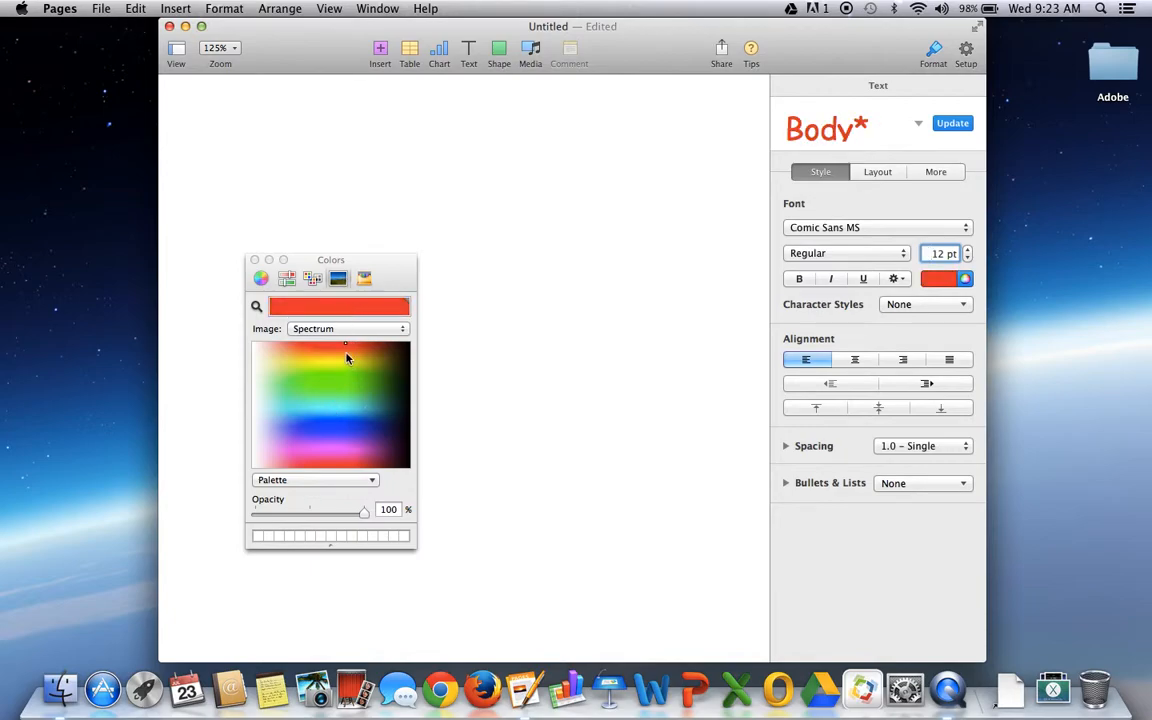
pyautogui.moveTo(345, 349); pyautogui.dragTo(325, 333)
# - Keep the document open by cancelling the save request, and close the Colors window
pyautogui.press('super+w')
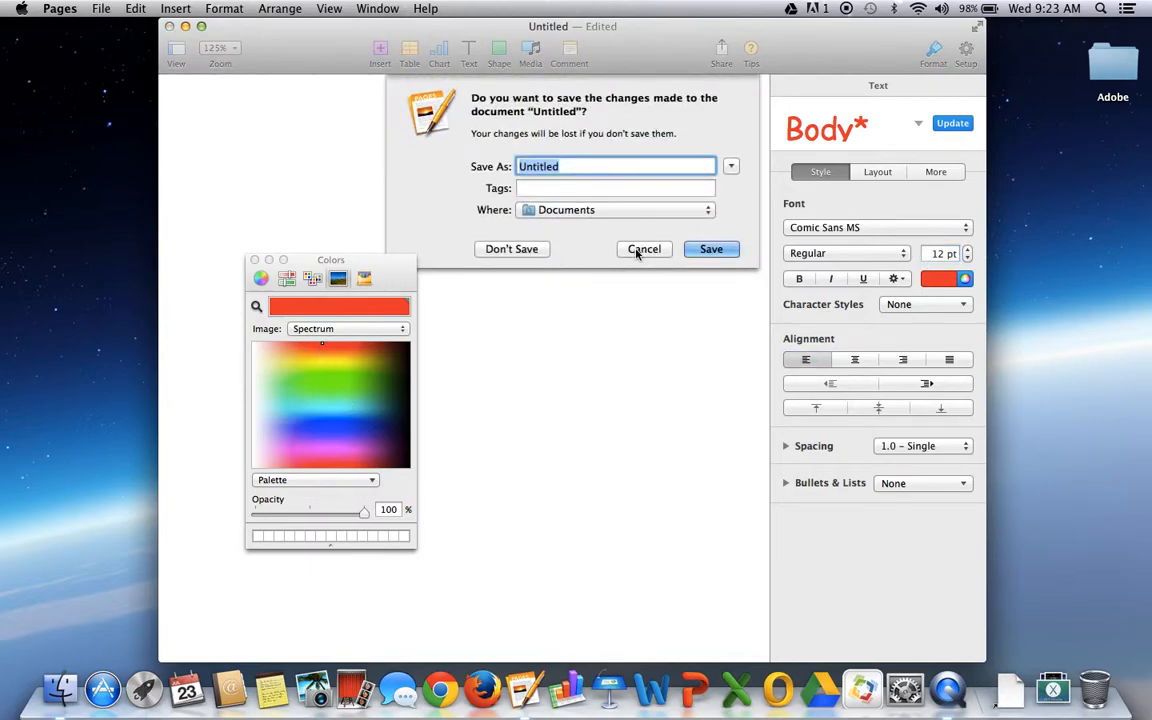
pyautogui.click(642, 249)
pyautogui.click(254, 259)
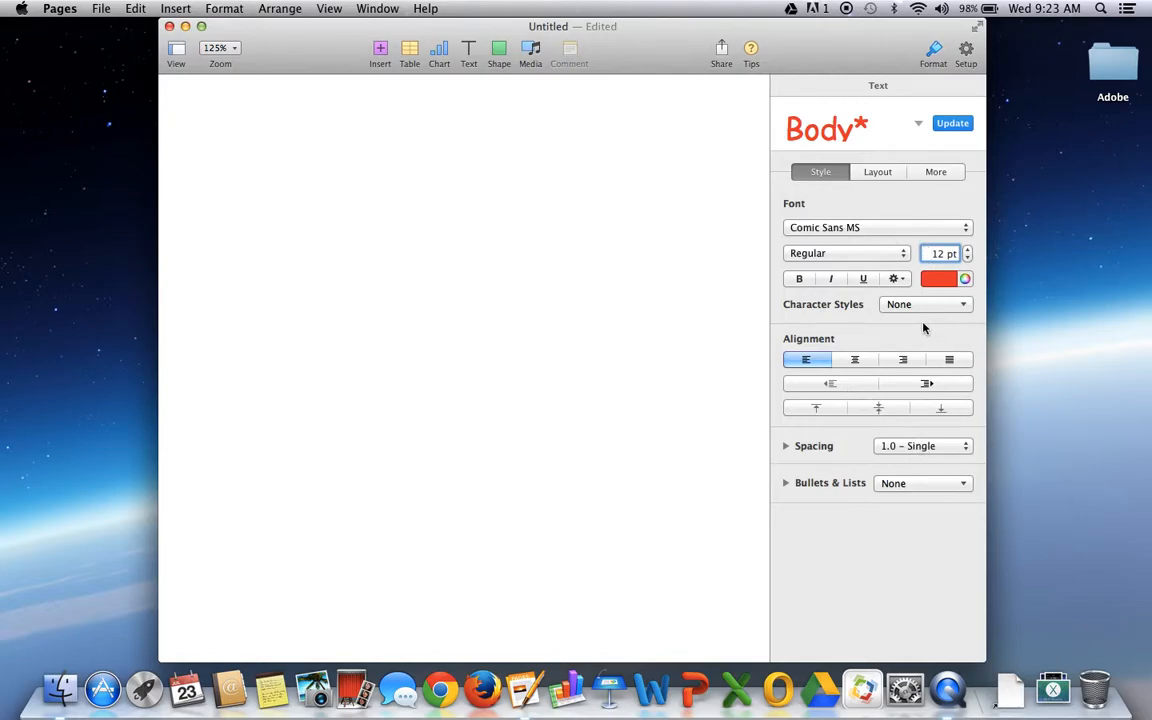
# - Enter "Fake Name" on the first line of the page and move the insertion point back within it
pyautogui.click(231, 197)
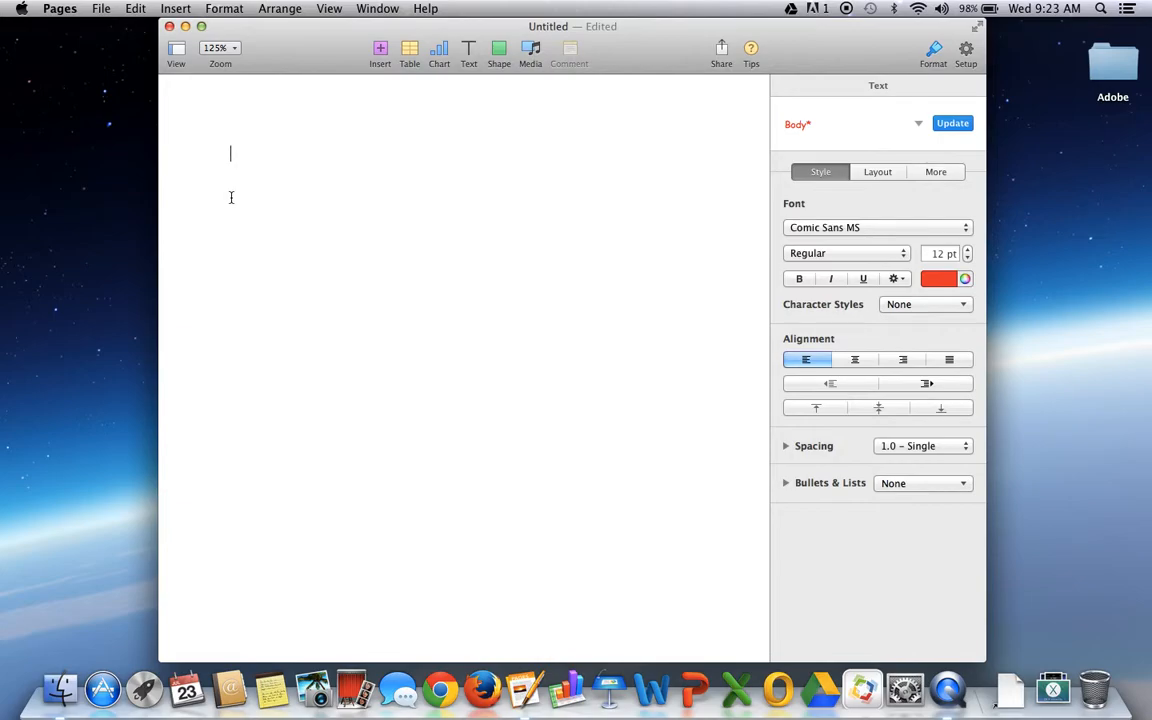
pyautogui.write('s')
pyautogui.press('BackSpace')
pyautogui.press('BackSpace')
pyautogui.press('BackSpace')
pyautogui.press('BackSpace')
pyautogui.press('BackSpace')
pyautogui.press('BackSpace')
pyautogui.press('BackSpace')
pyautogui.write('Fake Name')
pyautogui.press('Left')
pyautogui.press('Left')
pyautogui.press('Left')
pyautogui.press('Left')
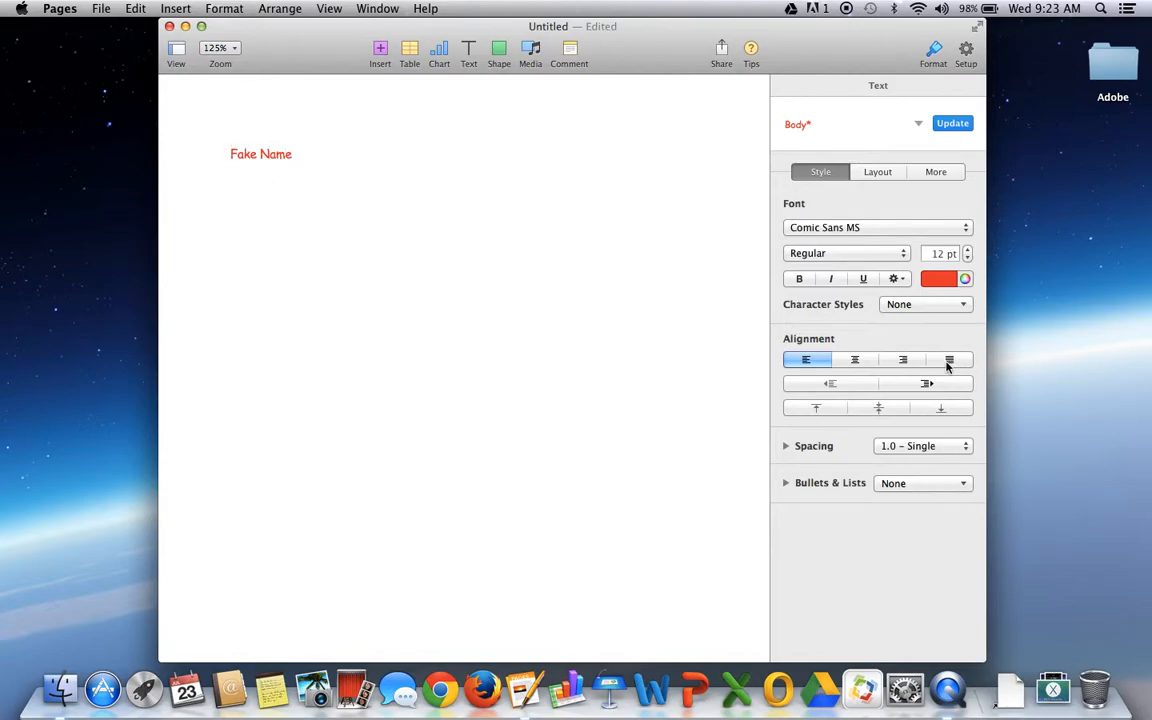
# - Right-align the name line and add "MM/DD/YYYY" on the line below it
pyautogui.click(904, 360)
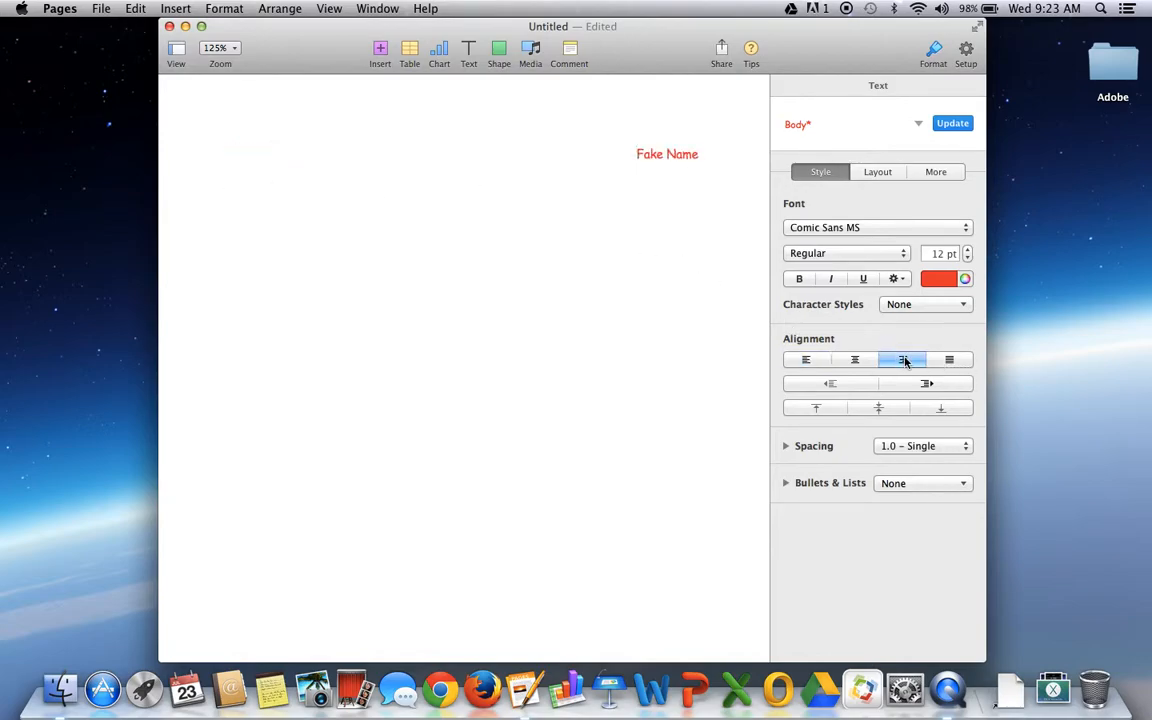
pyautogui.click(699, 154)
pyautogui.press('Return')
pyautogui.write('MM/DD/YYYY')
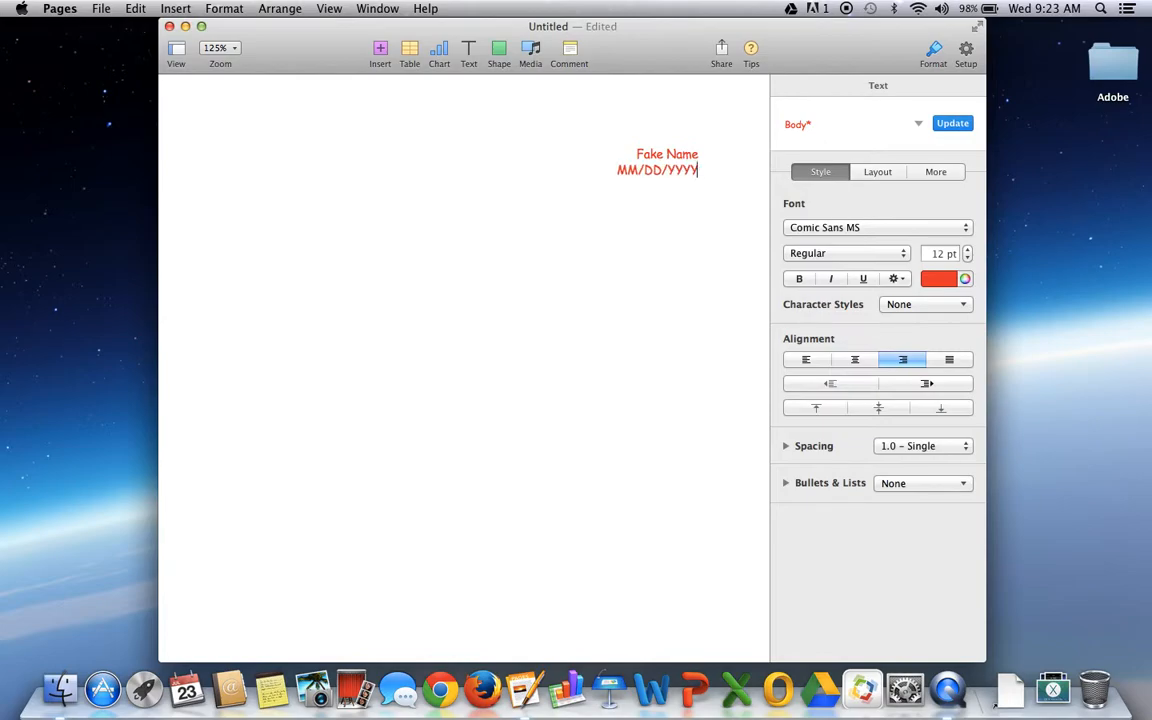
# - Add a left-aligned, indented paragraph below the date reading "Paper goes here but I don't have to write a paper!!!!!"
pyautogui.press('Return')
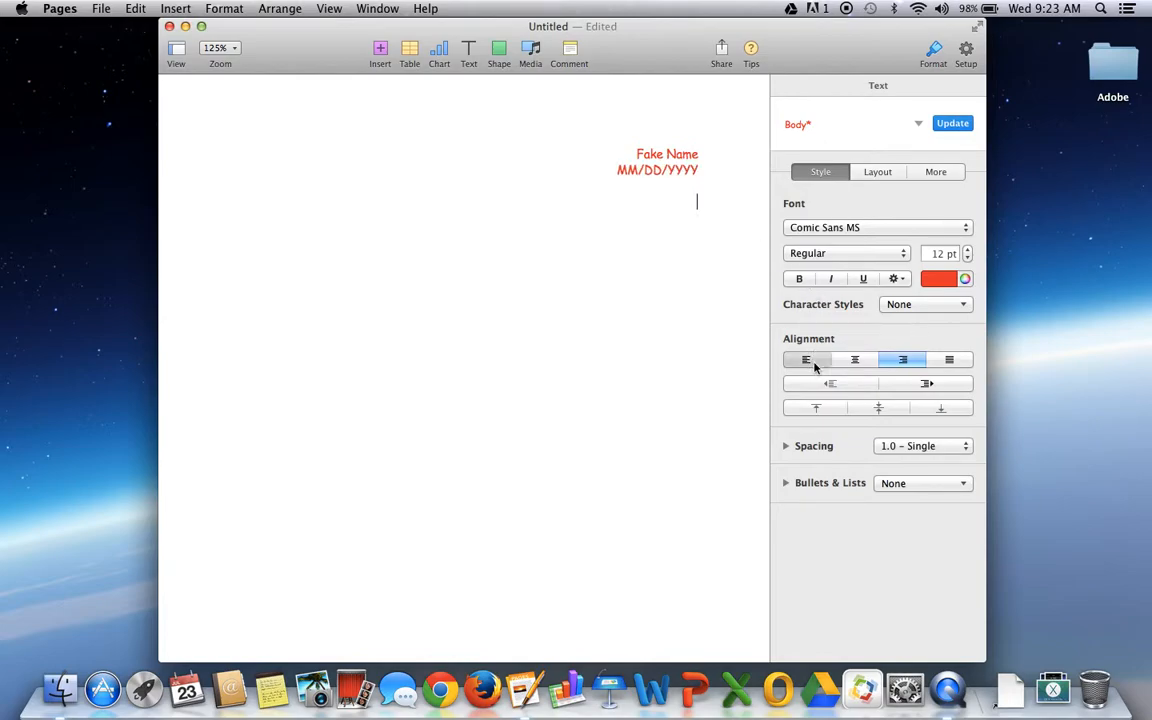
pyautogui.click(814, 365)
pyautogui.press('Tab')
pyautogui.write('Paper goes ')
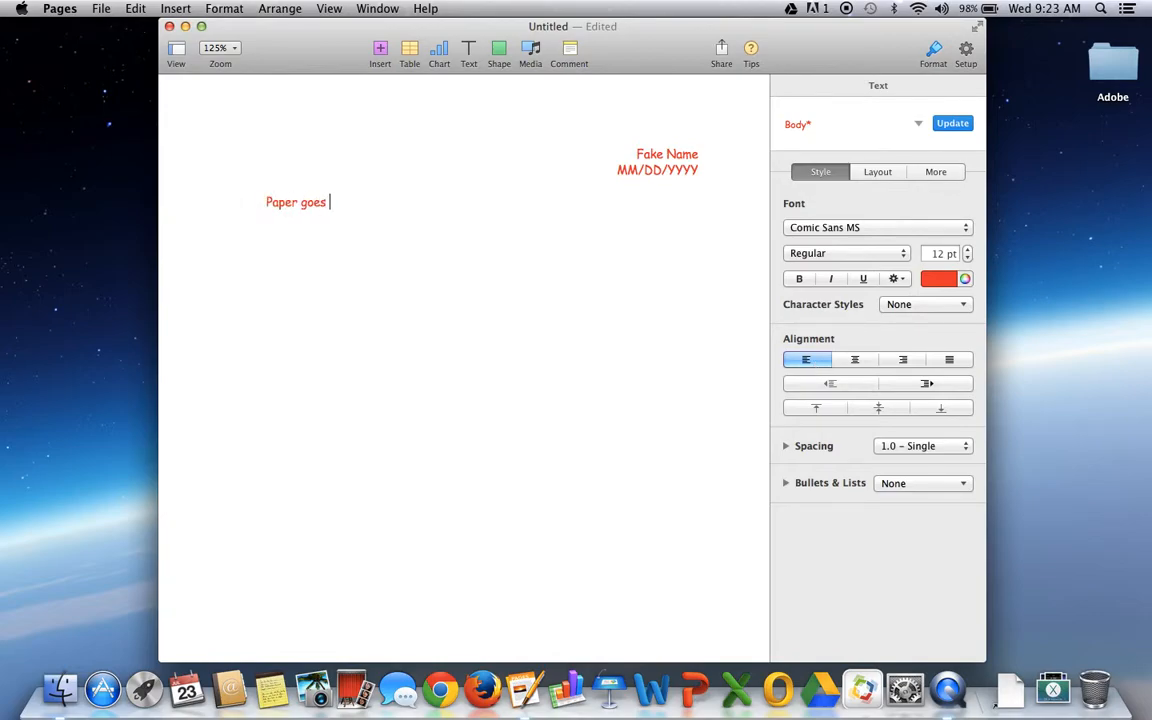
pyautogui.write("here but I don't here")
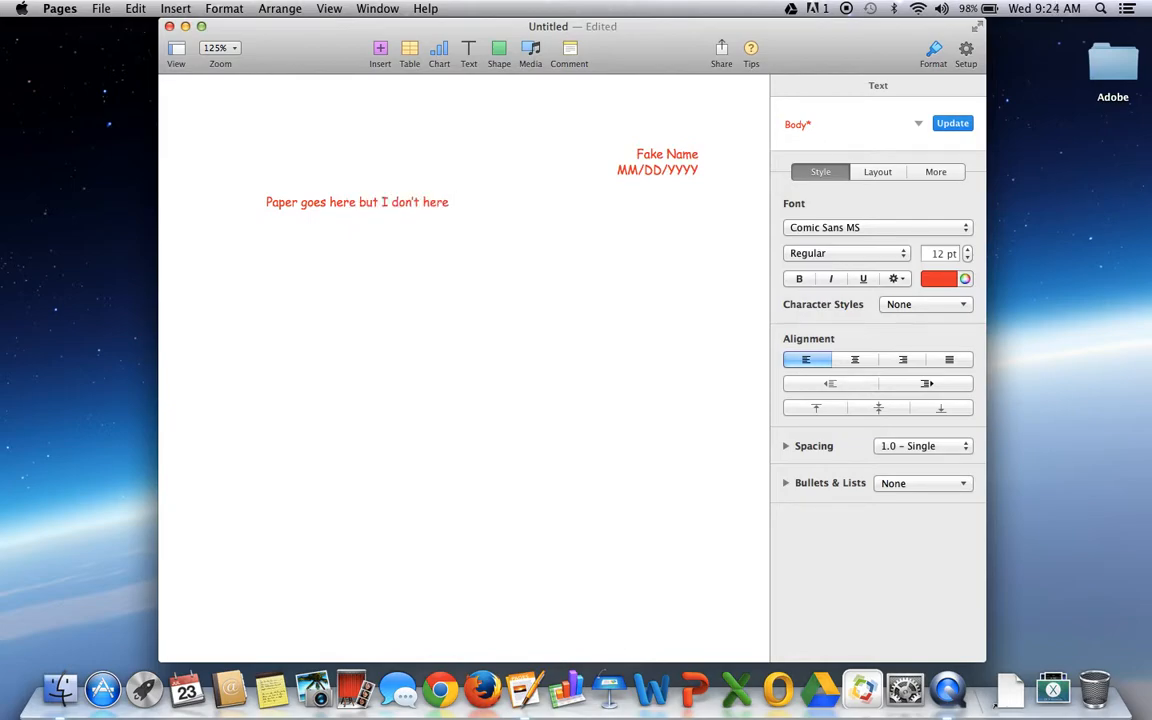
pyautogui.write('ave to write ')
pyautogui.write('r')
pyautogui.press('BackSpace')
pyautogui.write('to')
pyautogui.press('BackSpace')
pyautogui.press('BackSpace')
pyautogui.write('a paper!!!!!')
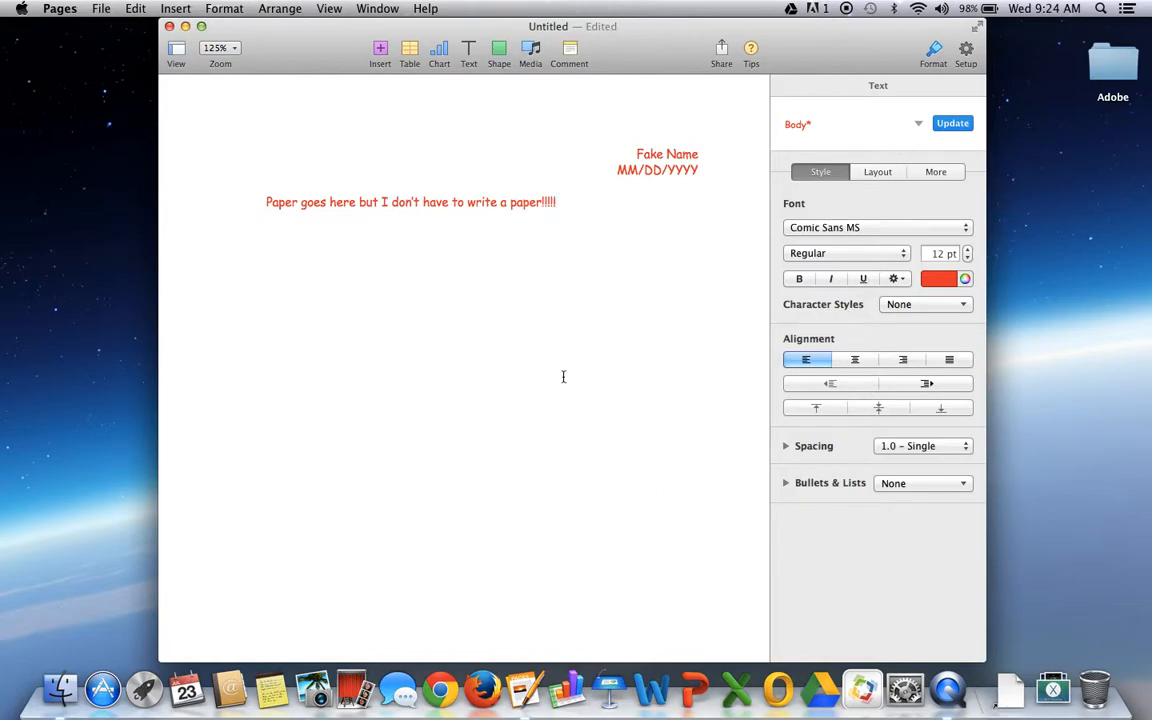
# - Delete all of the text on the page
pyautogui.moveTo(563, 226); pyautogui.dragTo(359, 123)
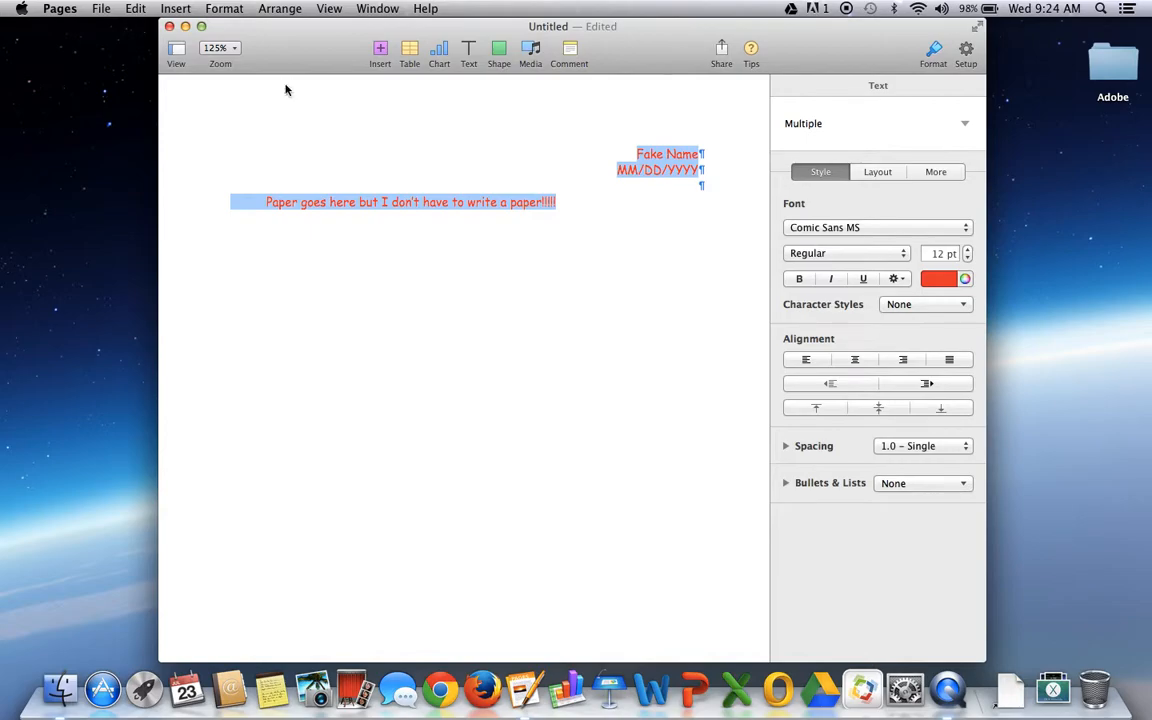
pyautogui.press('BackSpace')
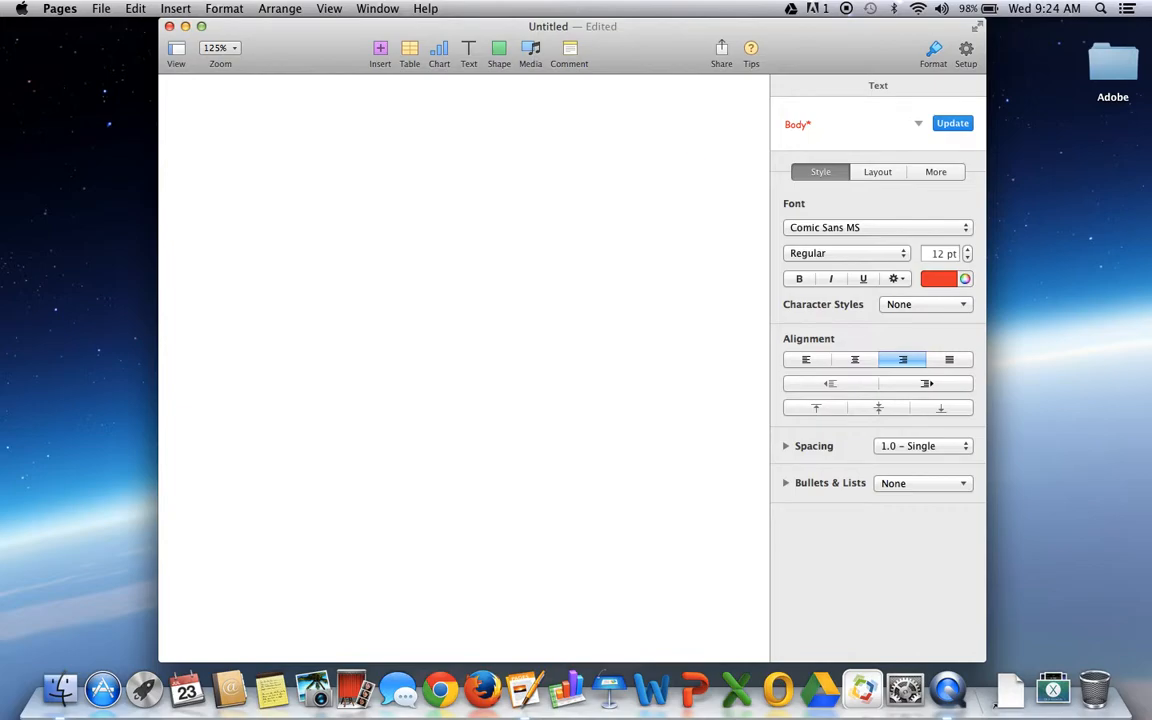
pyautogui.click(886, 448)
pyautogui.click(908, 446)
# - Browse the new-document templates, including Reports and Flyers & Posters, and close the chooser without creating a document
pyautogui.click(101, 8)
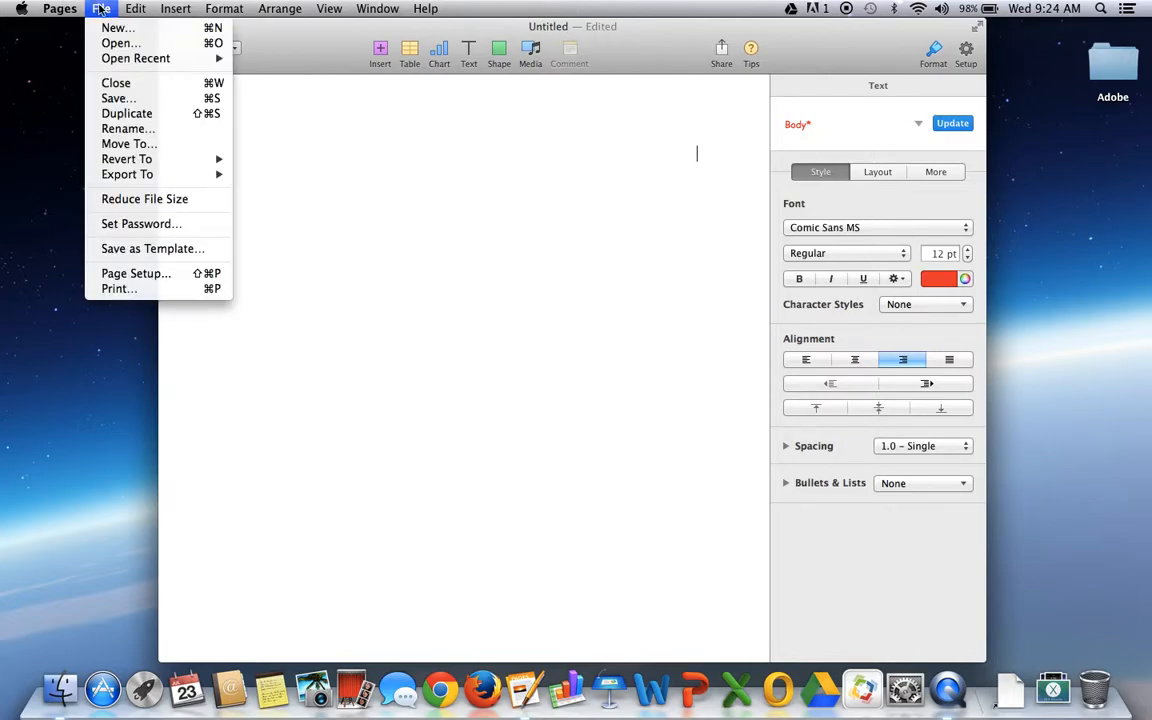
pyautogui.click(108, 28)
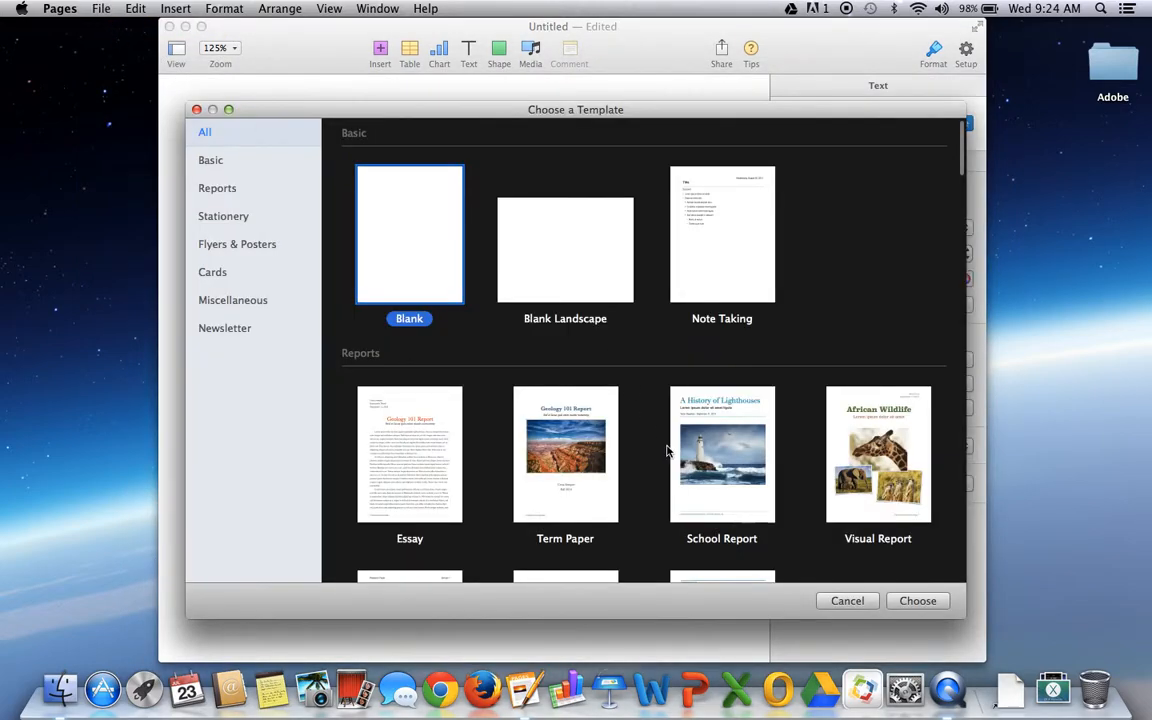
pyautogui.scroll(-10, 668, 450)
pyautogui.scroll(5, 667, 450)
pyautogui.scroll(-3, 500, 300)
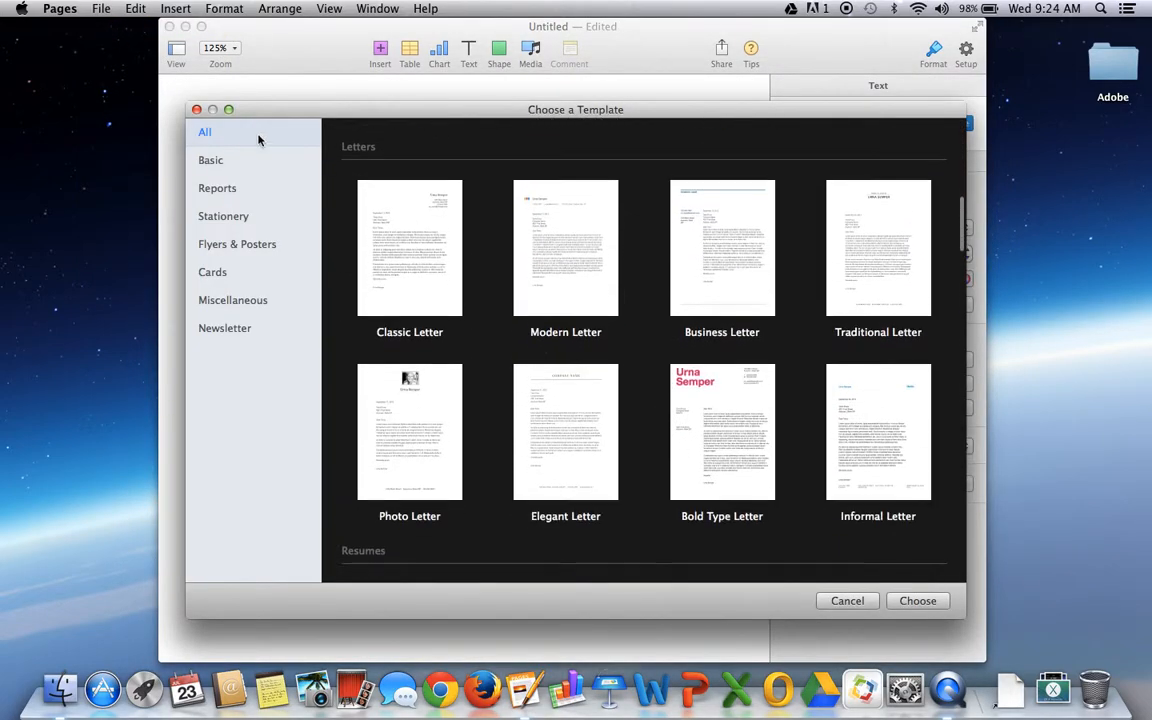
pyautogui.click(225, 188)
pyautogui.click(212, 245)
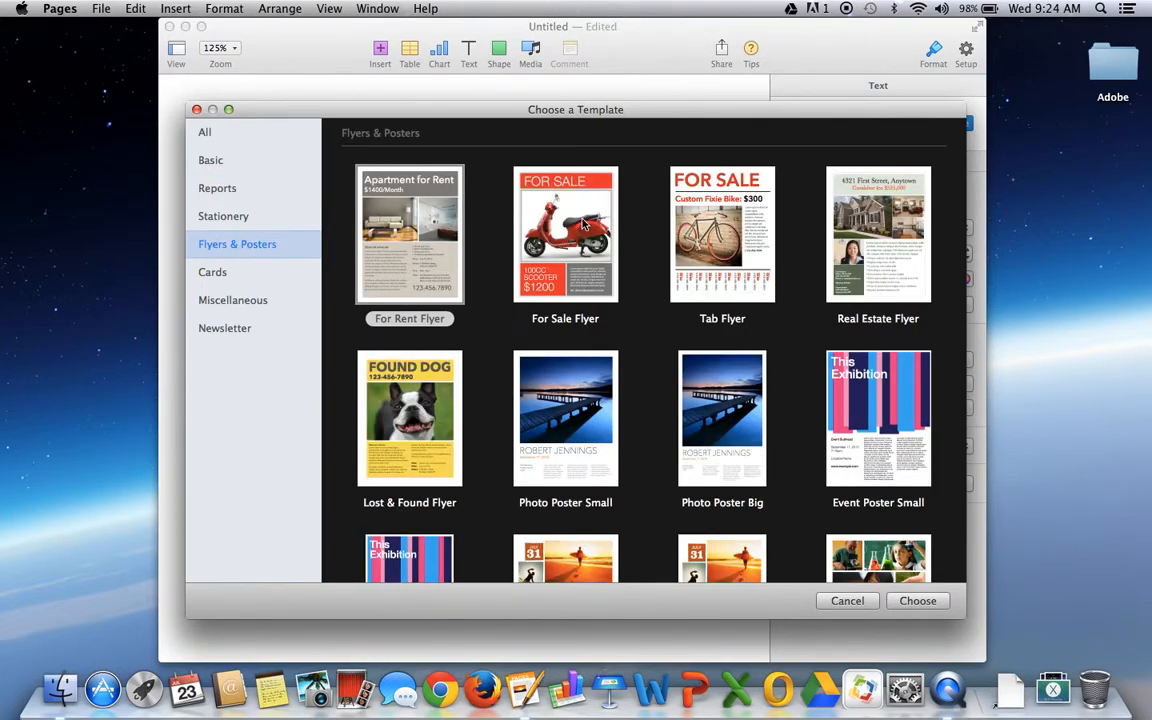
pyautogui.click(196, 109)
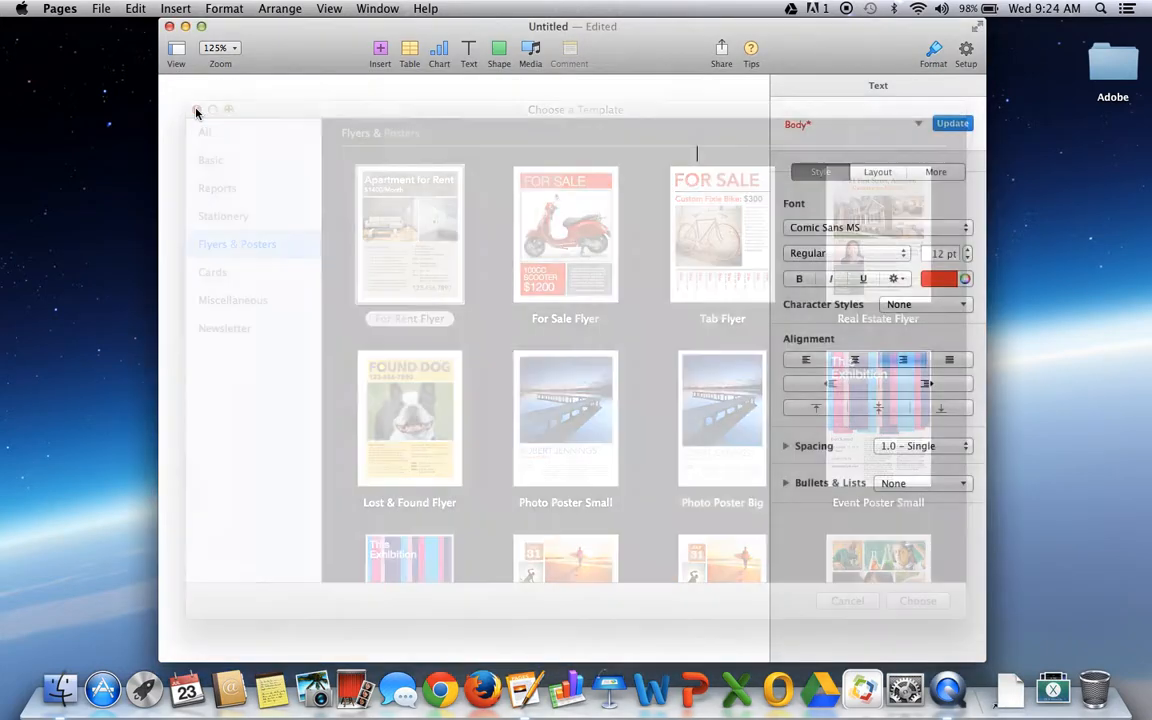
# - Insert the "Artists vs Turtles" track from the music library into the document
pyautogui.click(533, 58)
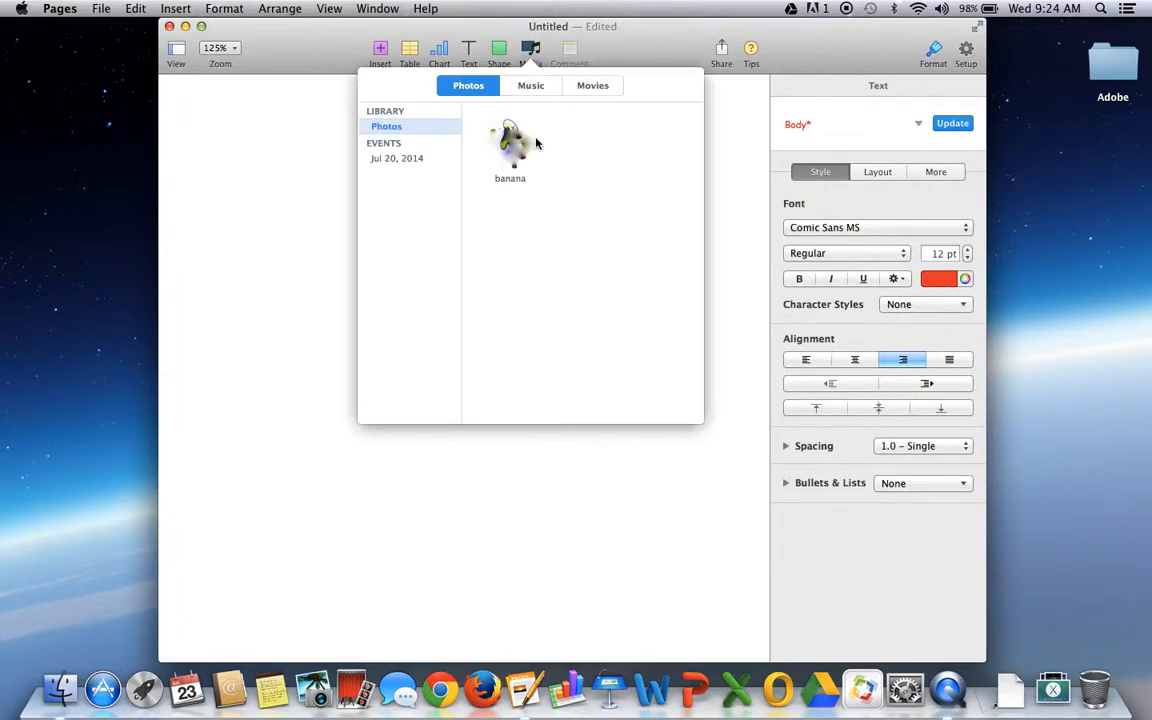
pyautogui.click(392, 158)
pyautogui.click(528, 86)
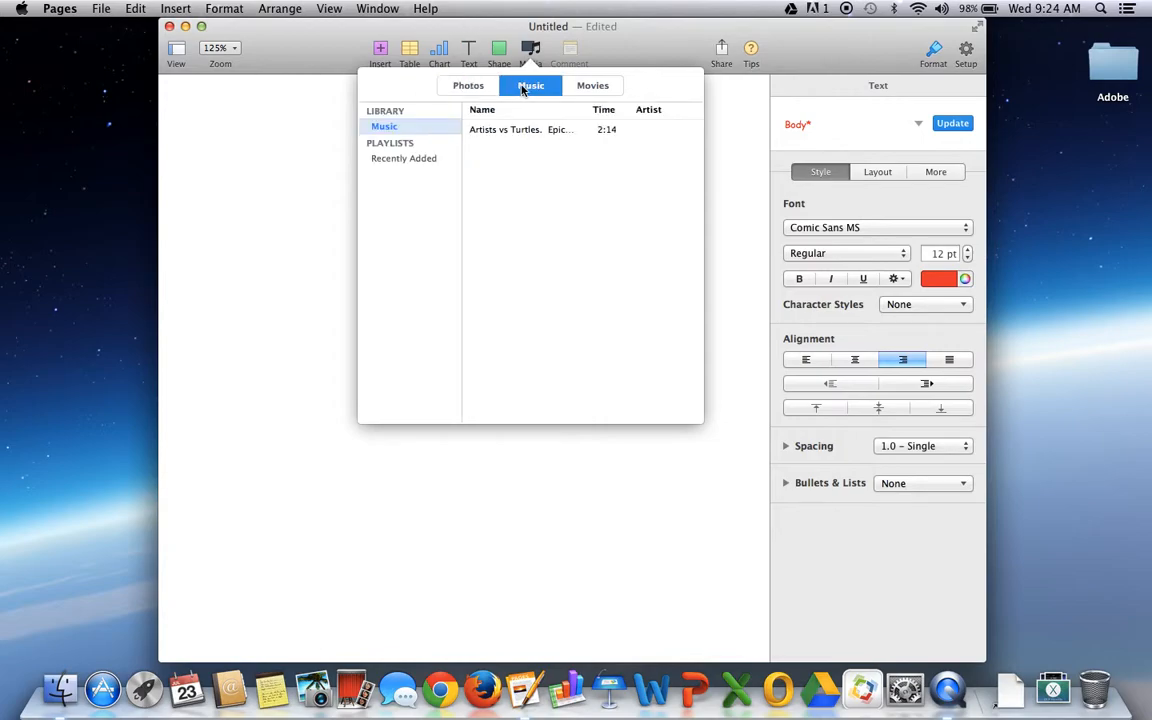
pyautogui.doubleClick(513, 129)
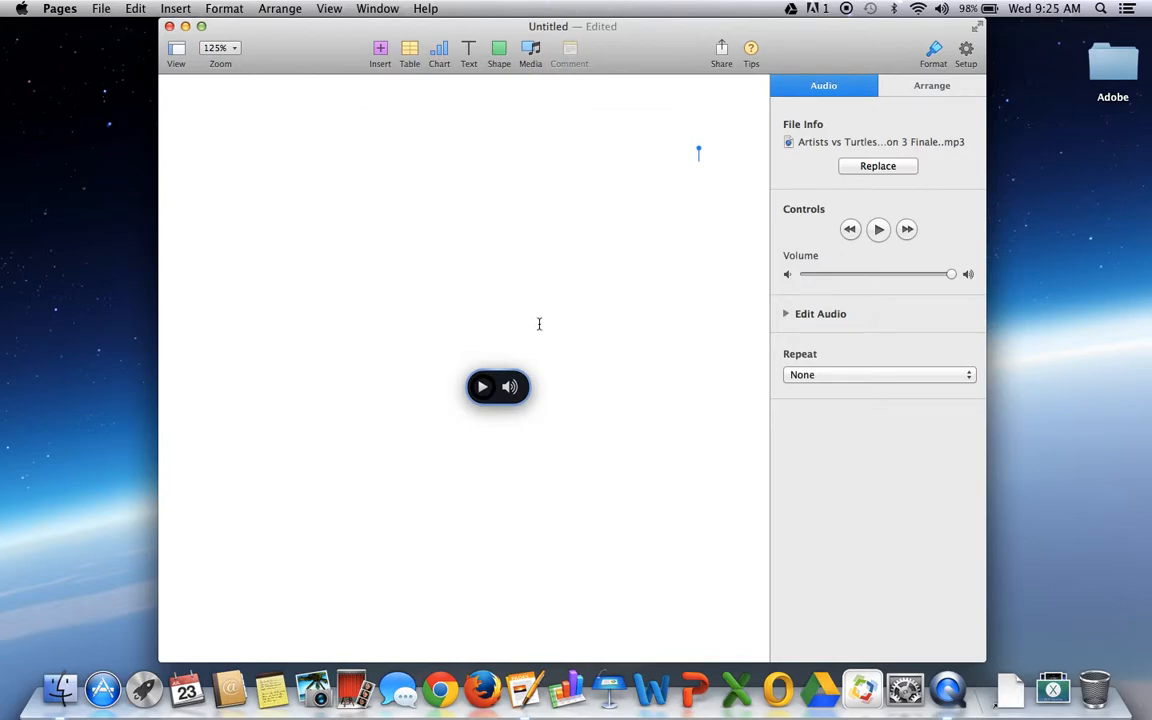
# - Lower the computer's sound volume by several levels
pyautogui.press('XF86AudioRaiseVolume')
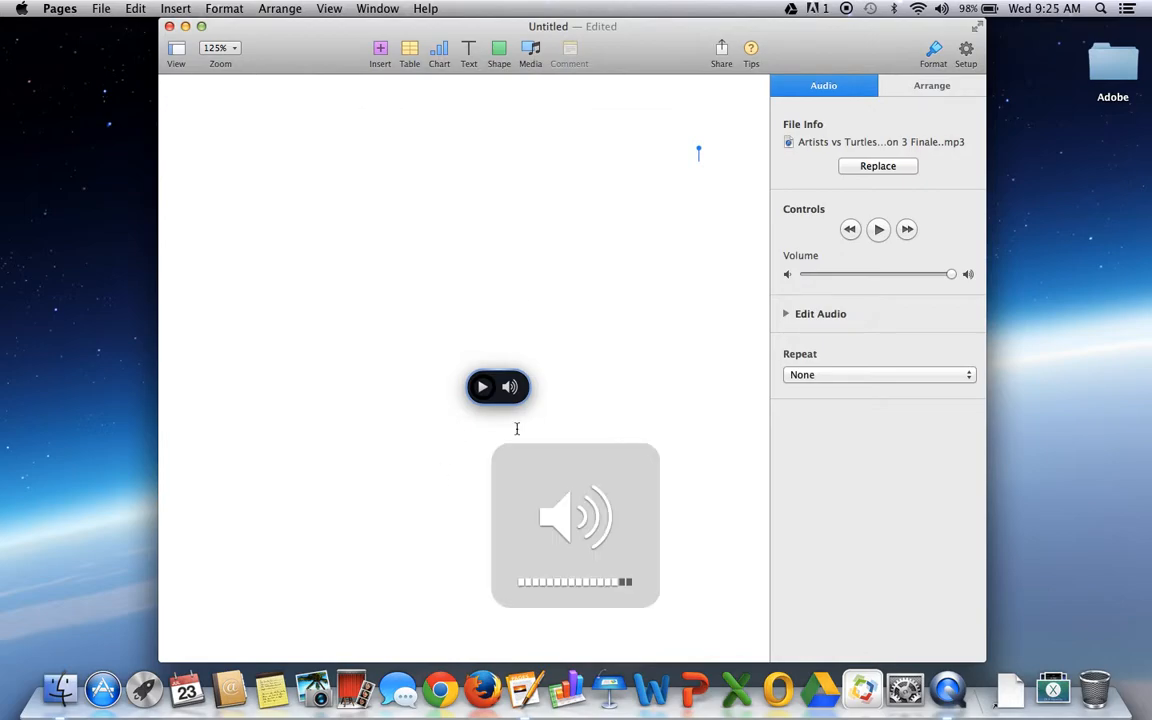
pyautogui.press('XF86AudioLowerVolume')
pyautogui.press('XF86AudioLowerVolume')
pyautogui.press('XF86AudioLowerVolume')
pyautogui.press('XF86AudioLowerVolume')
pyautogui.press('XF86AudioLowerVolume')
# - Briefly play and pause the inserted audio, and move its player past the page's right edge
pyautogui.click(483, 390)
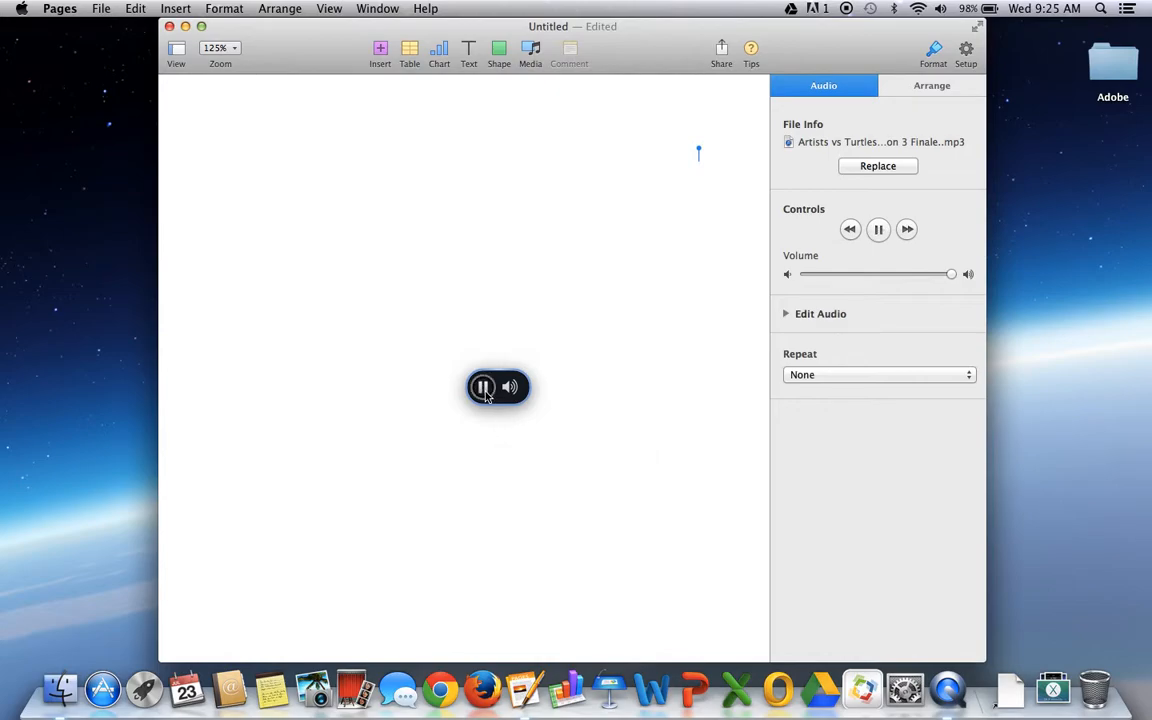
pyautogui.click(485, 393)
pyautogui.moveTo(502, 384); pyautogui.dragTo(818, 334)
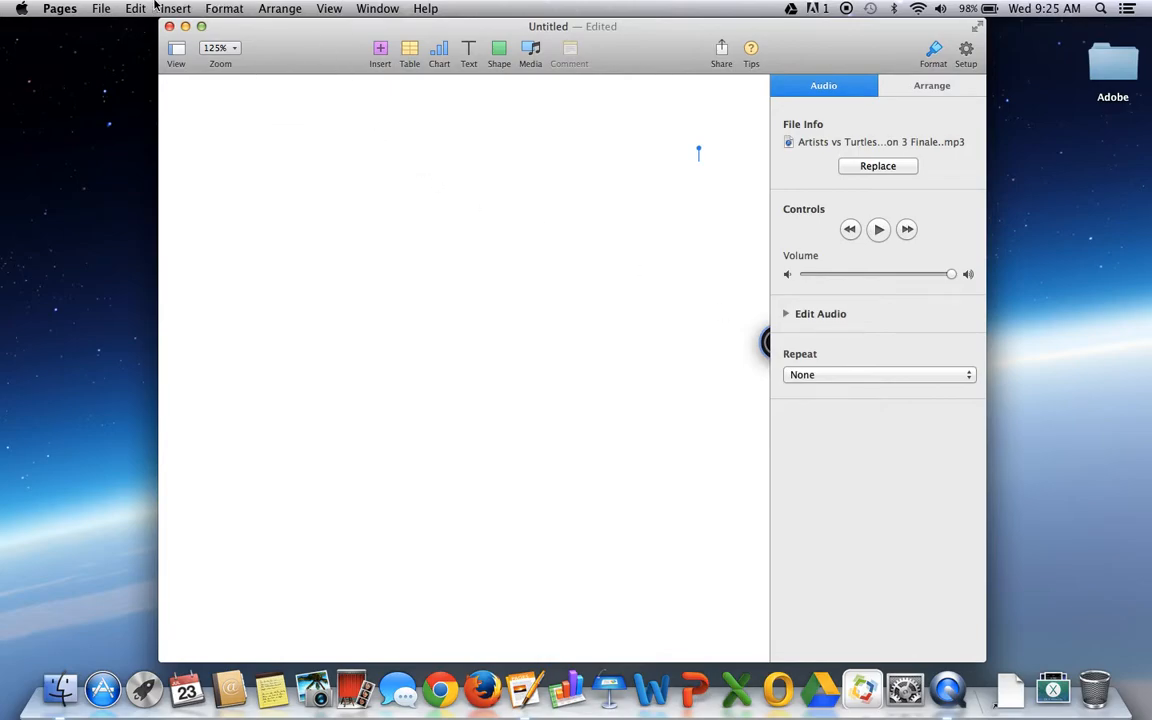
# - Create a new document from the Lost & Found Flyer template in Flyers & Posters
pyautogui.click(100, 8)
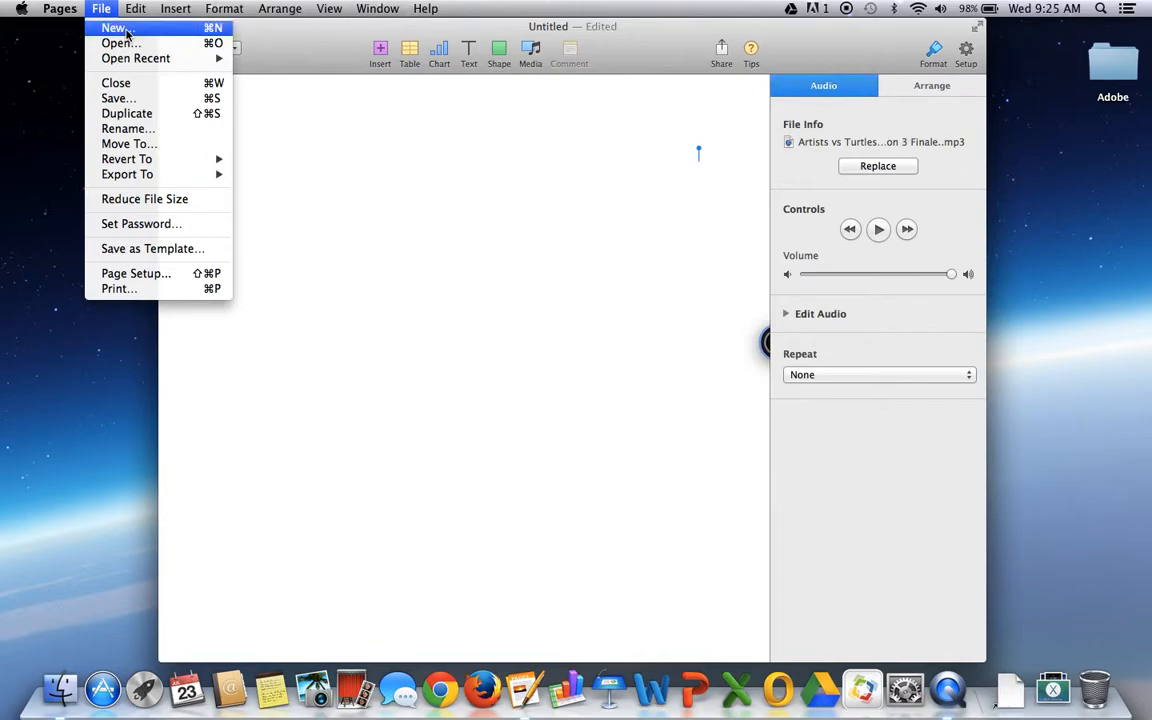
pyautogui.click(114, 28)
pyautogui.scroll(-2, 630, 374)
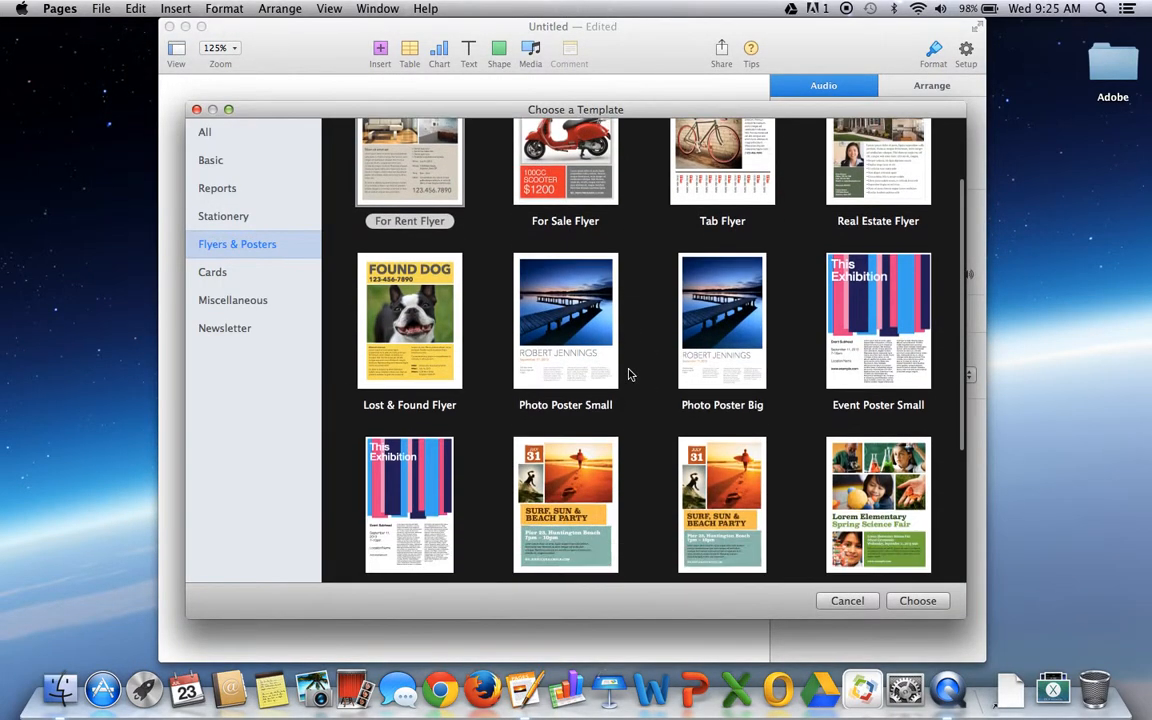
pyautogui.scroll(-4, 630, 374)
pyautogui.scroll(5, 630, 374)
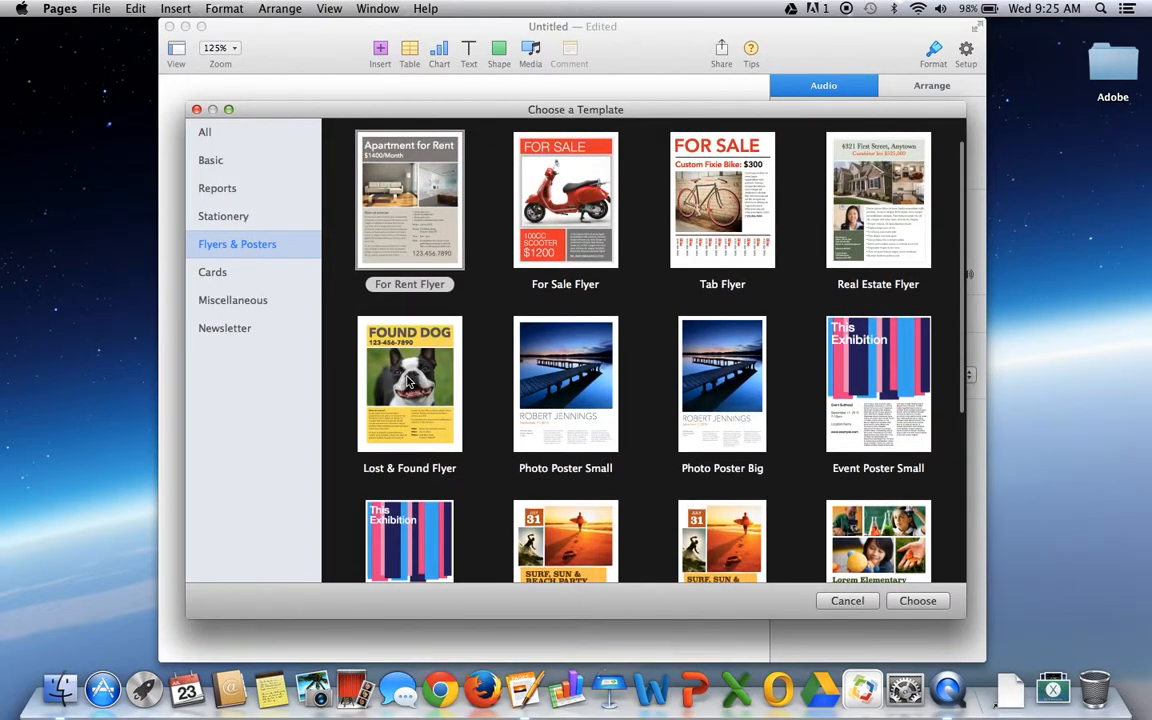
pyautogui.click(408, 381)
pyautogui.click(930, 601)
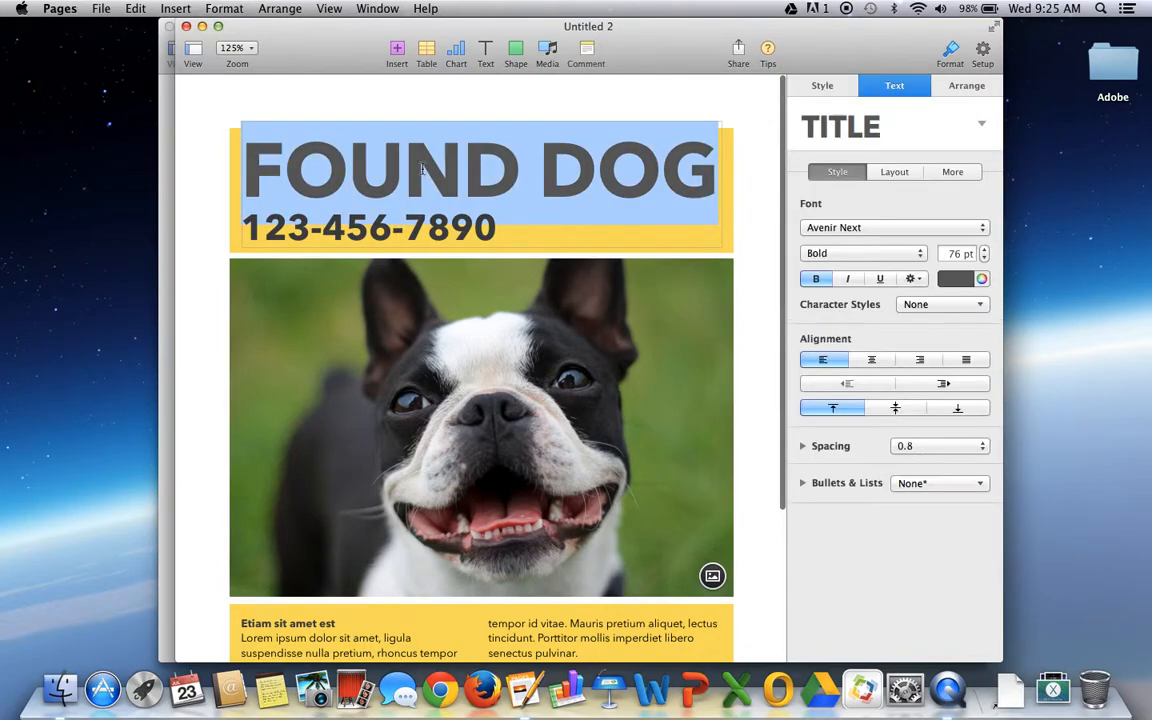
# - Examine the flyer's placeholders by selecting the title, the phone number heading and the dog photo in turn
pyautogui.click(385, 158)
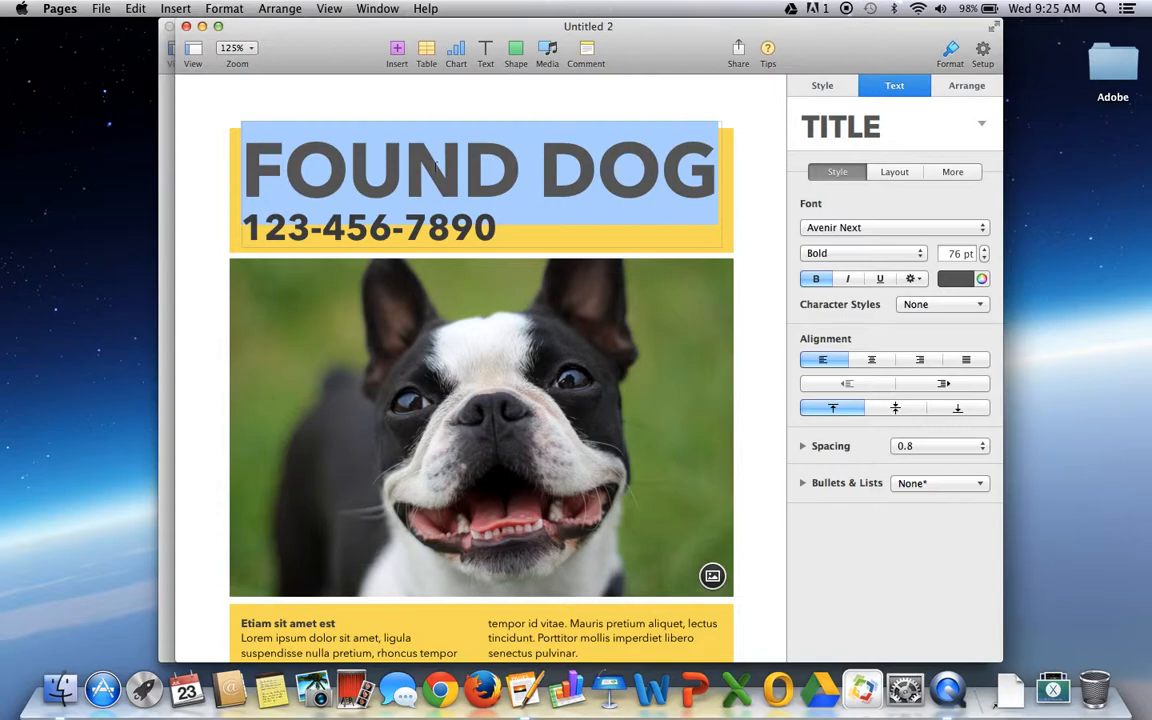
pyautogui.scroll(-5, 436, 355)
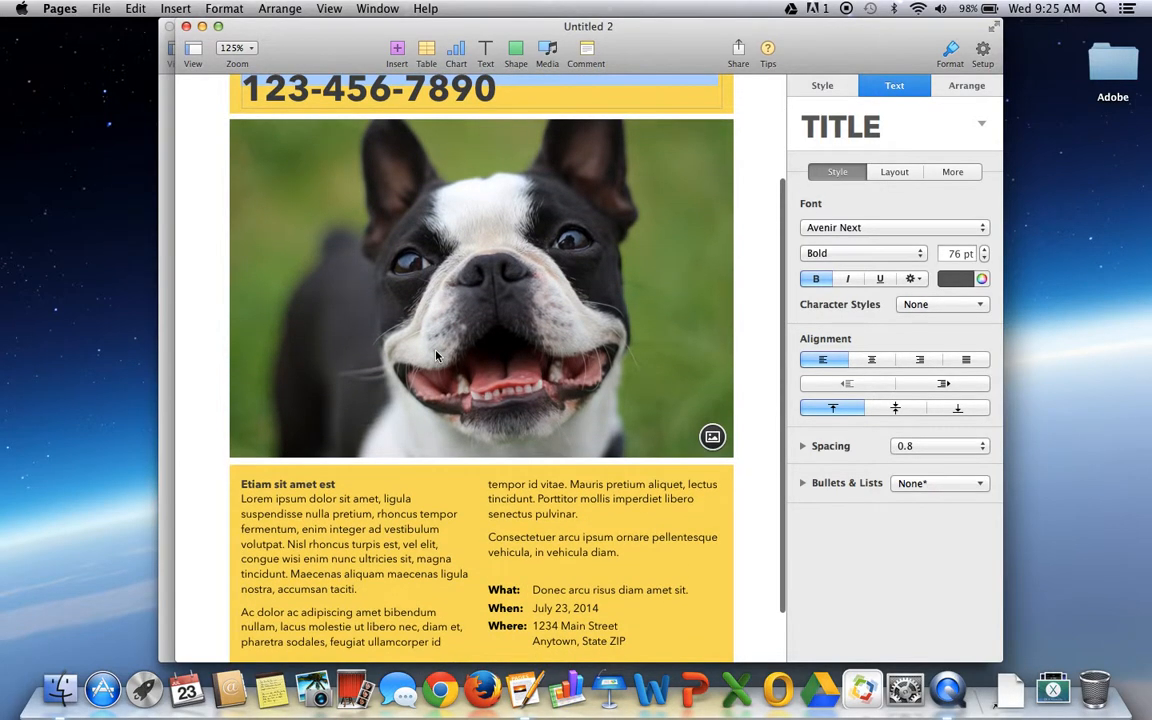
pyautogui.scroll(5, 436, 355)
pyautogui.click(368, 228)
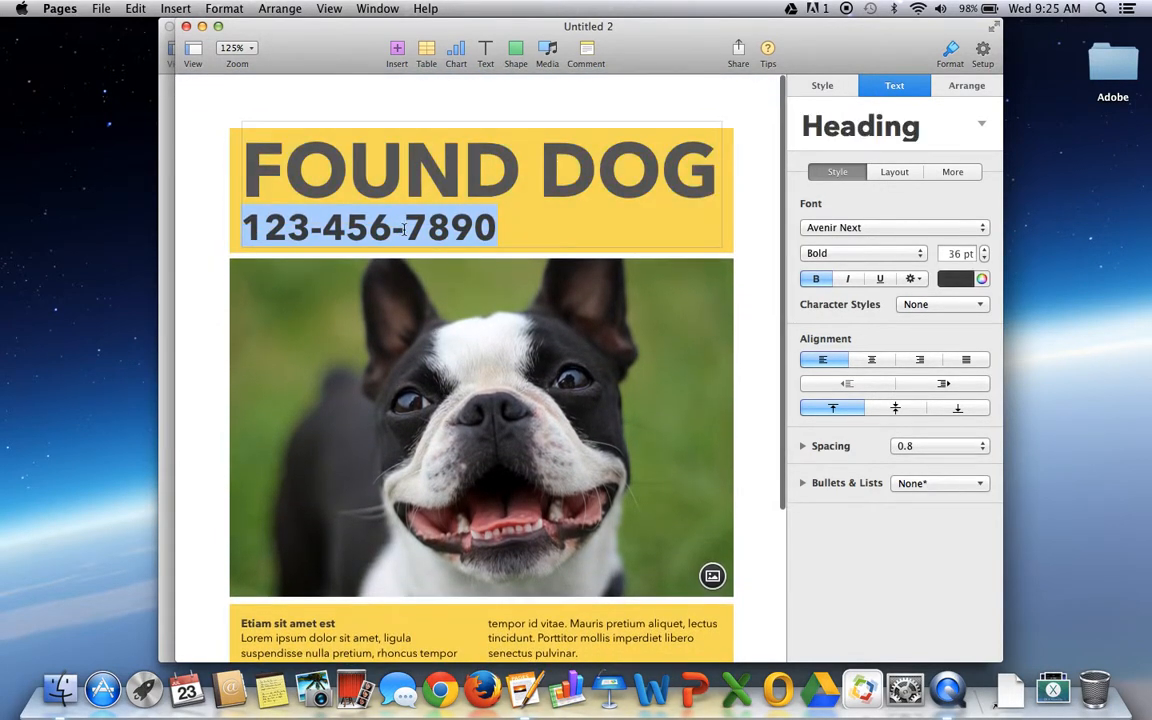
pyautogui.scroll(-2, 432, 458)
pyautogui.click(458, 390)
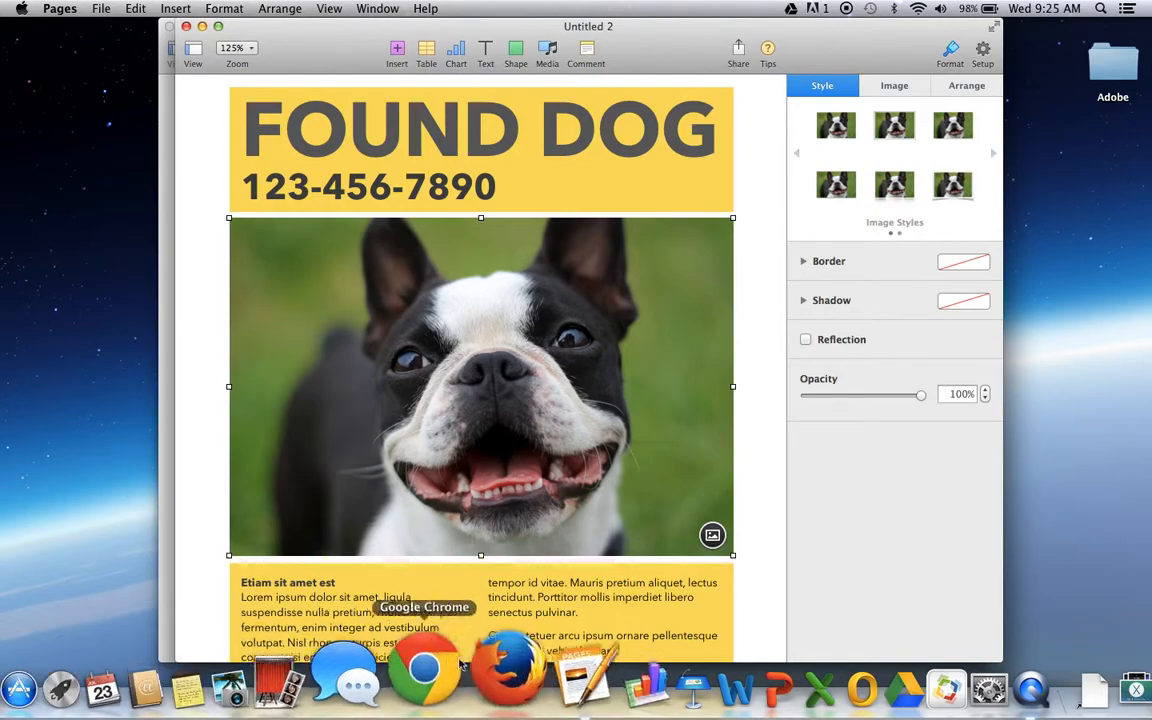
# - Switch to Firefox and search the web for "dog"
pyautogui.click(497, 712)
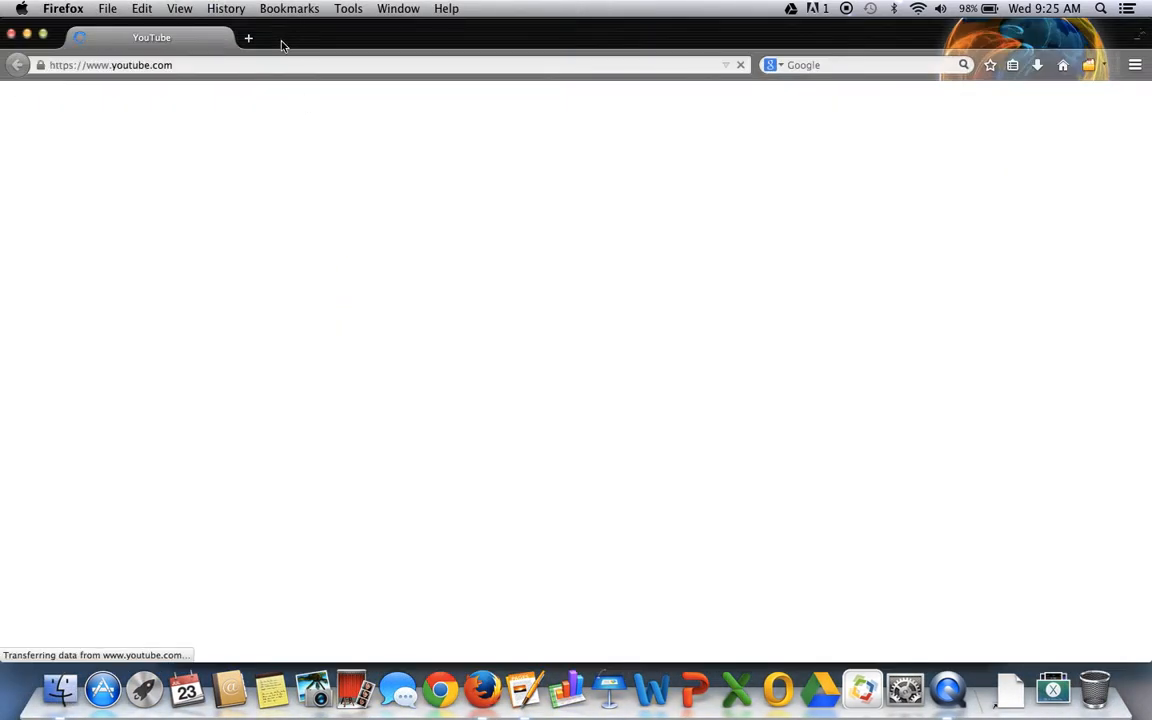
pyautogui.click(255, 64)
pyautogui.write('dog')
pyautogui.press('Return')
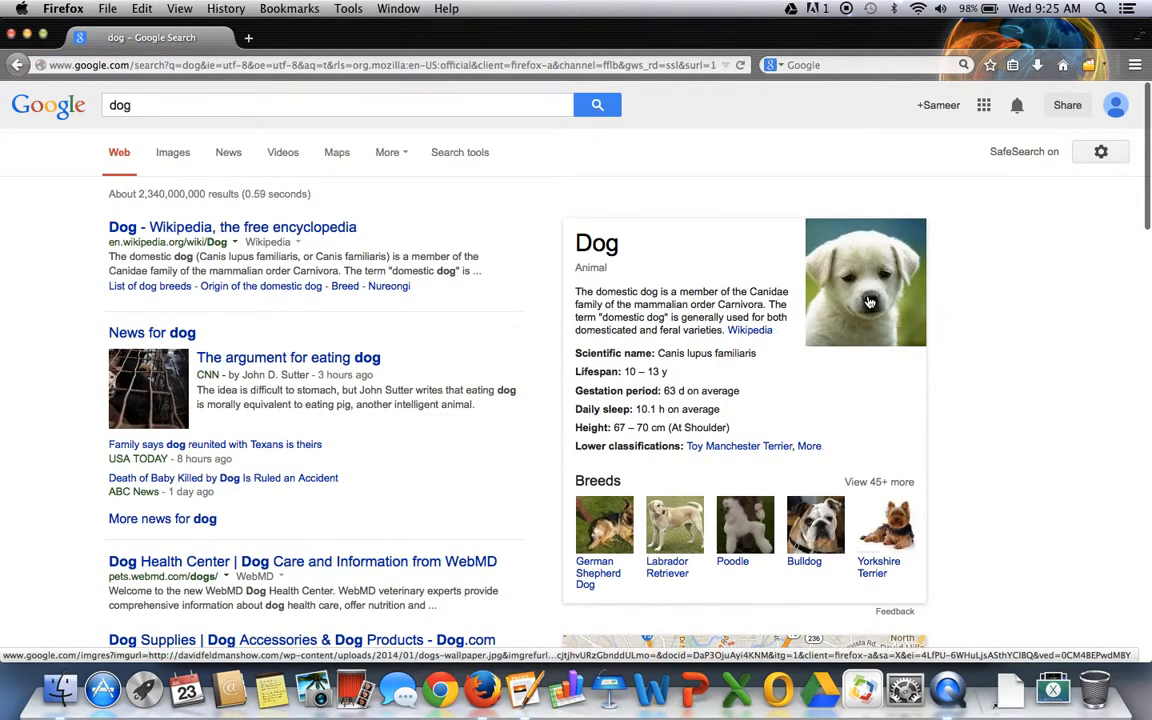
# - Save the white puppy picture from the Dog information box to the computer, keeping the suggested file name
pyautogui.rightClick(869, 302)
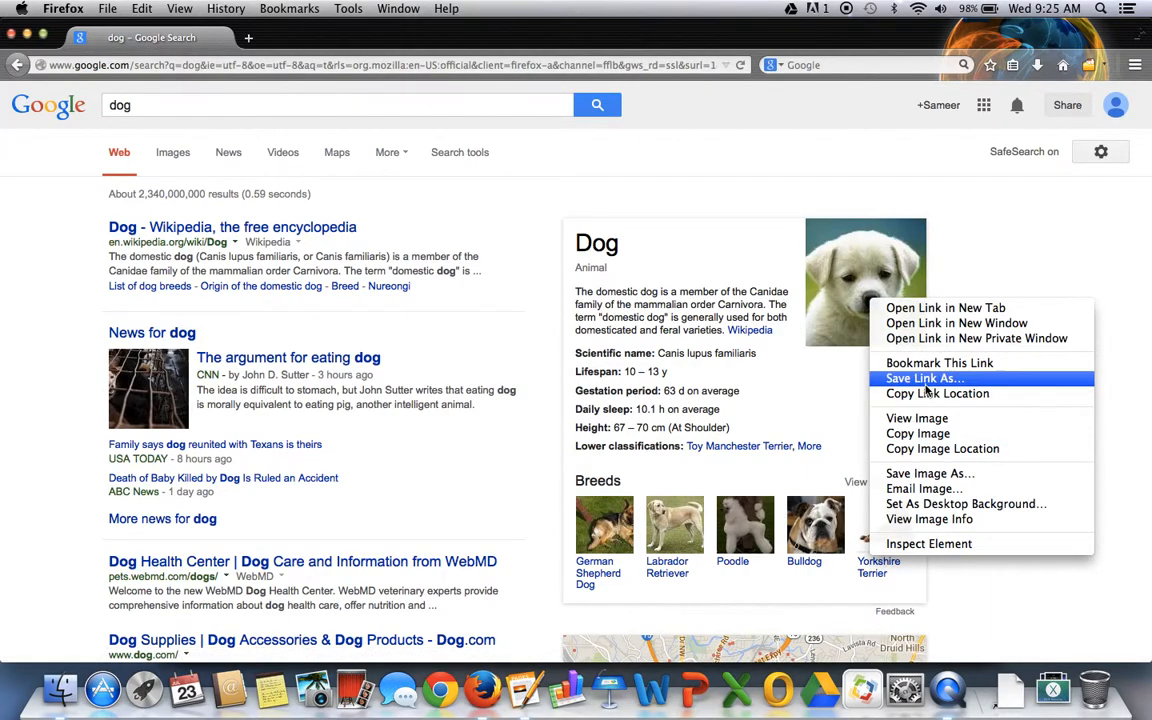
pyautogui.click(928, 473)
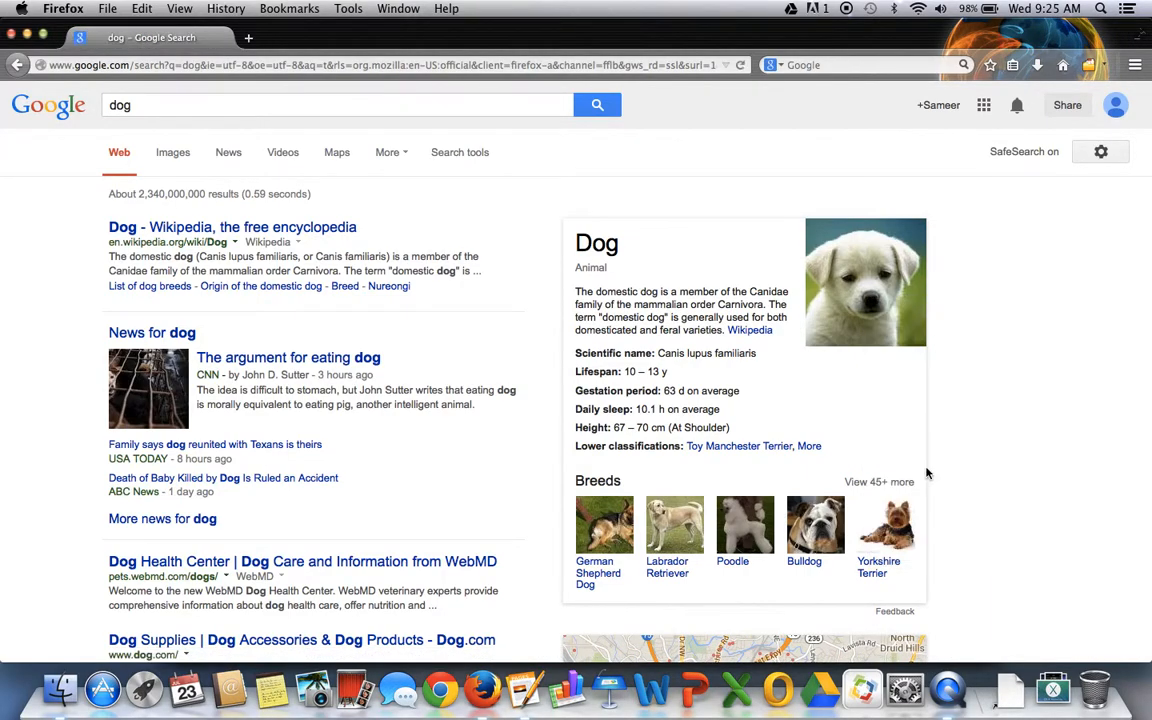
pyautogui.click(692, 298)
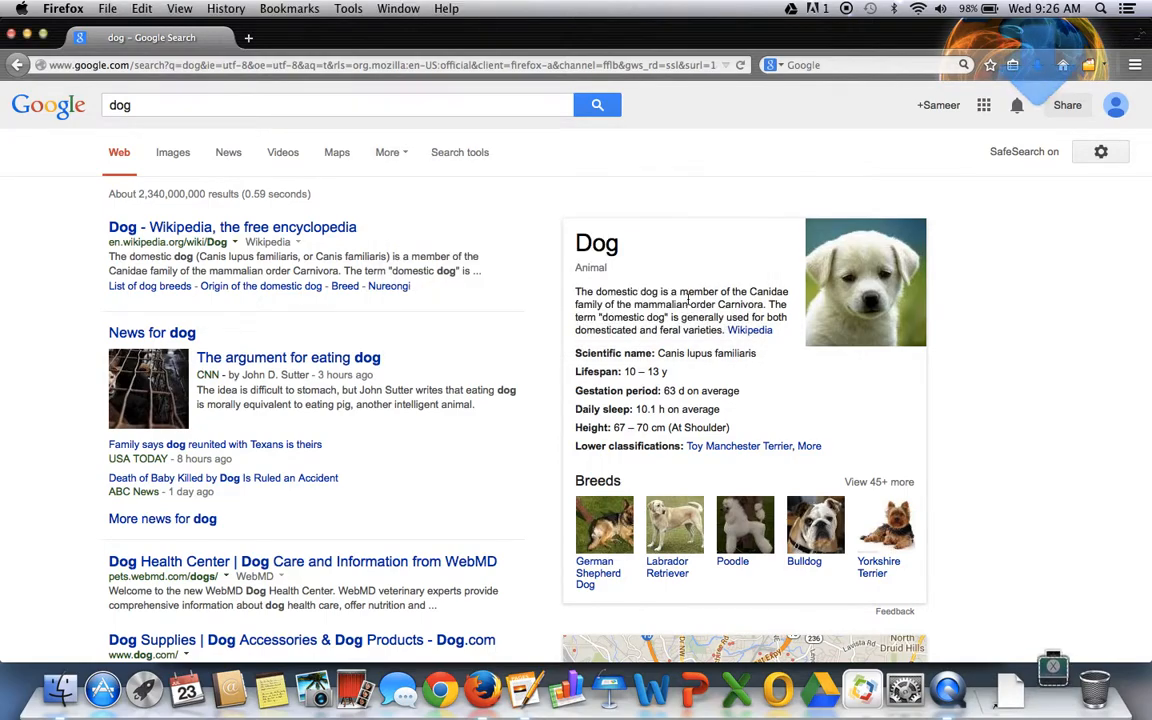
# - Return to the Pages flyer and replace its dog photo with index.jpg from the Downloads folder
pyautogui.press('super+h')
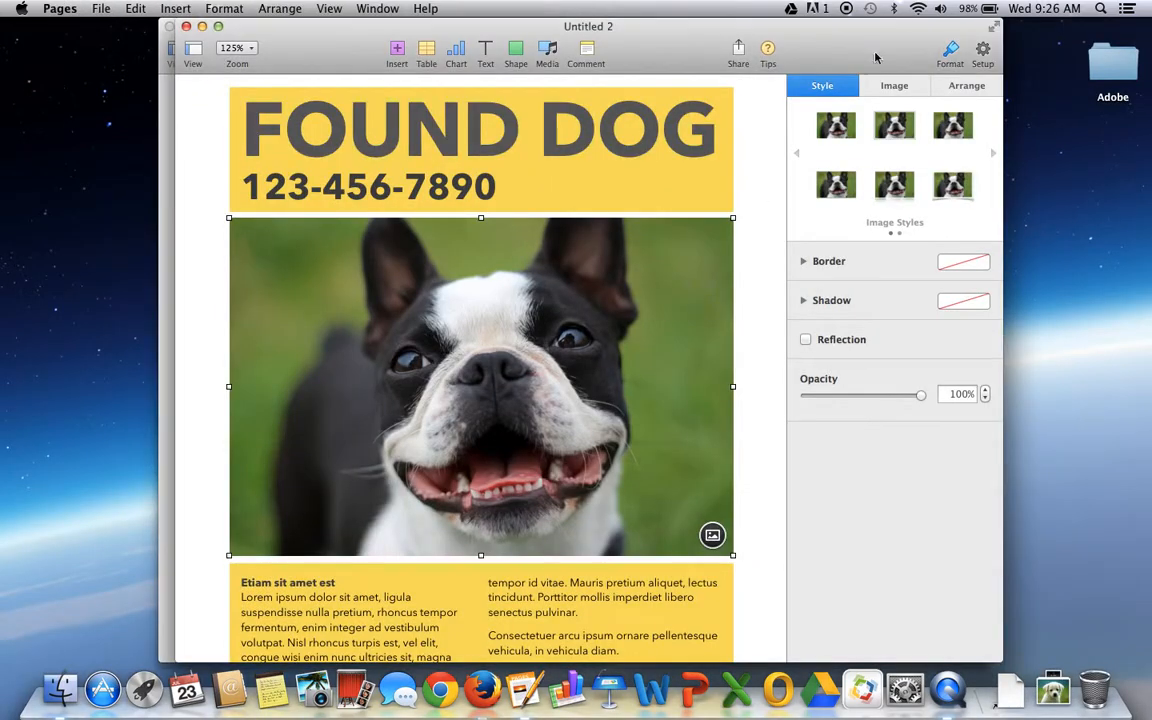
pyautogui.click(1052, 690)
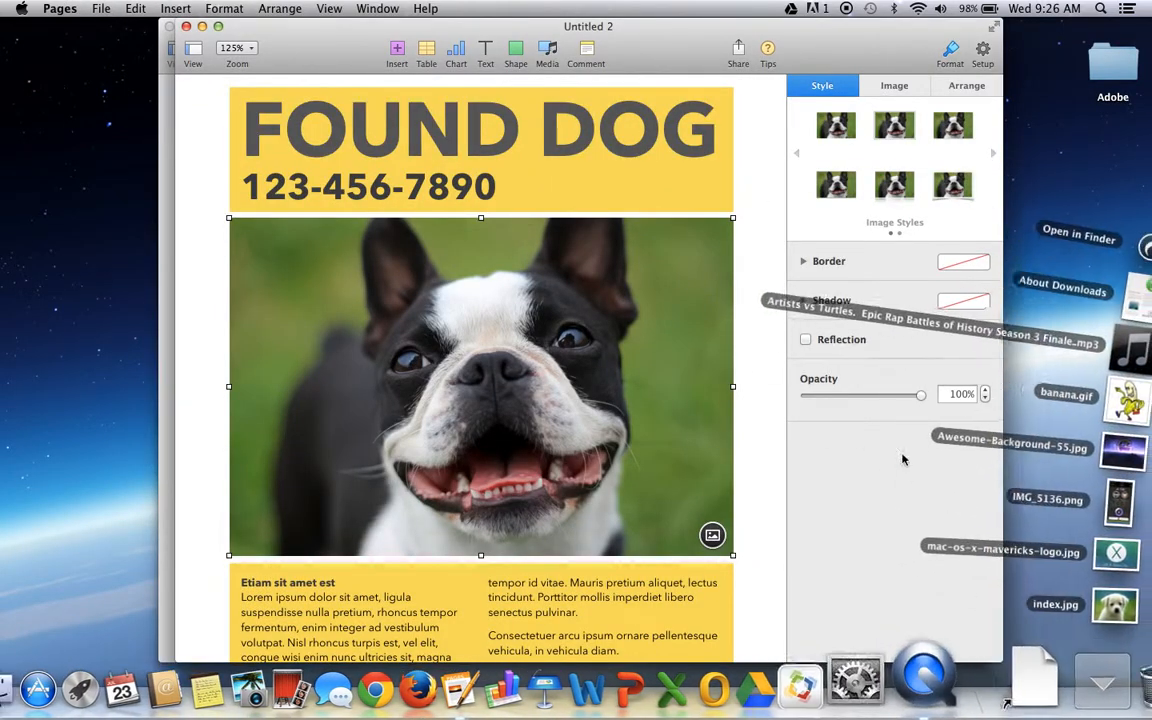
pyautogui.moveTo(1076, 611); pyautogui.dragTo(556, 387)
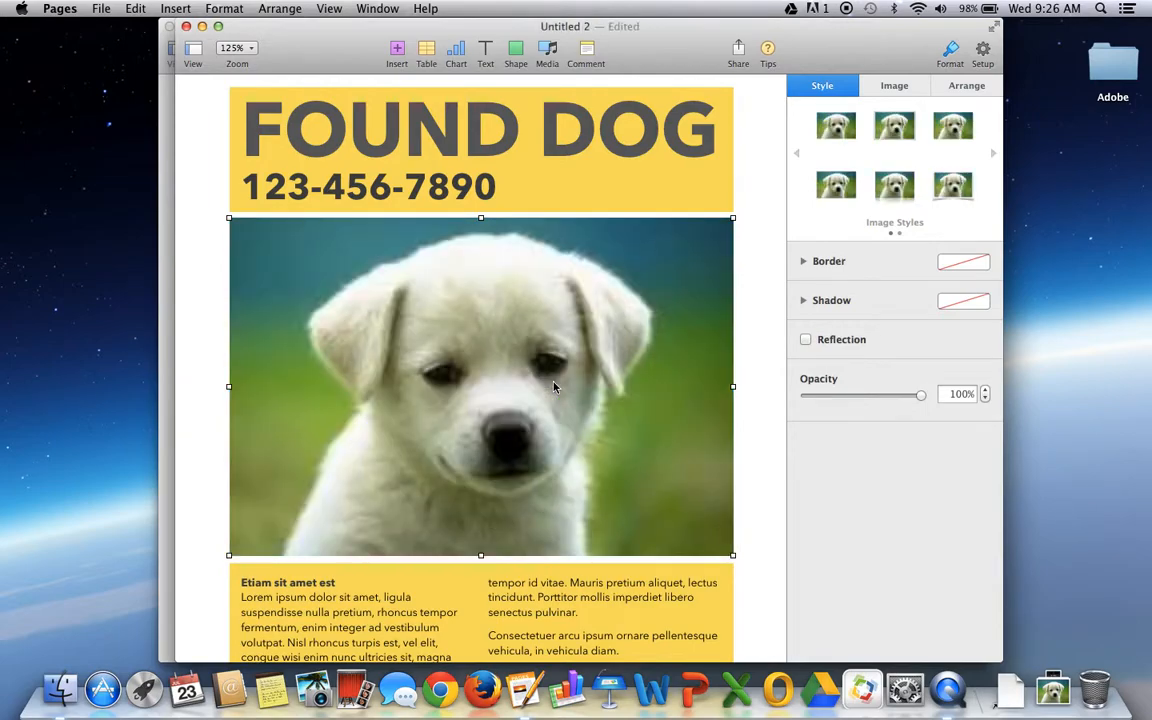
# - Use dictation to replace the bold placeholder heading "Etiam sit amet est" in the lower text box with "What dog"
pyautogui.scroll(-3, 555, 387)
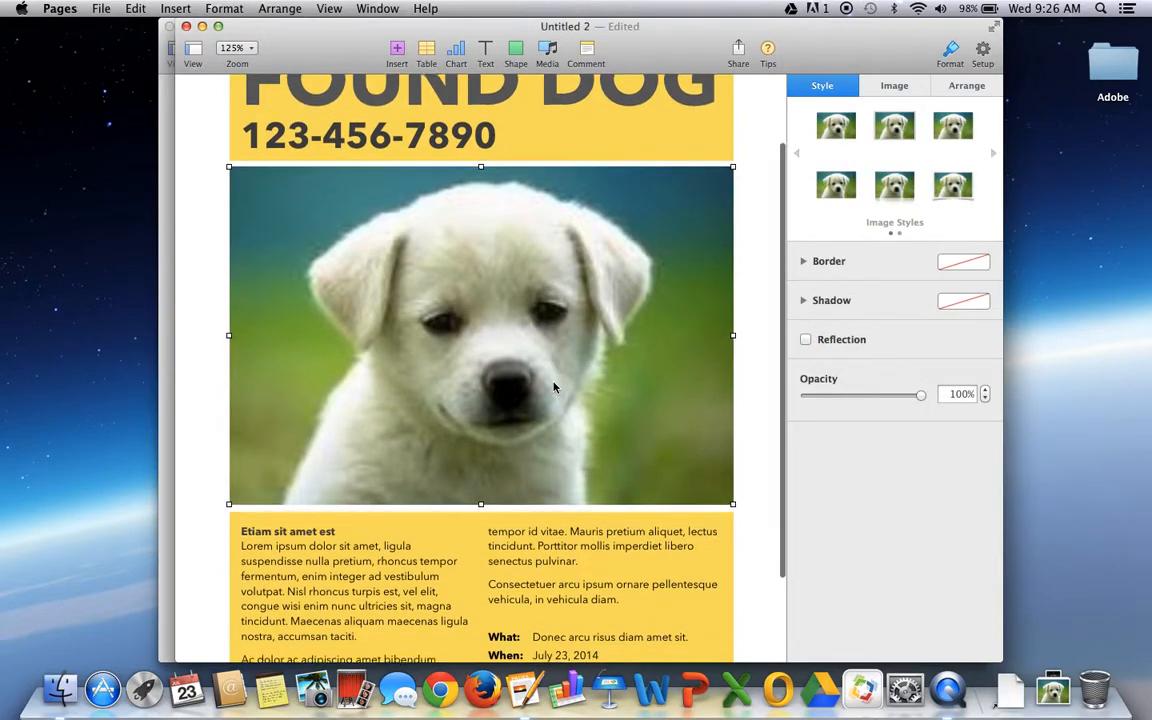
pyautogui.scroll(1, 555, 387)
pyautogui.scroll(-5, 553, 386)
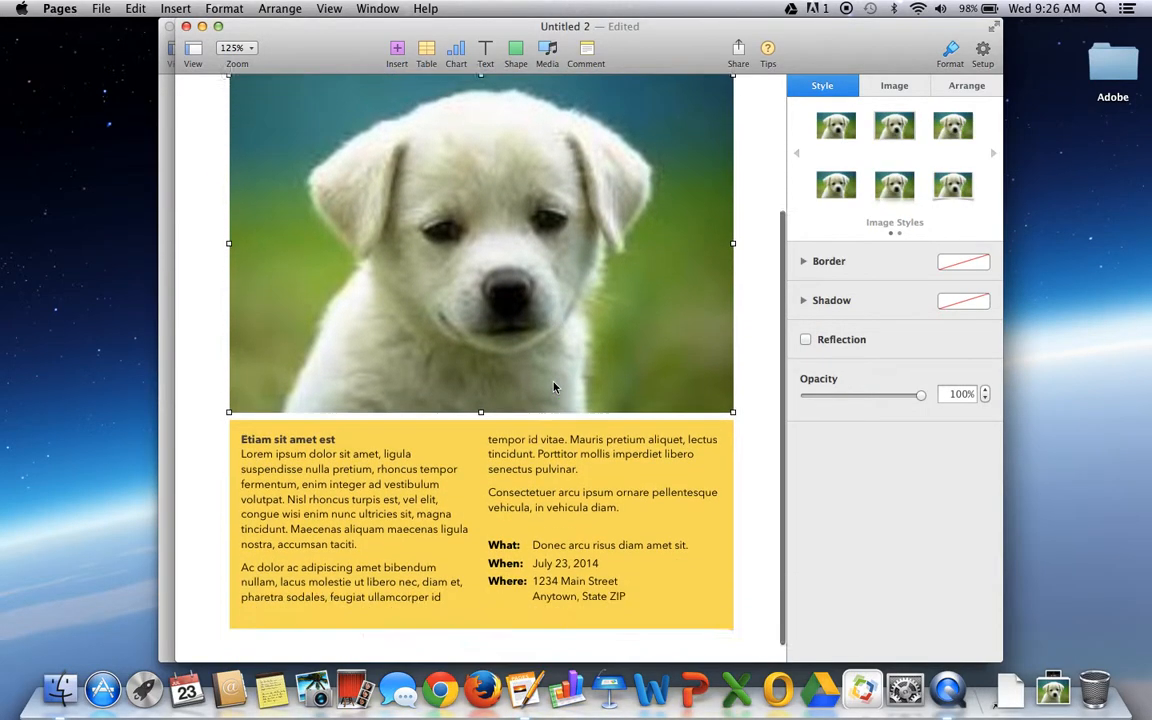
pyautogui.click(242, 432)
pyautogui.moveTo(241, 420); pyautogui.dragTo(365, 421)
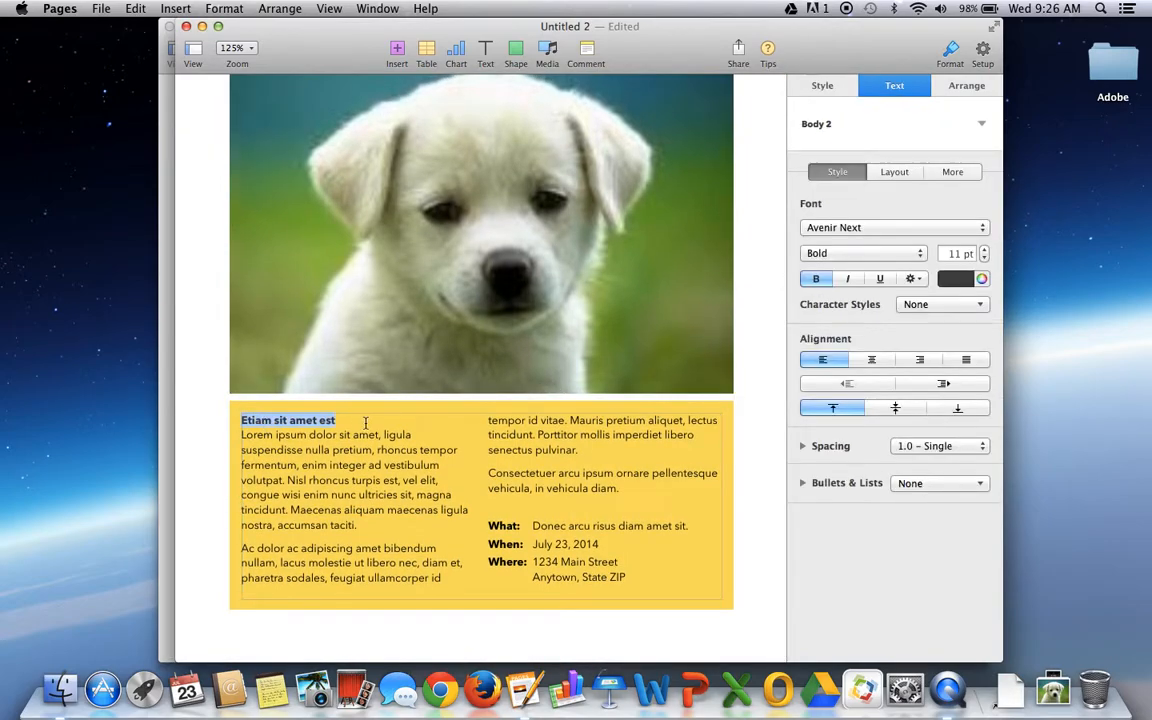
pyautogui.click(340, 436)
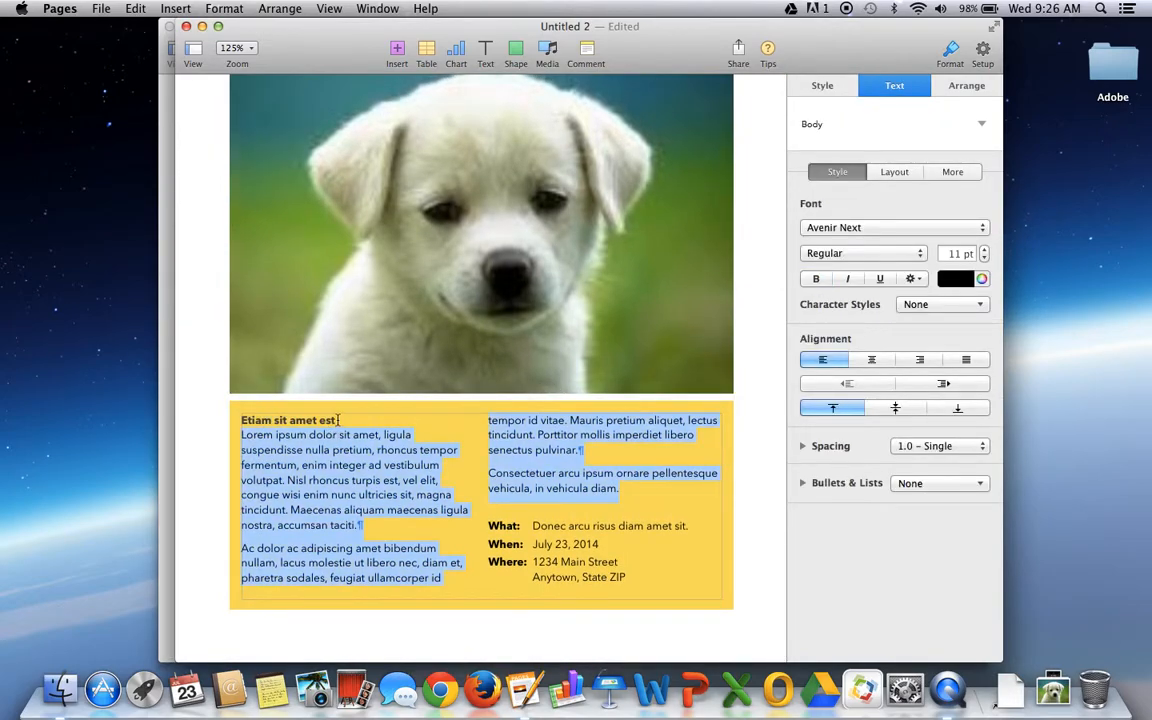
pyautogui.click(333, 420)
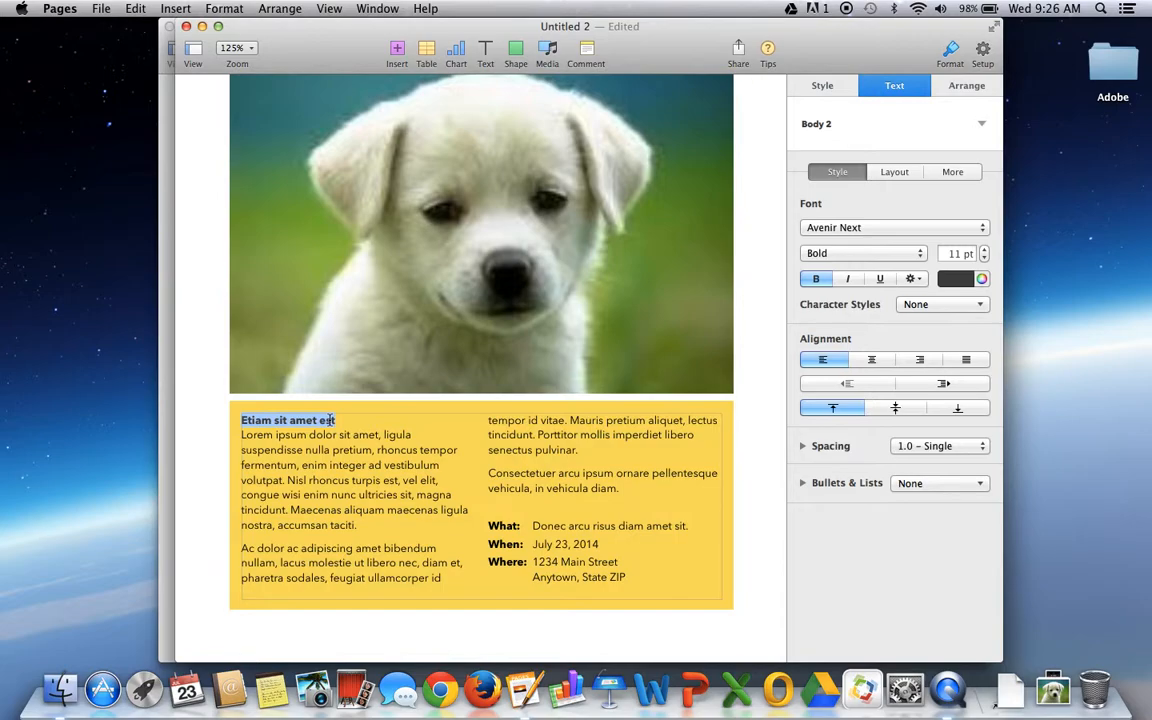
pyautogui.press('fn')
pyautogui.press('fn')
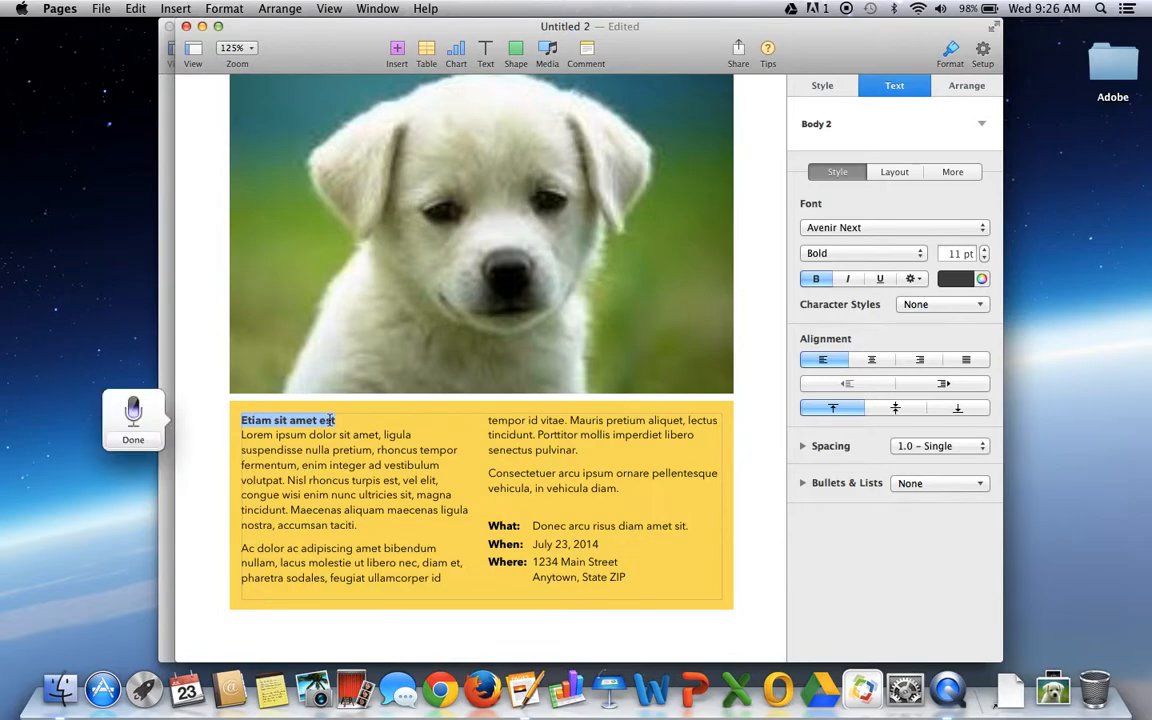
pyautogui.click(130, 438)
pyautogui.click(306, 434)
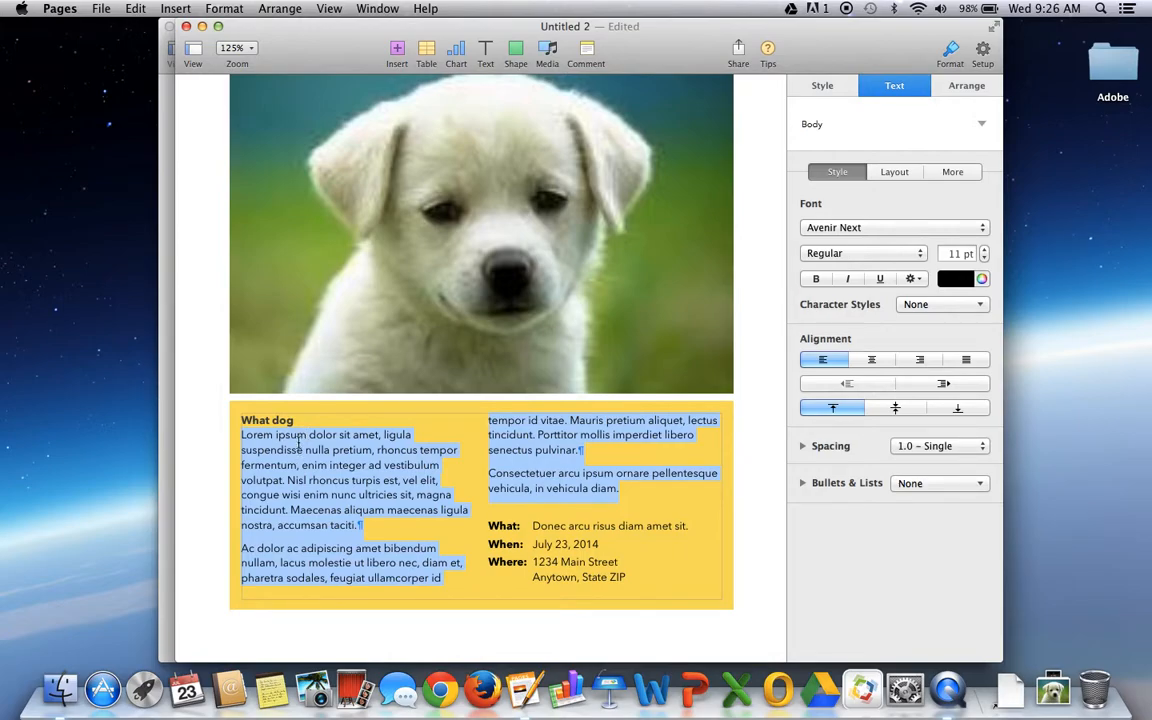
# - Search the application help for "voice" and clear the search
pyautogui.click(430, 8)
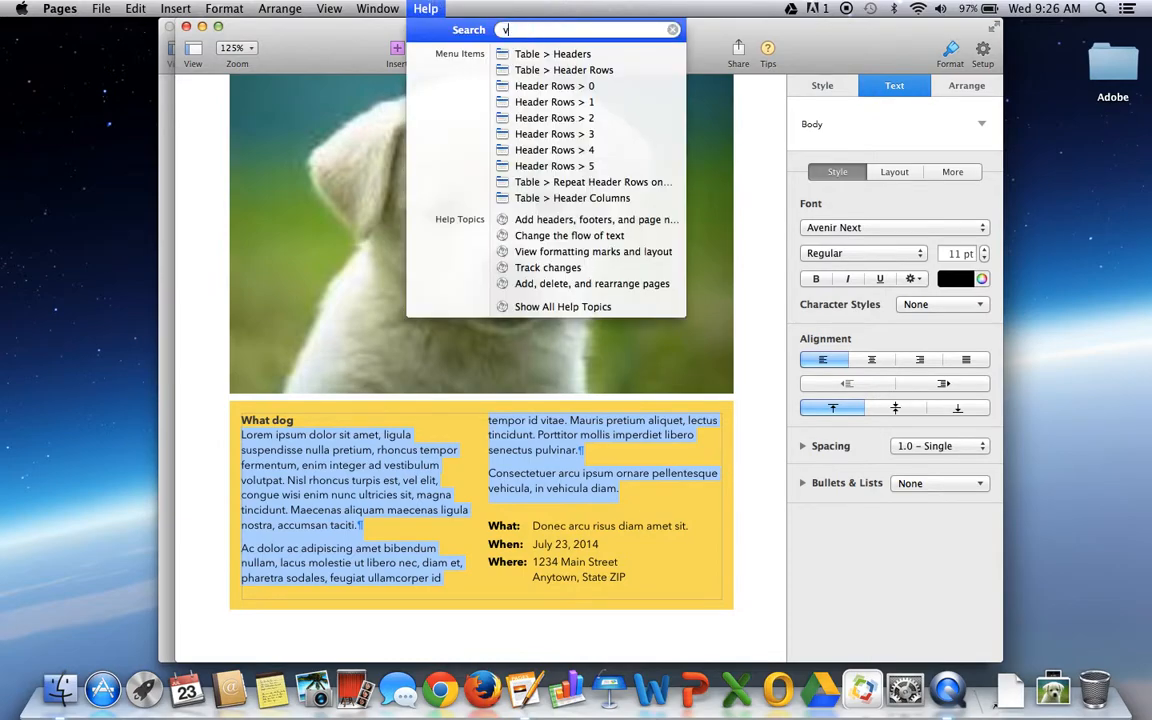
pyautogui.write('voice')
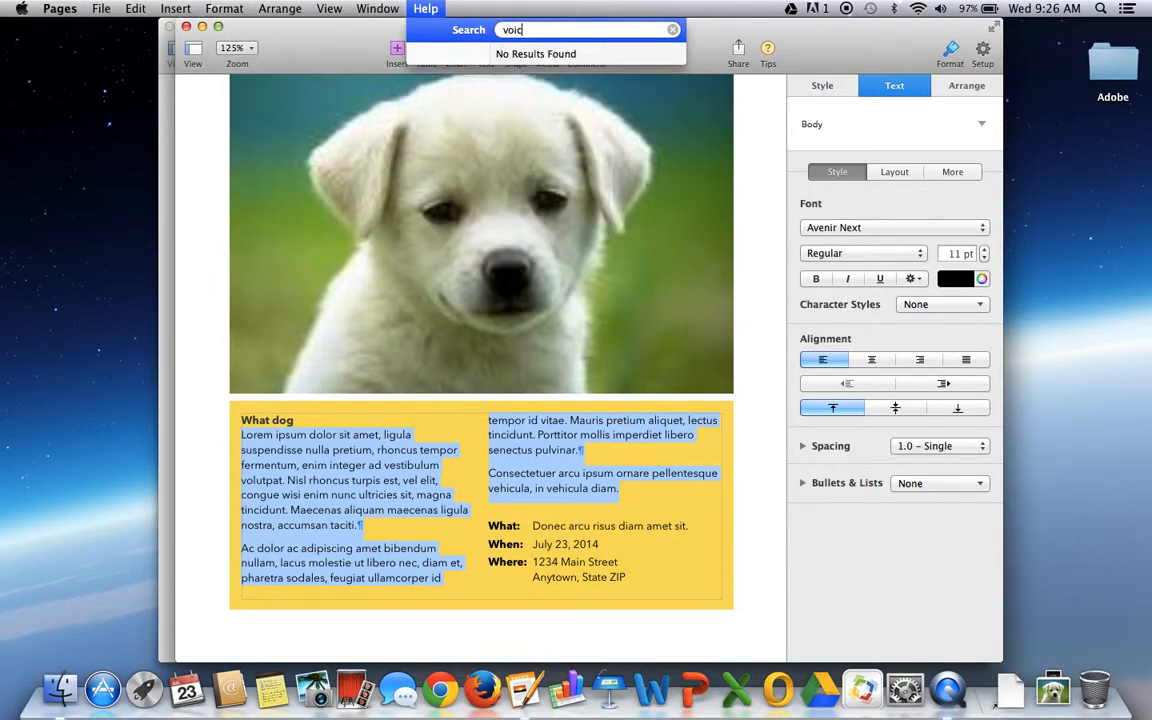
pyautogui.press('BackSpace')
pyautogui.press('BackSpace')
pyautogui.press('BackSpace')
pyautogui.press('BackSpace')
pyautogui.press('BackSpace')
pyautogui.click(433, 6)
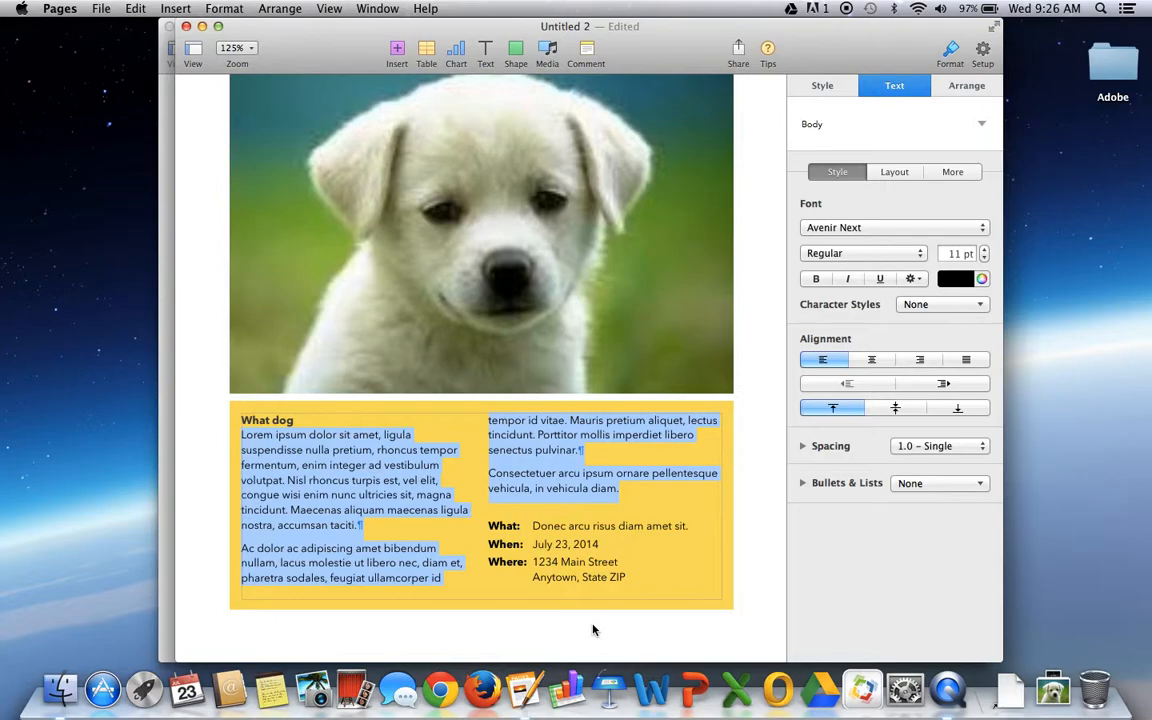
# - Replace the placeholder body text under "What dog" with "It is a cute dog and it looks like this" and review the flyer
pyautogui.write('It is a cute do')
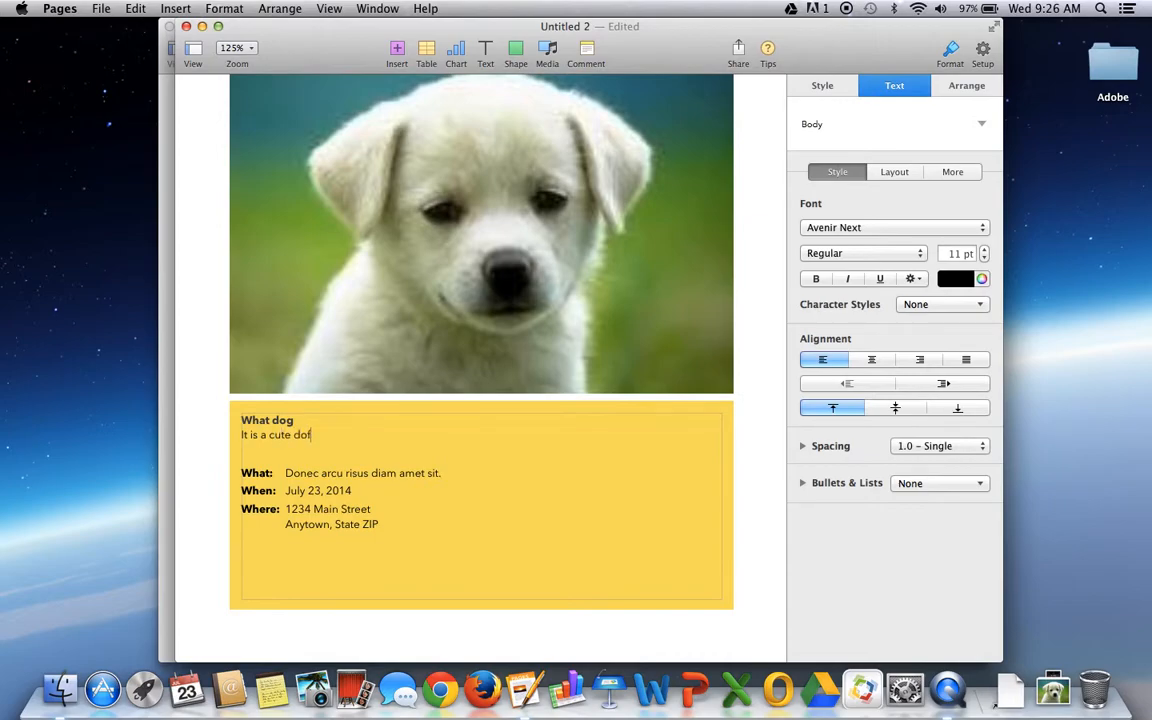
pyautogui.write('g and it looks like this')
pyautogui.scroll(5, 600, 385)
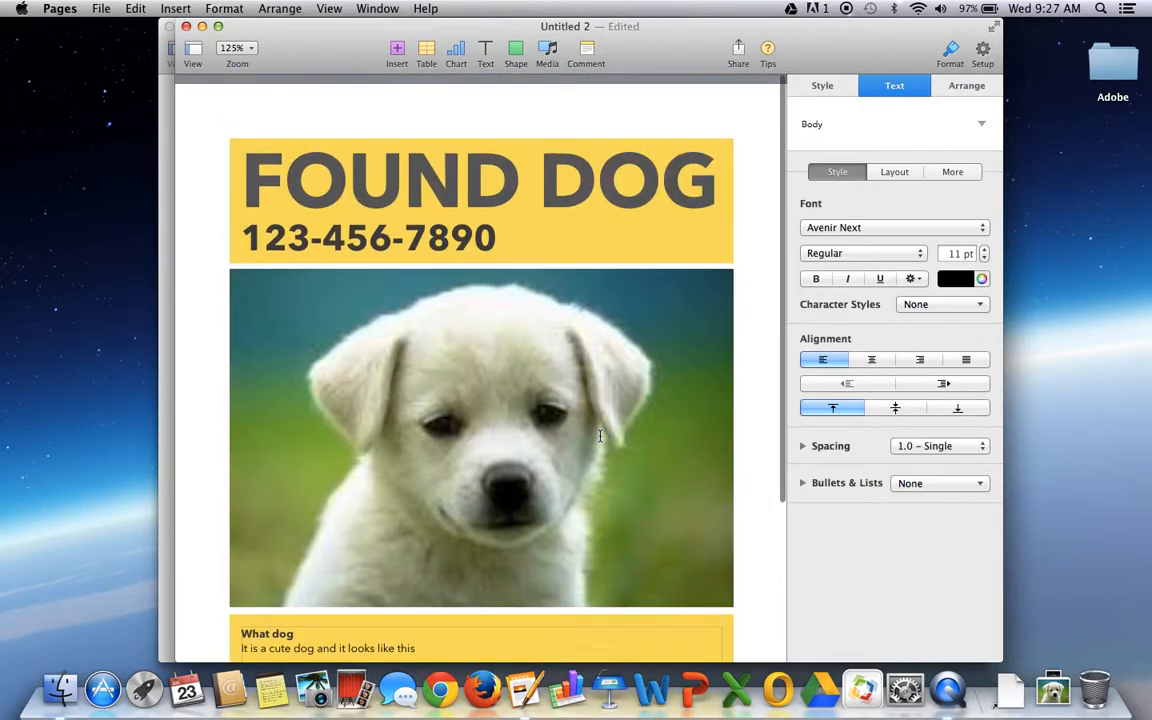
pyautogui.scroll(-8, 597, 440)
pyautogui.scroll(5, 597, 440)
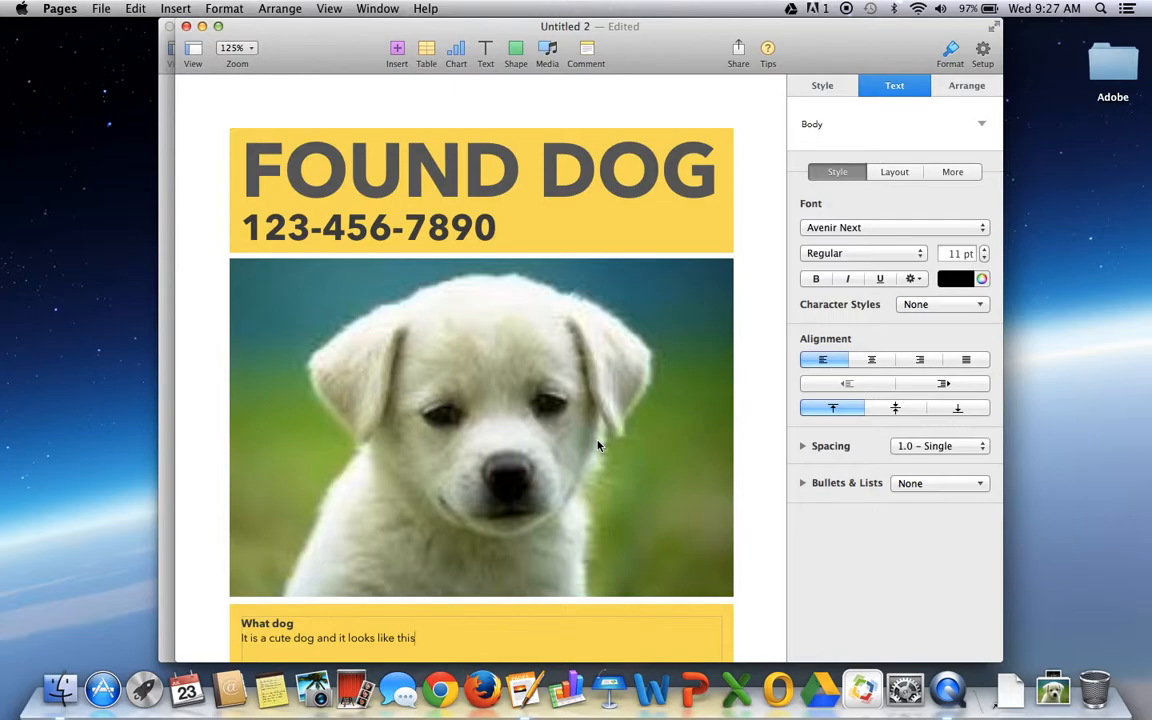
pyautogui.scroll(-5, 598, 446)
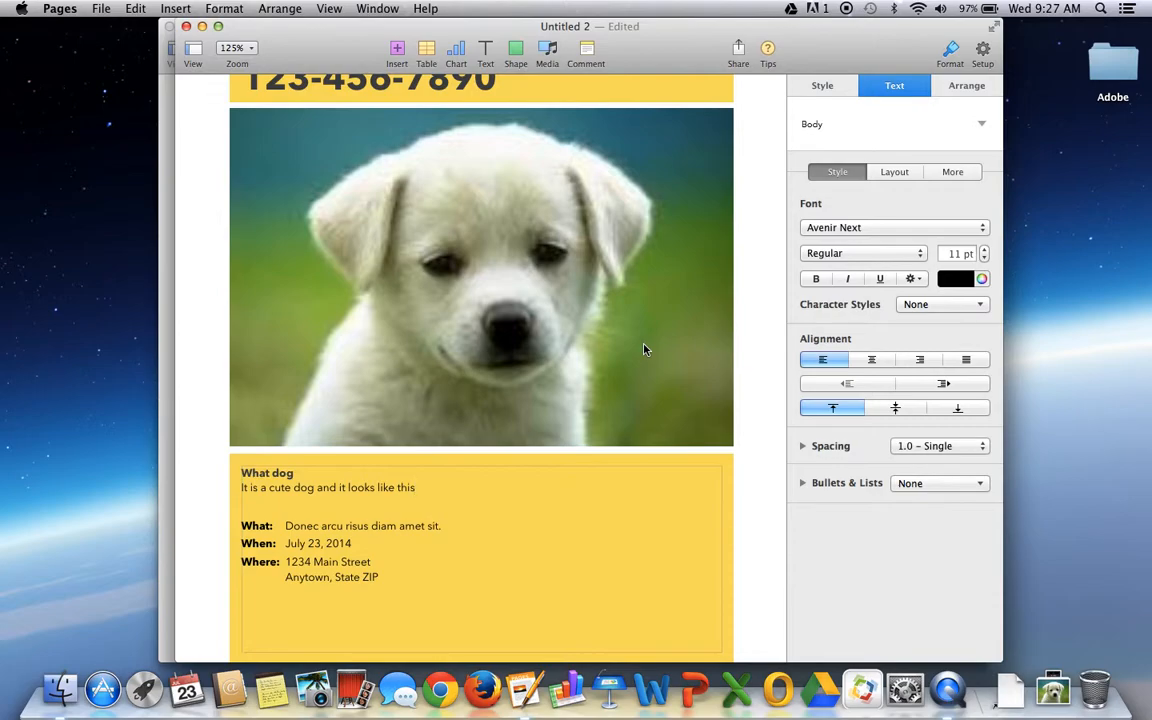
pyautogui.press('super+q')
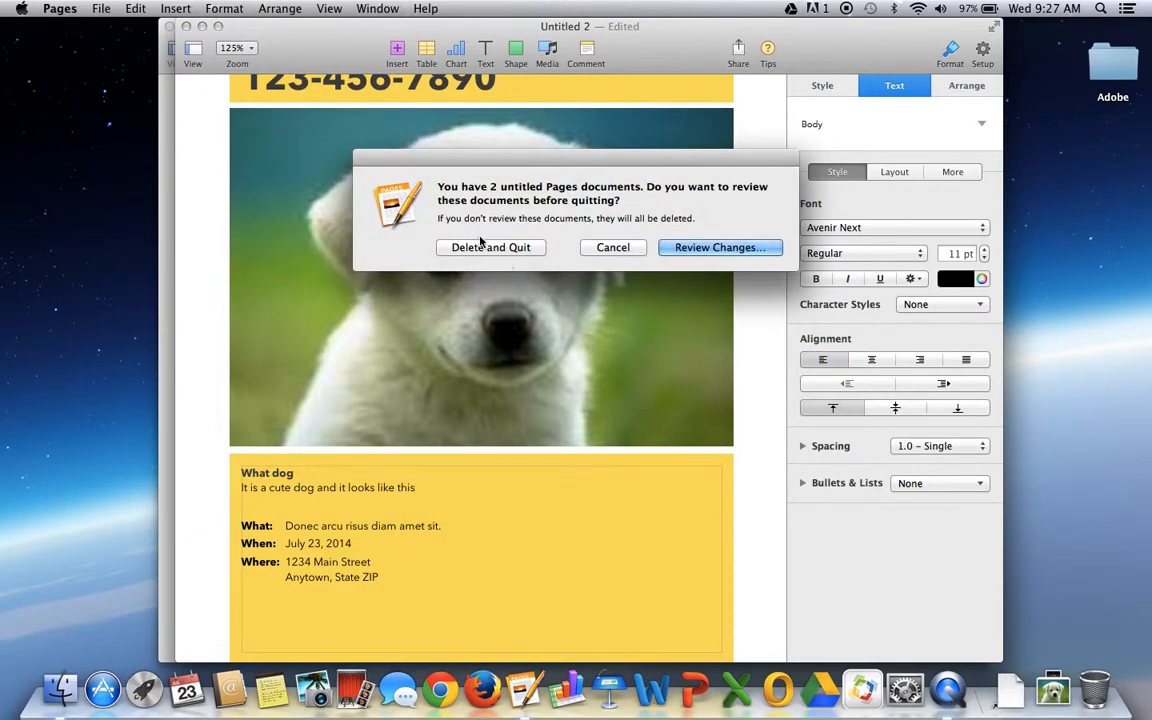
pyautogui.click(640, 248)
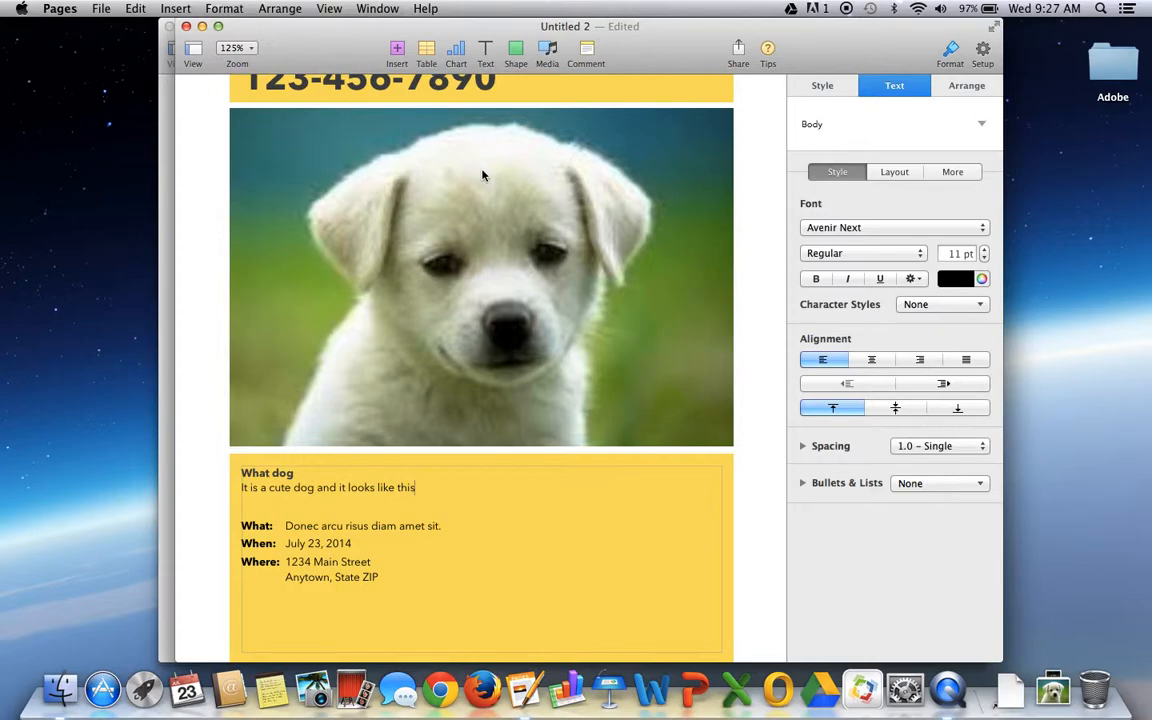
pyautogui.press('super+s')
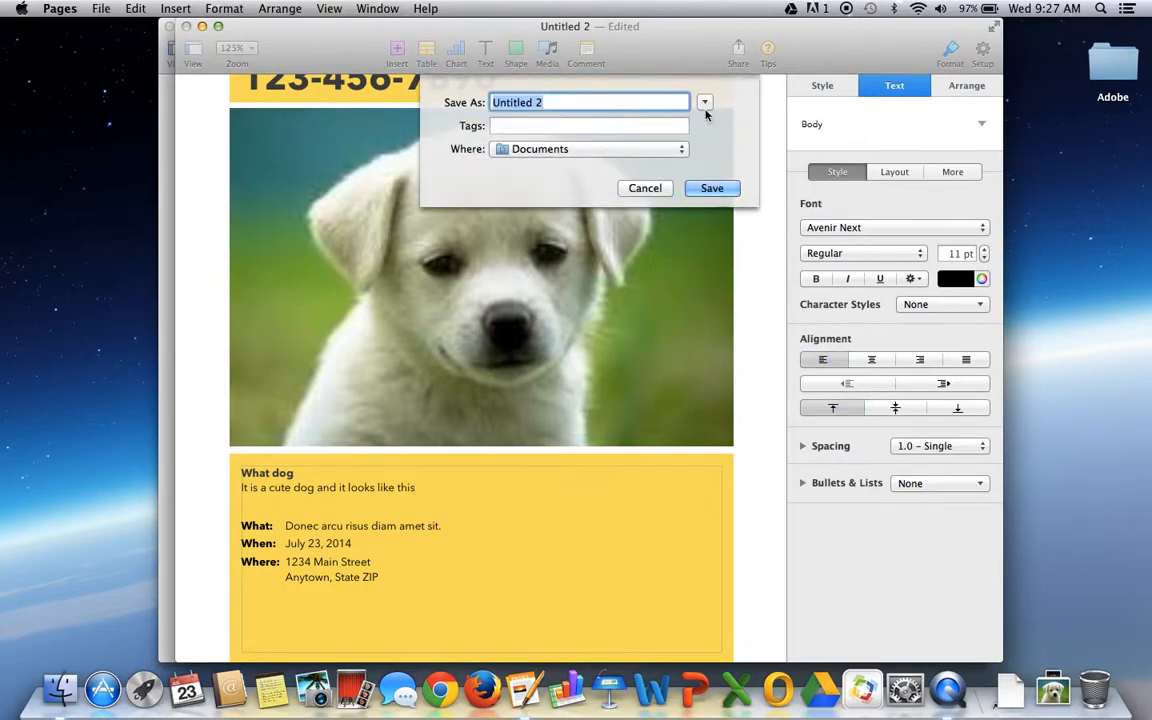
pyautogui.click(704, 102)
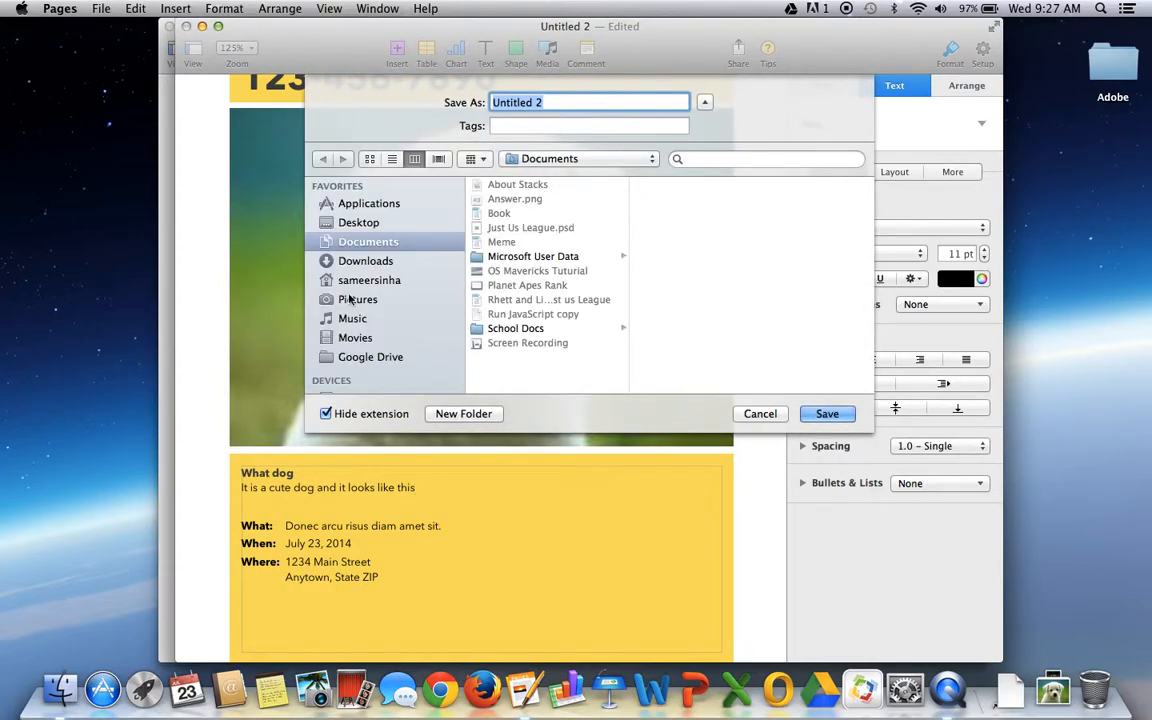
pyautogui.click(358, 222)
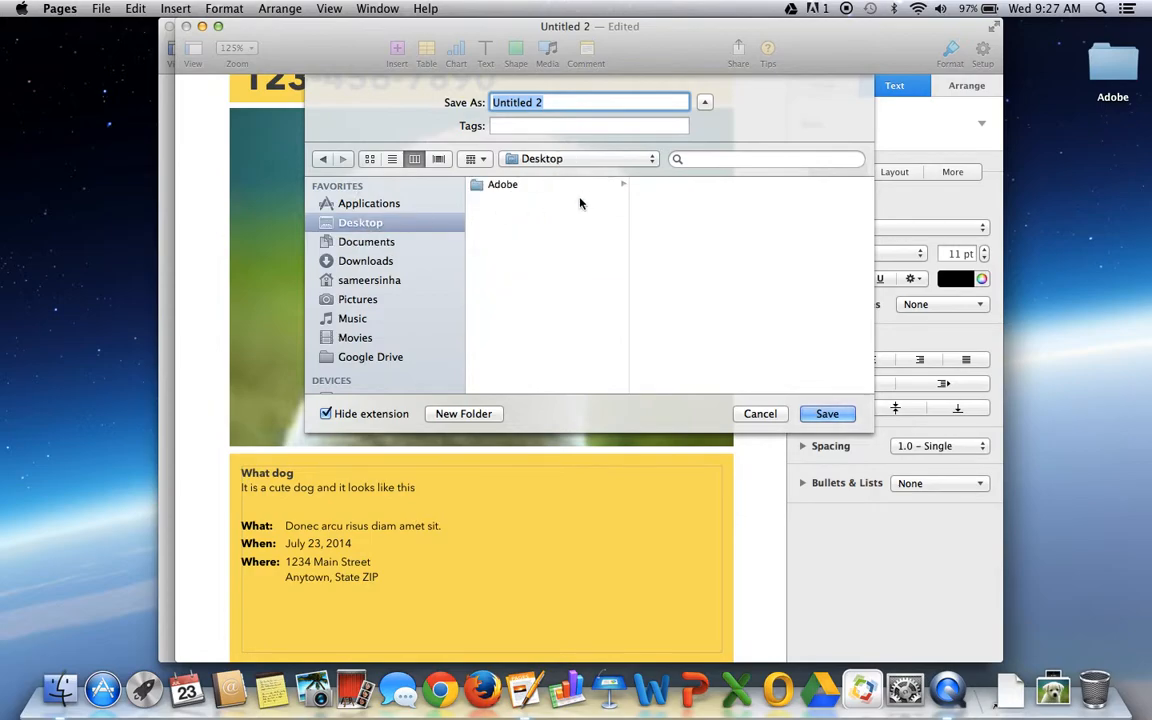
pyautogui.write('Found Dog')
pyautogui.click(750, 413)
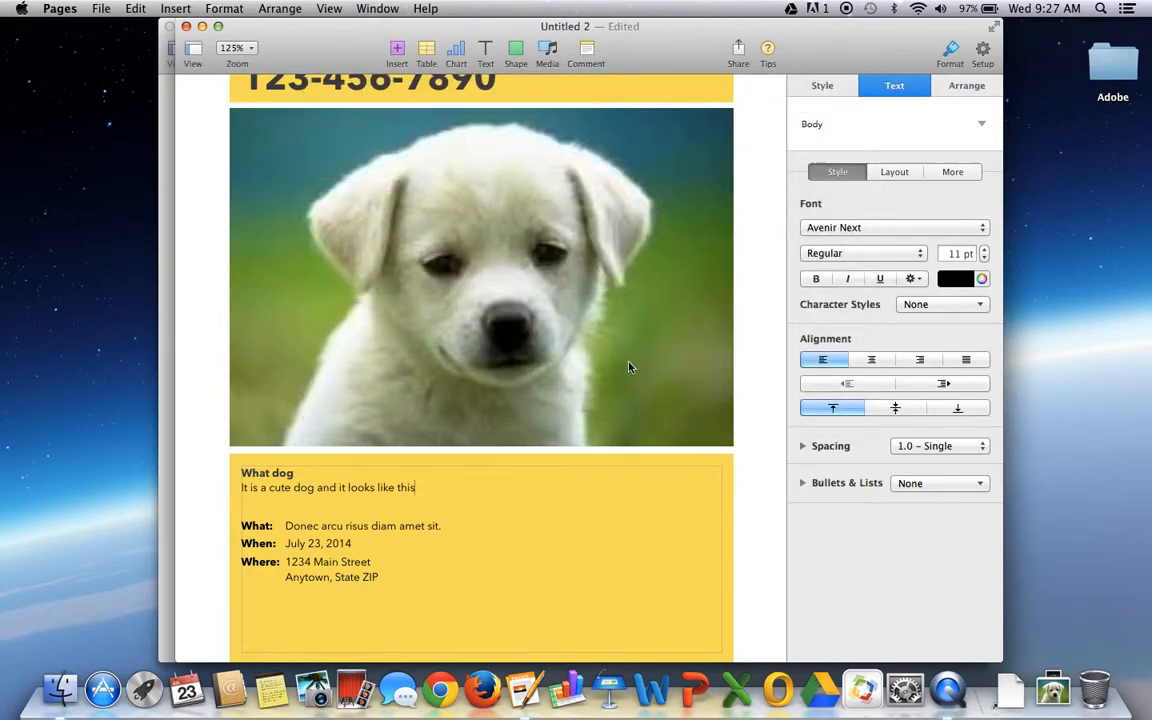
# - Quit Pages, deleting the untitled documents, and create a spreadsheet from the Blank template in Numbers
pyautogui.press('super+q')
pyautogui.click(522, 249)
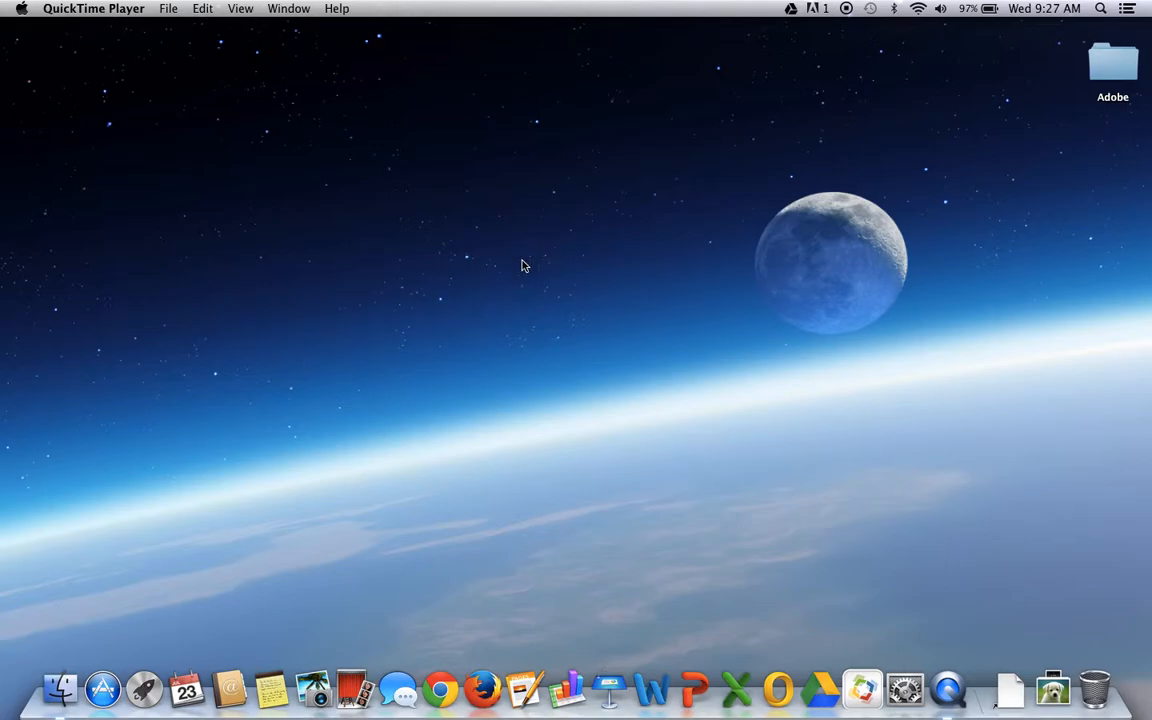
pyautogui.click(572, 680)
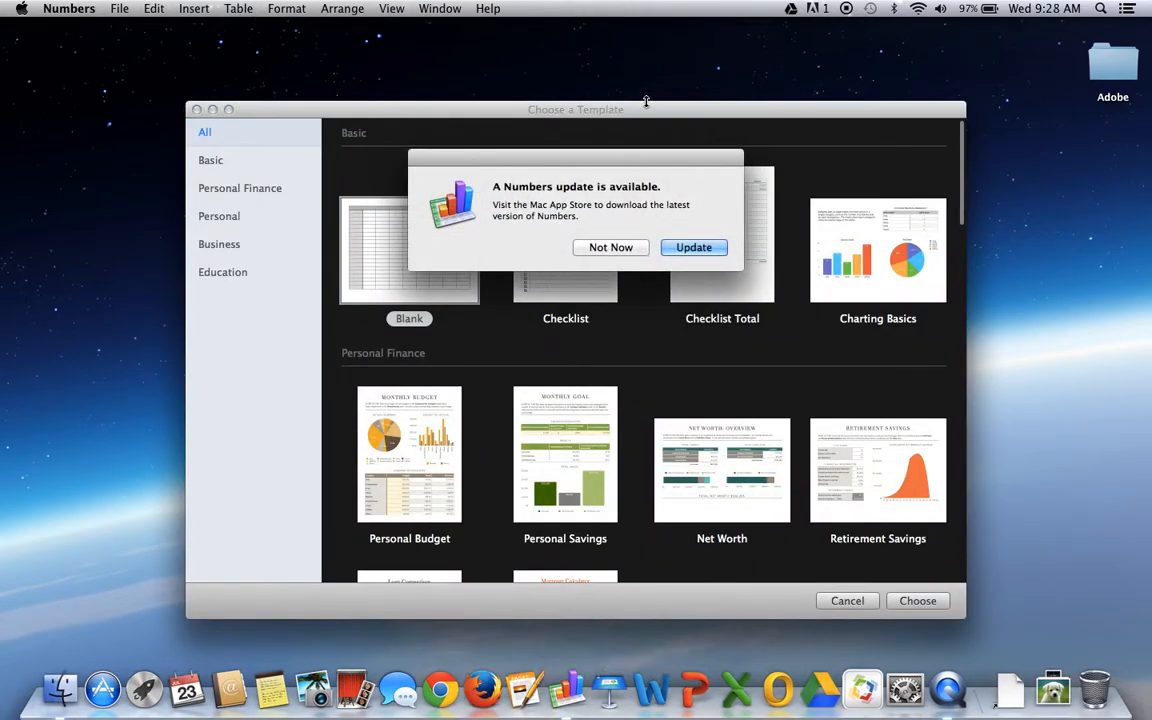
pyautogui.click(610, 247)
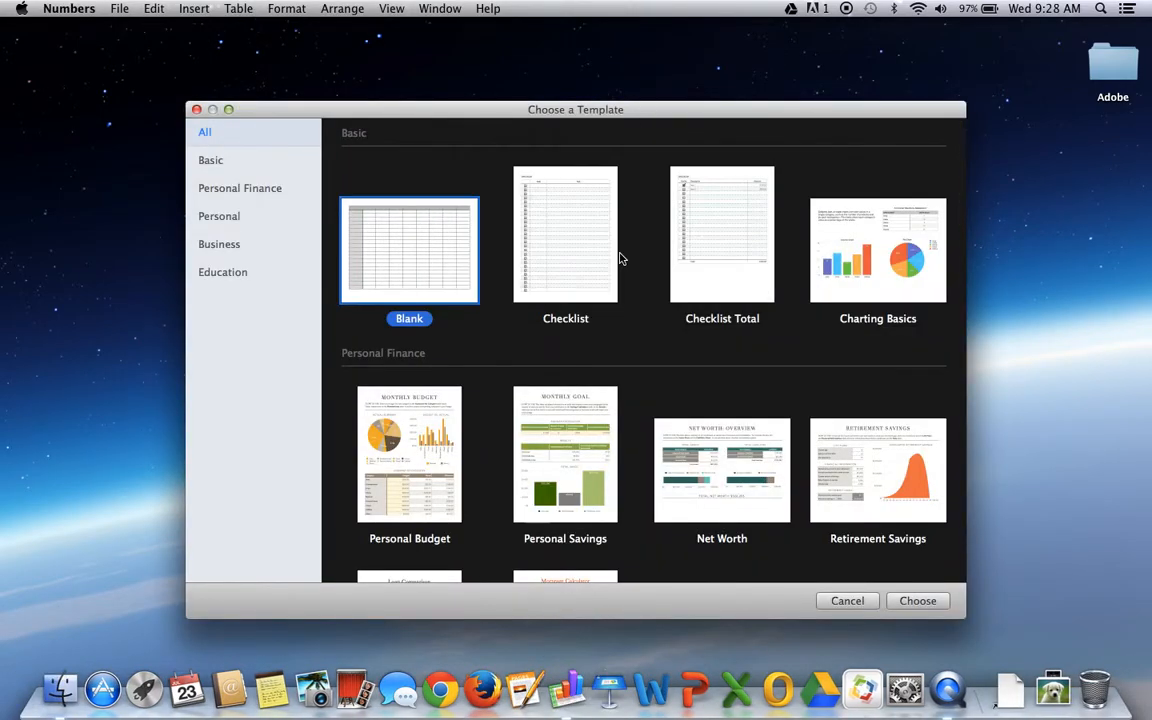
pyautogui.click(905, 598)
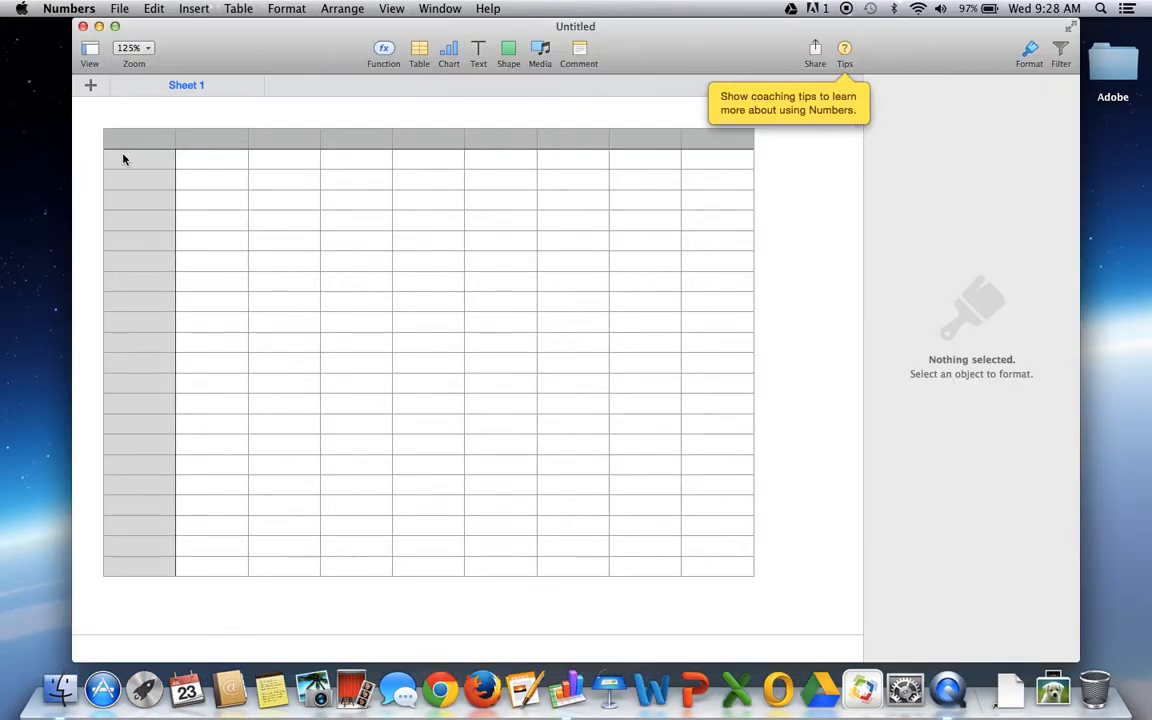
# - Enter the row label "Plant Height" in cell A2 of the table
pyautogui.click(124, 161)
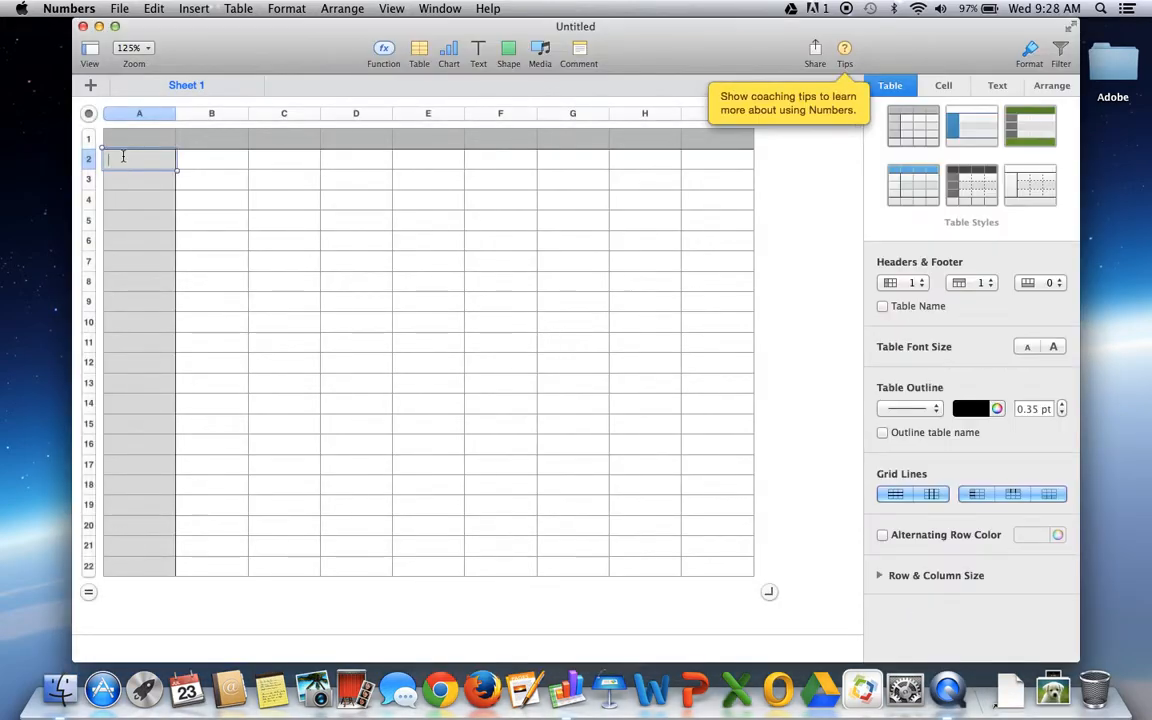
pyautogui.click(200, 143)
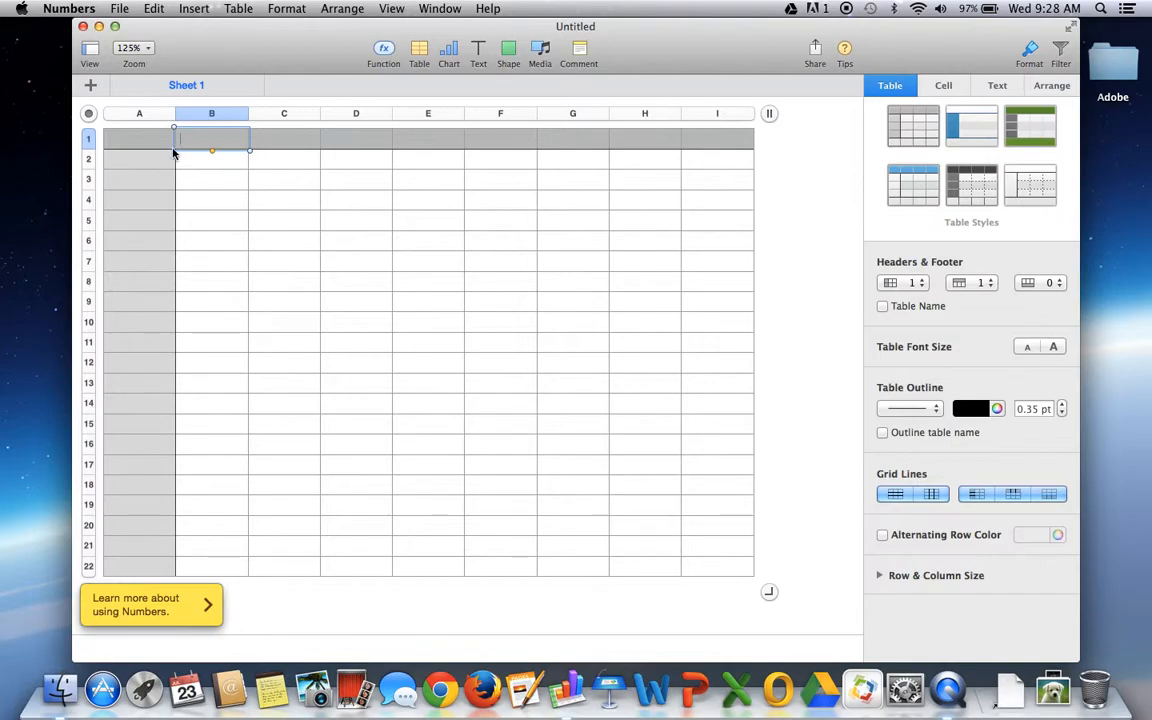
pyautogui.click(134, 158)
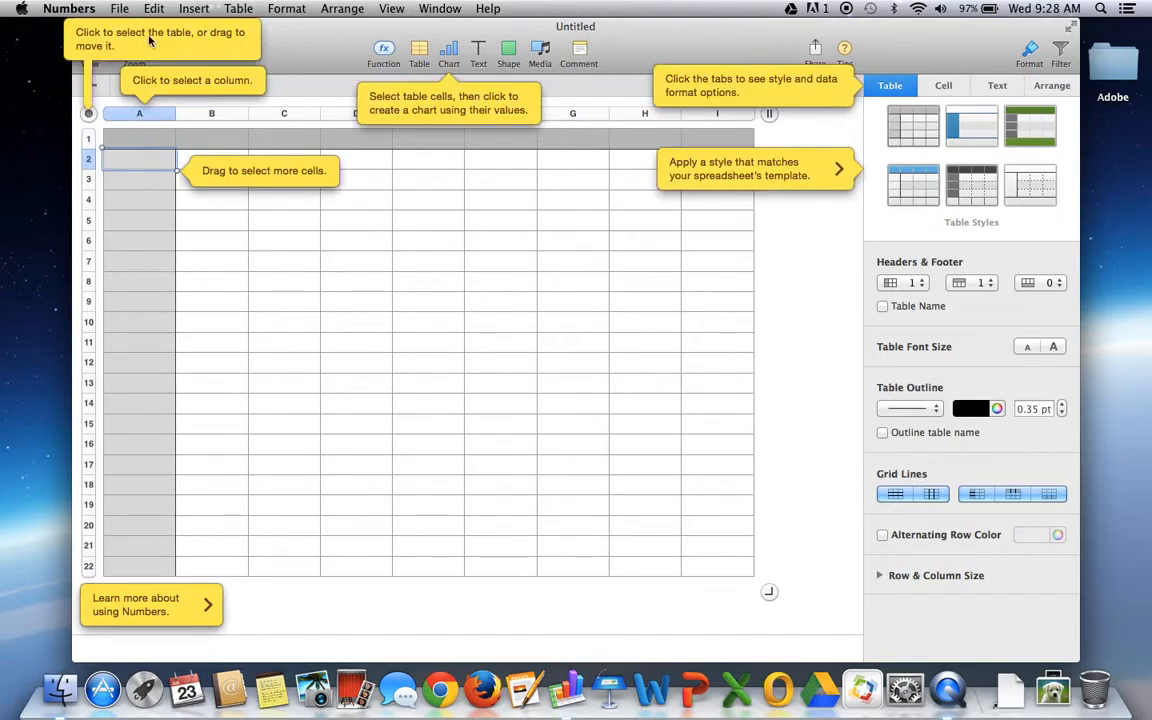
pyautogui.click(157, 167)
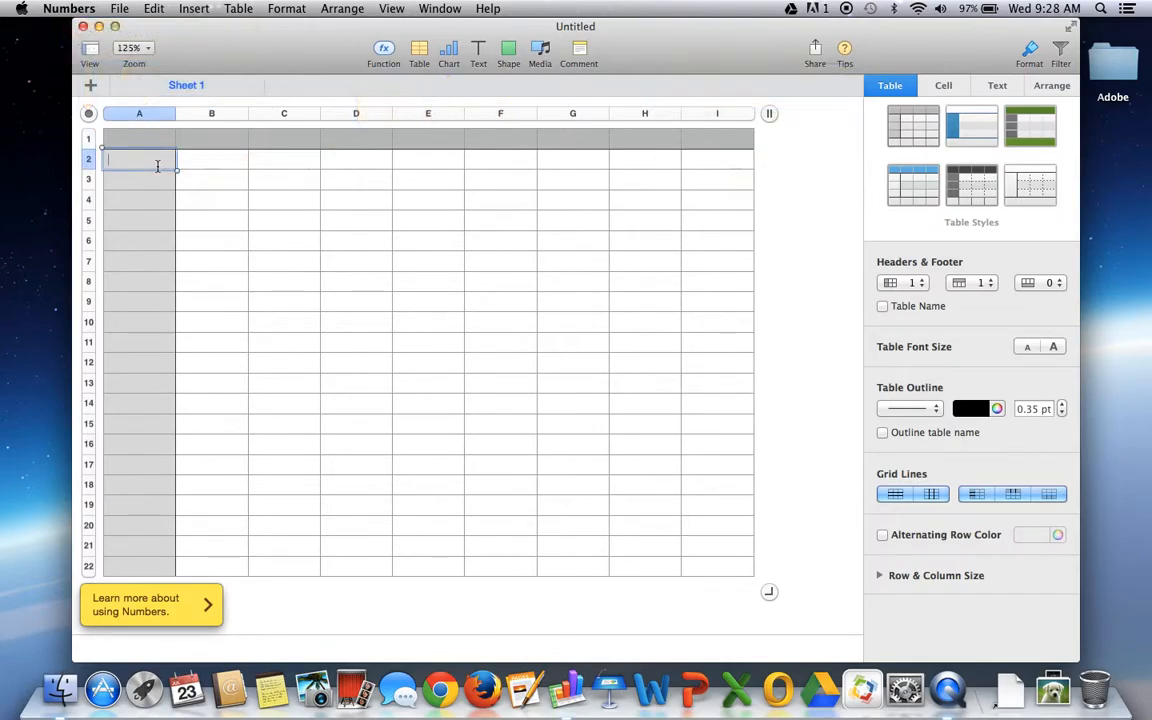
pyautogui.write('Plant Height')
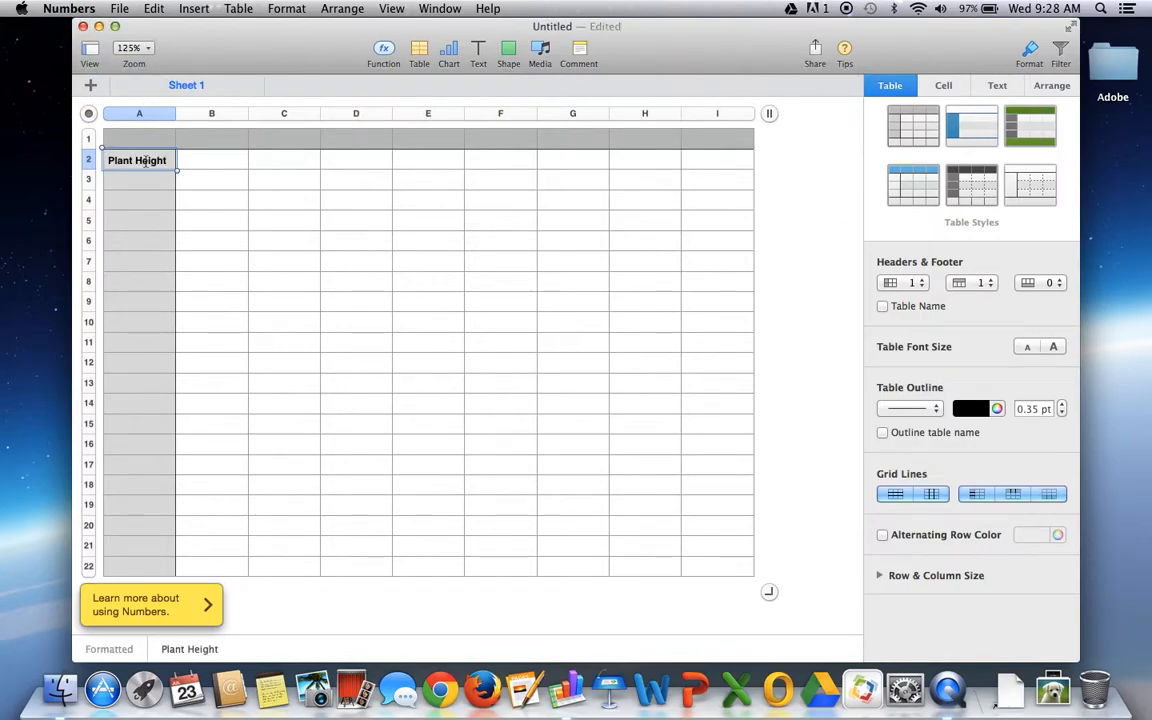
# - Enter the column headers Group 1, Group 2, Group 3 and Group 4 in cells B1 through E1
pyautogui.click(214, 141)
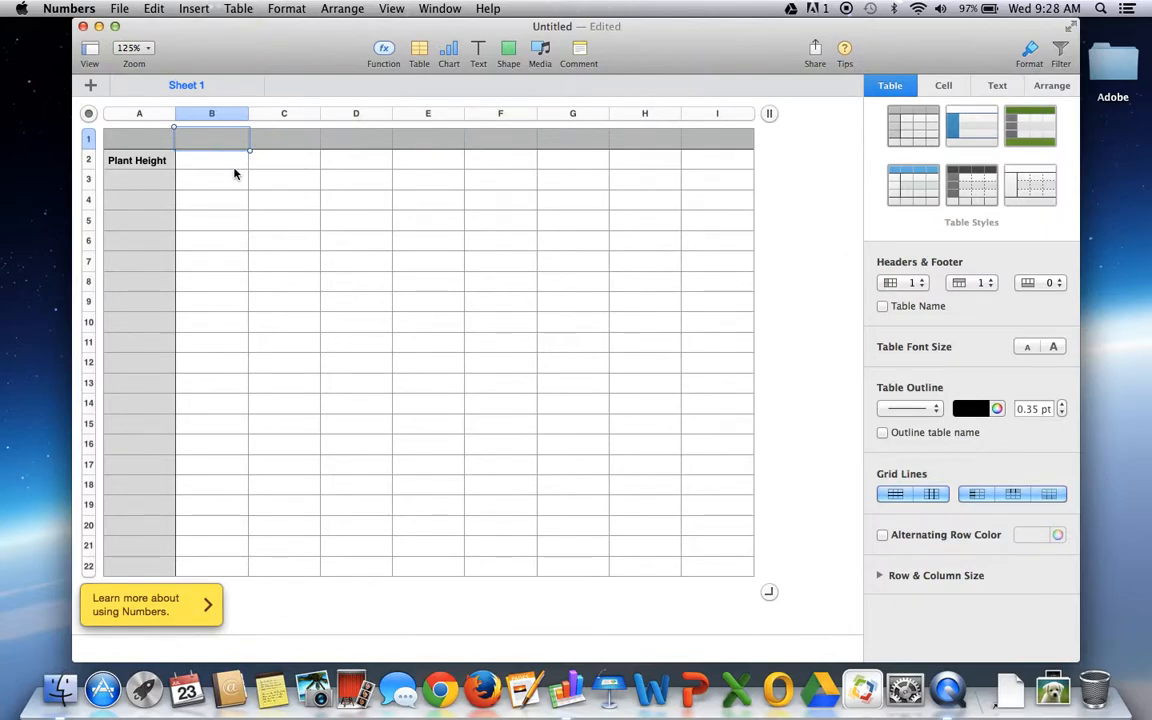
pyautogui.write('Group 1')
pyautogui.press('Tab')
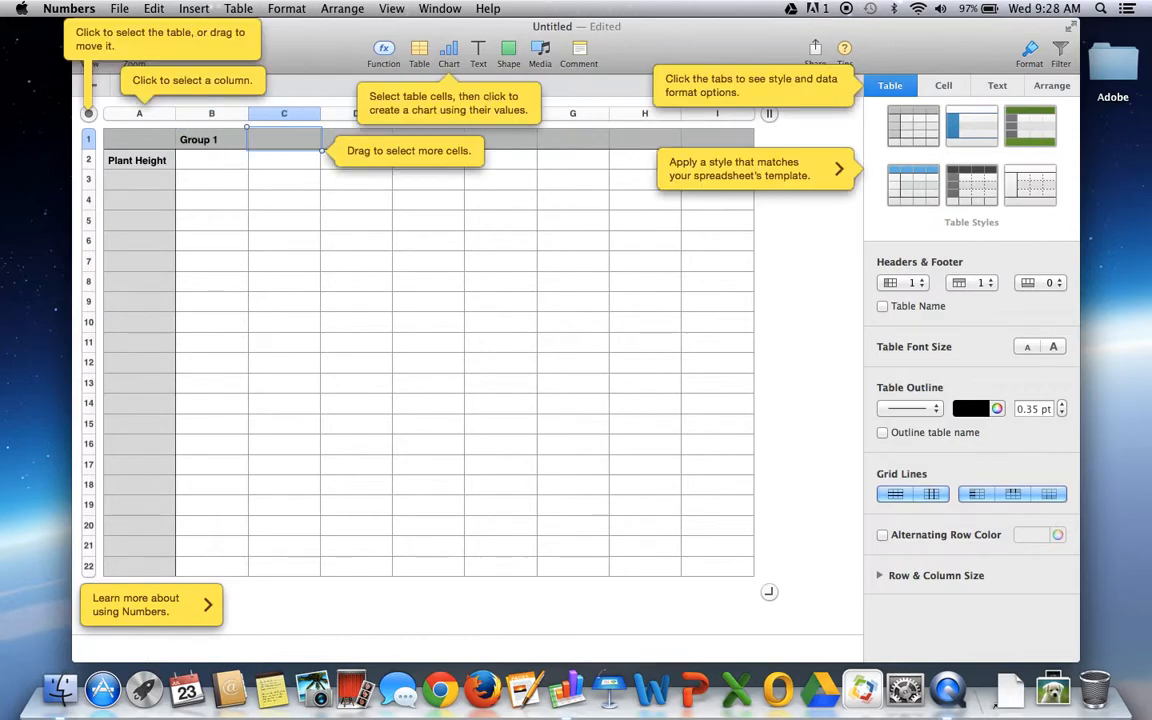
pyautogui.click(268, 137)
pyautogui.write('Group 2')
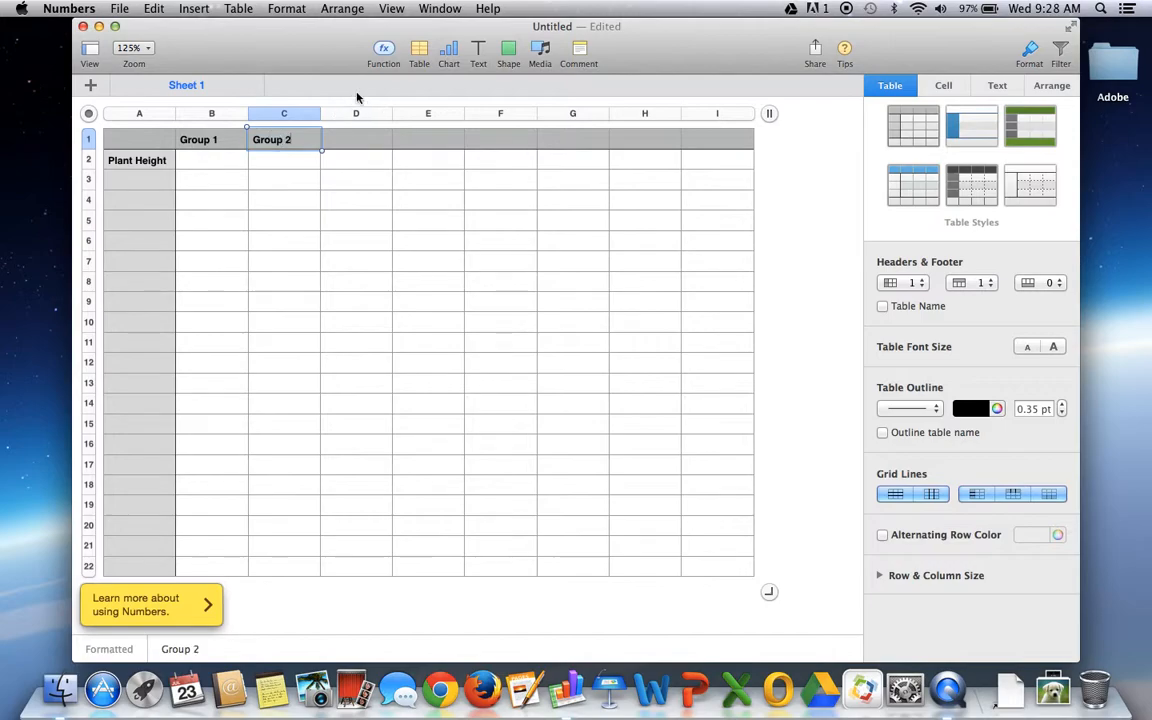
pyautogui.click(358, 139)
pyautogui.write('Gr')
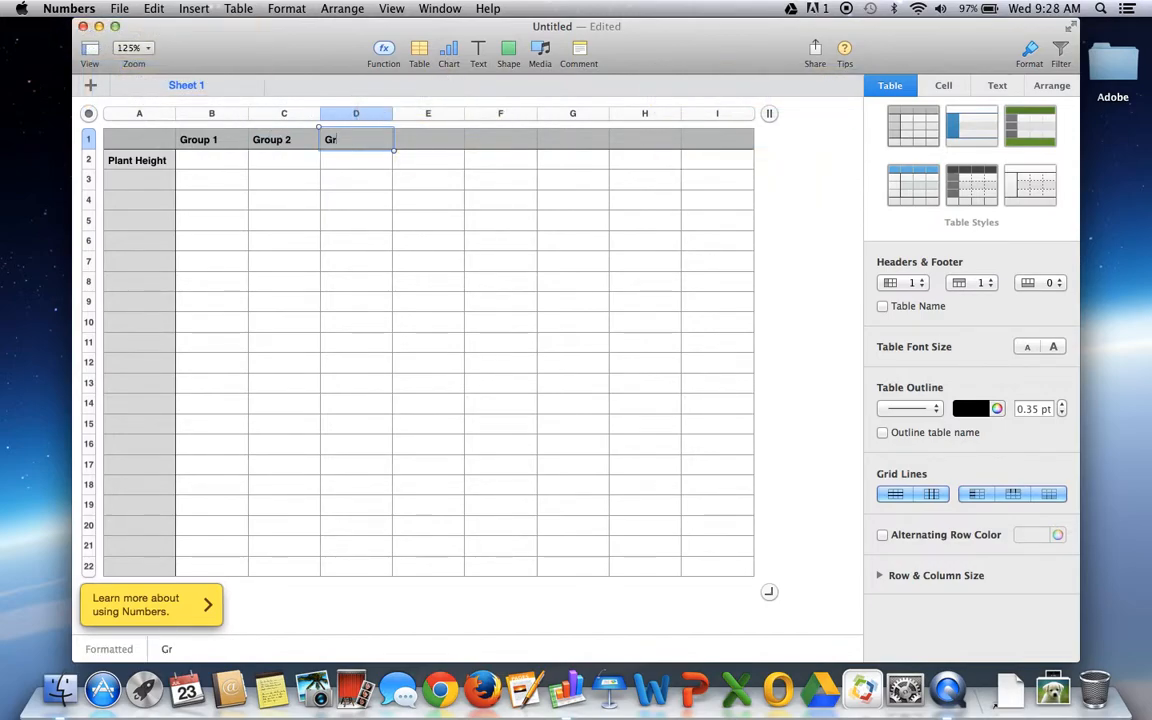
pyautogui.write('oup 3')
pyautogui.click(403, 134)
pyautogui.write('Group 4')
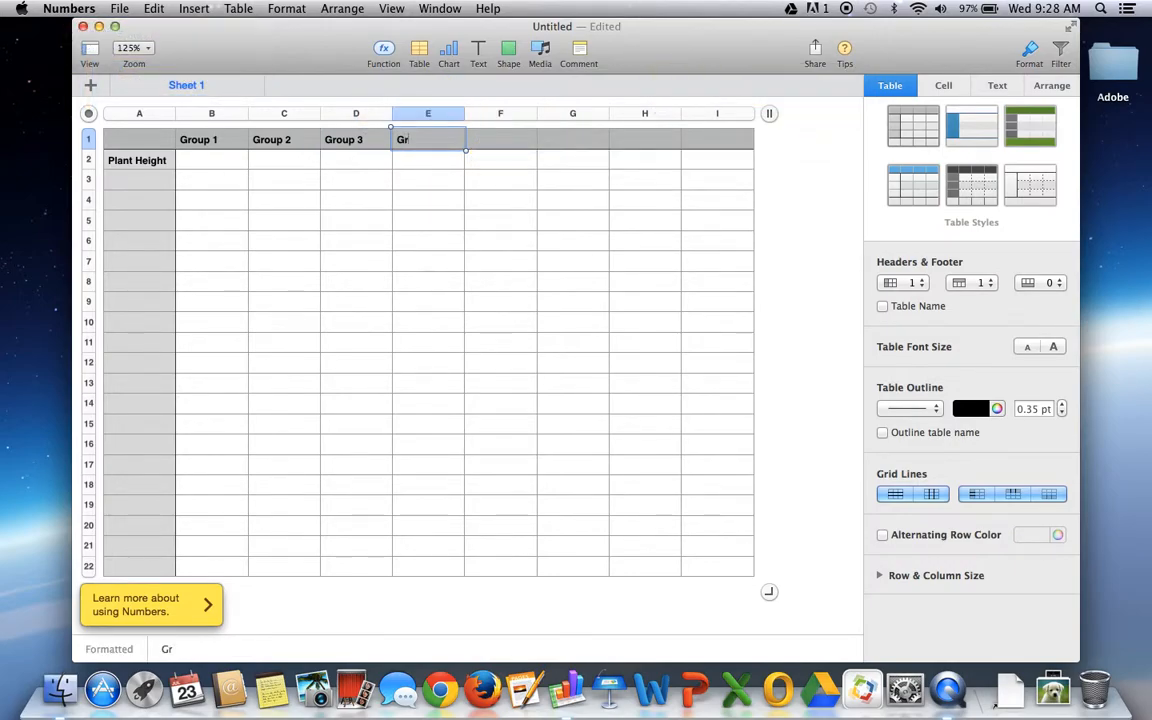
# - Enter the plant heights 5.4, 5.3 and 16.4 for Groups 1 to 3 in cells B2 through D2
pyautogui.doubleClick(201, 161)
pyautogui.write('5.4')
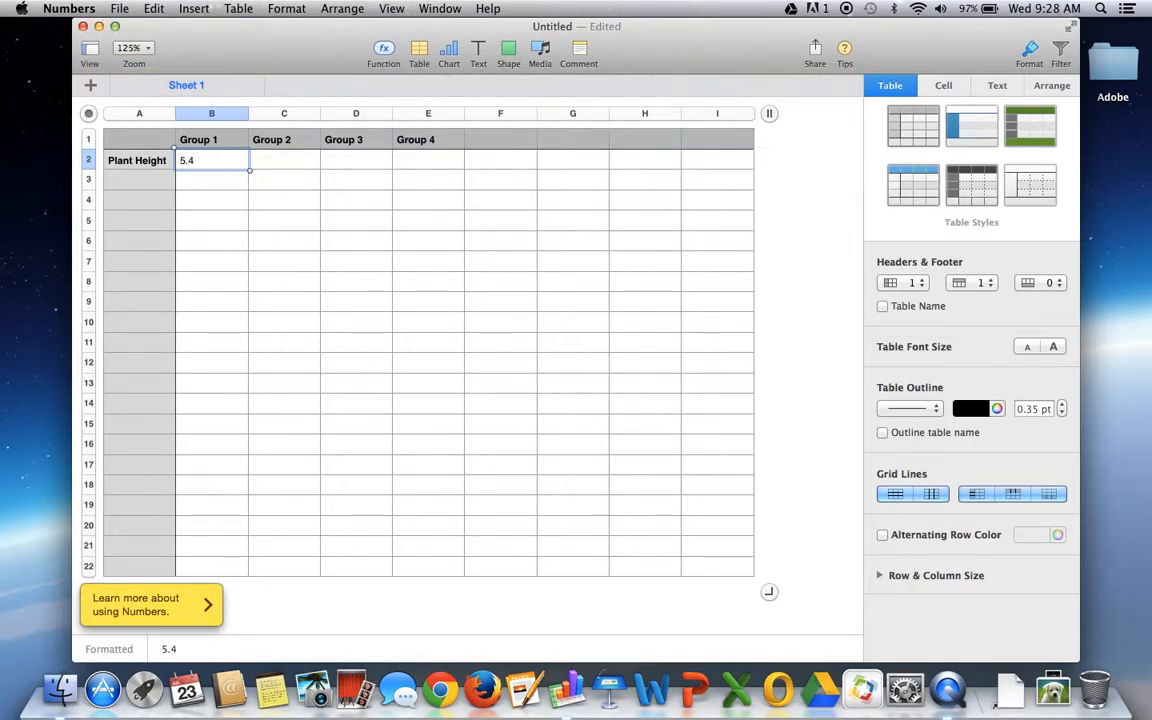
pyautogui.press('Tab')
pyautogui.write('5.3')
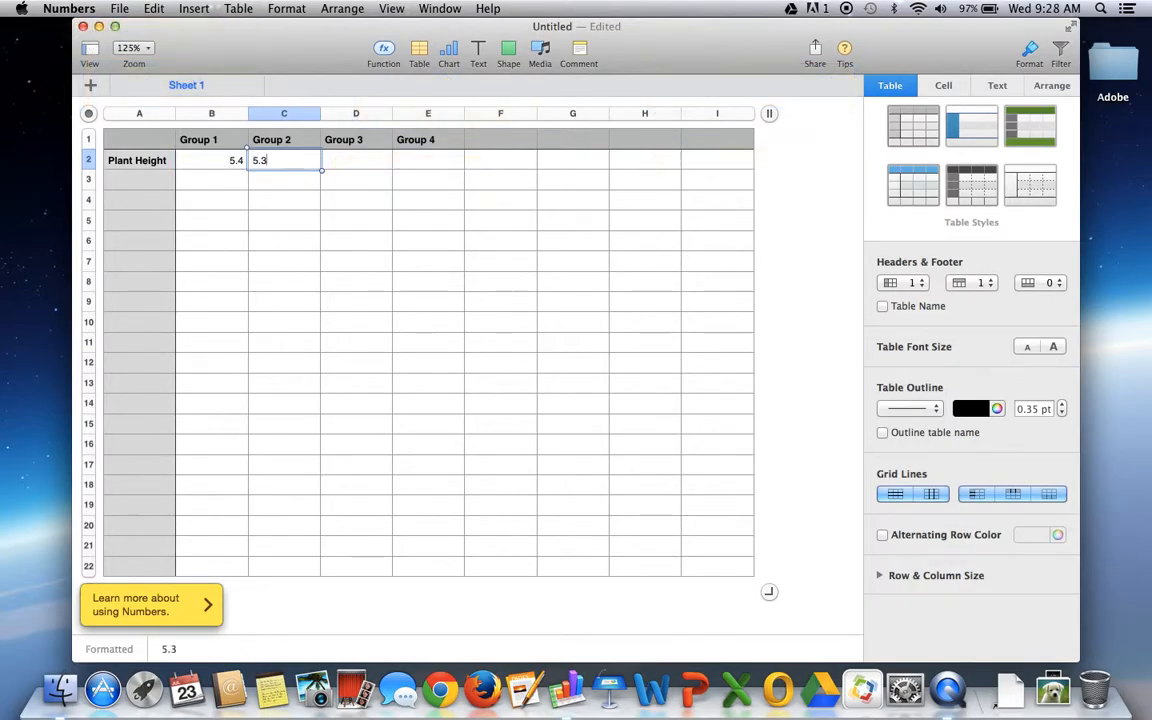
pyautogui.press('Tab')
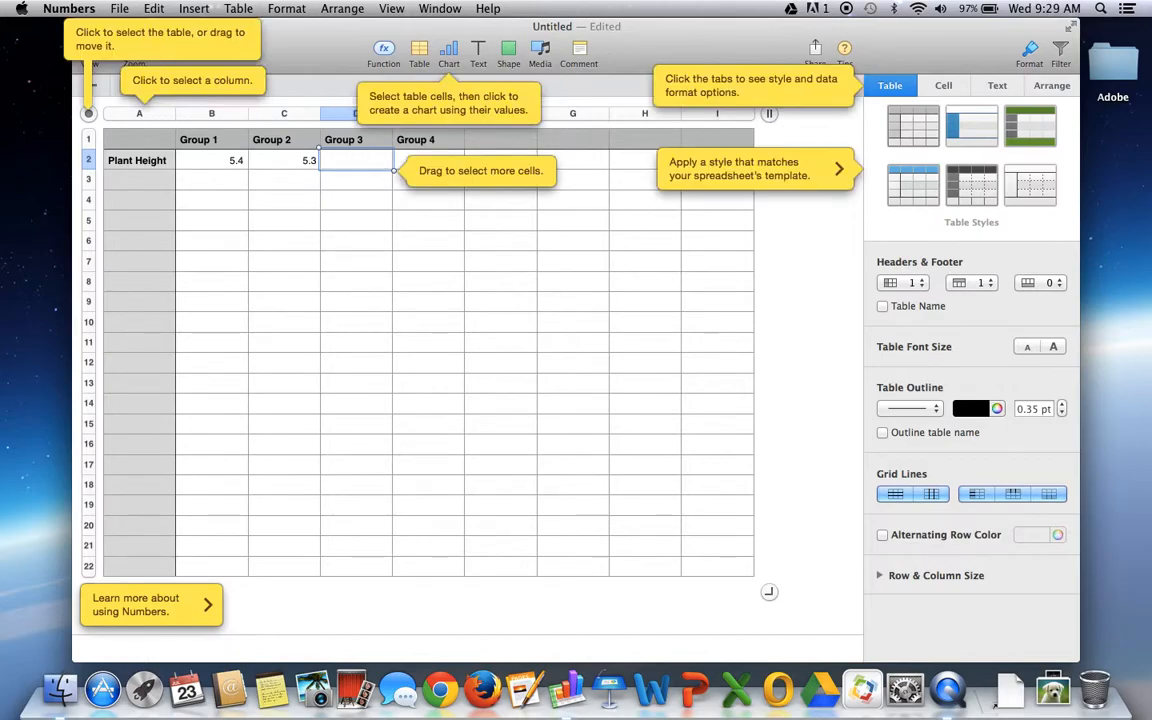
pyautogui.write('1')
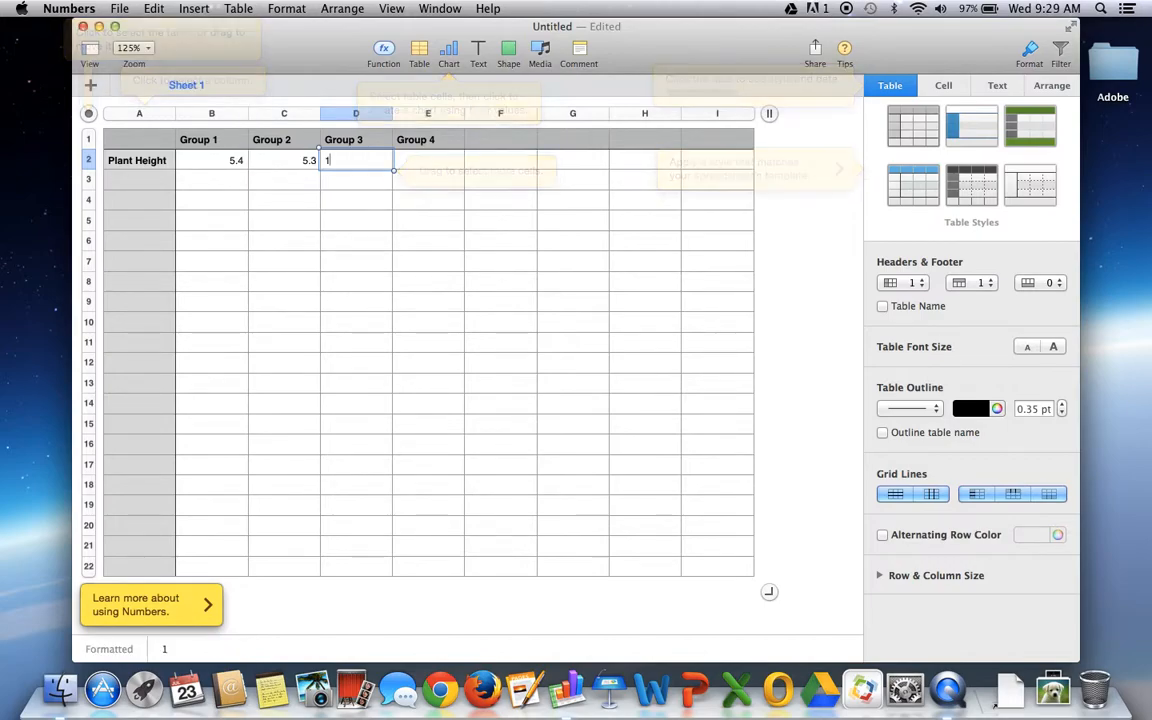
pyautogui.write('6.4')
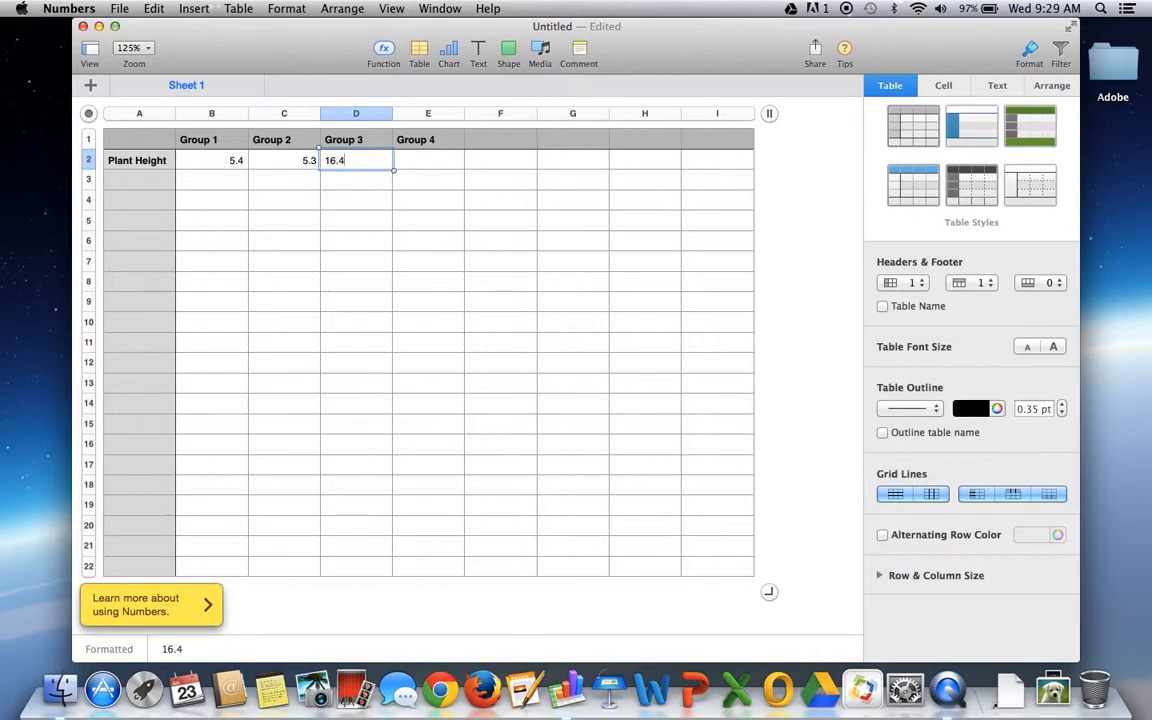
pyautogui.press('Tab')
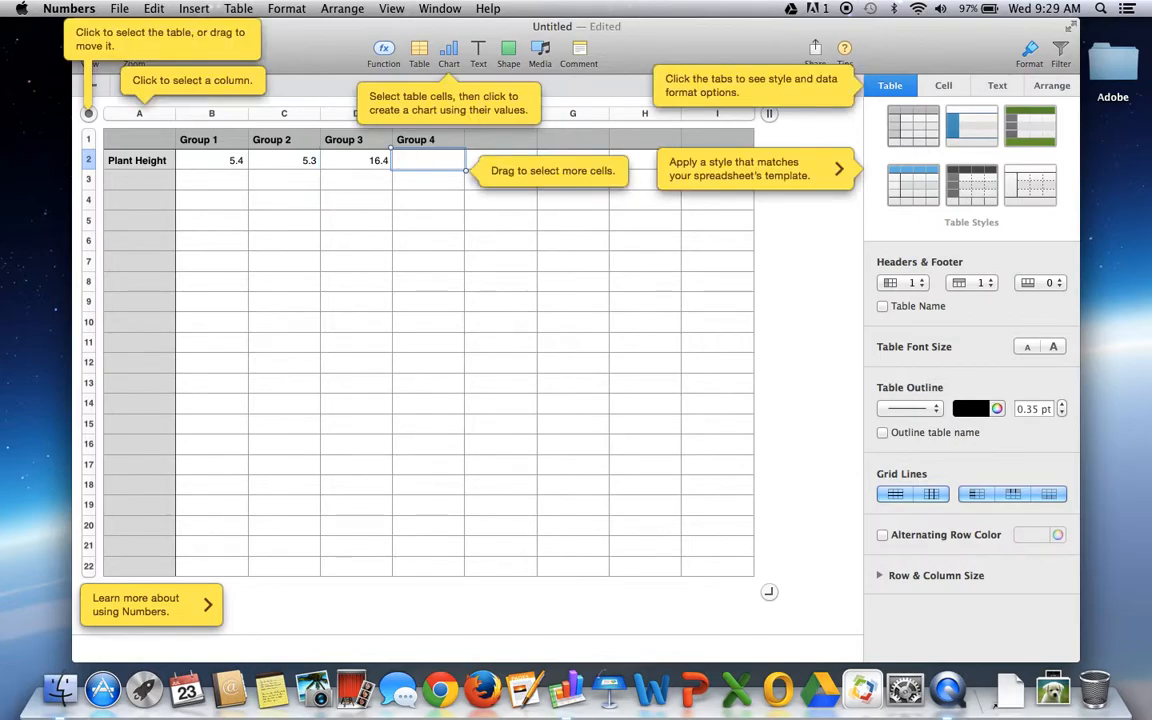
# - Change the row label in cell A2 to "Before" and enter 12.6 for Group 4 in cell E2
pyautogui.click(119, 158)
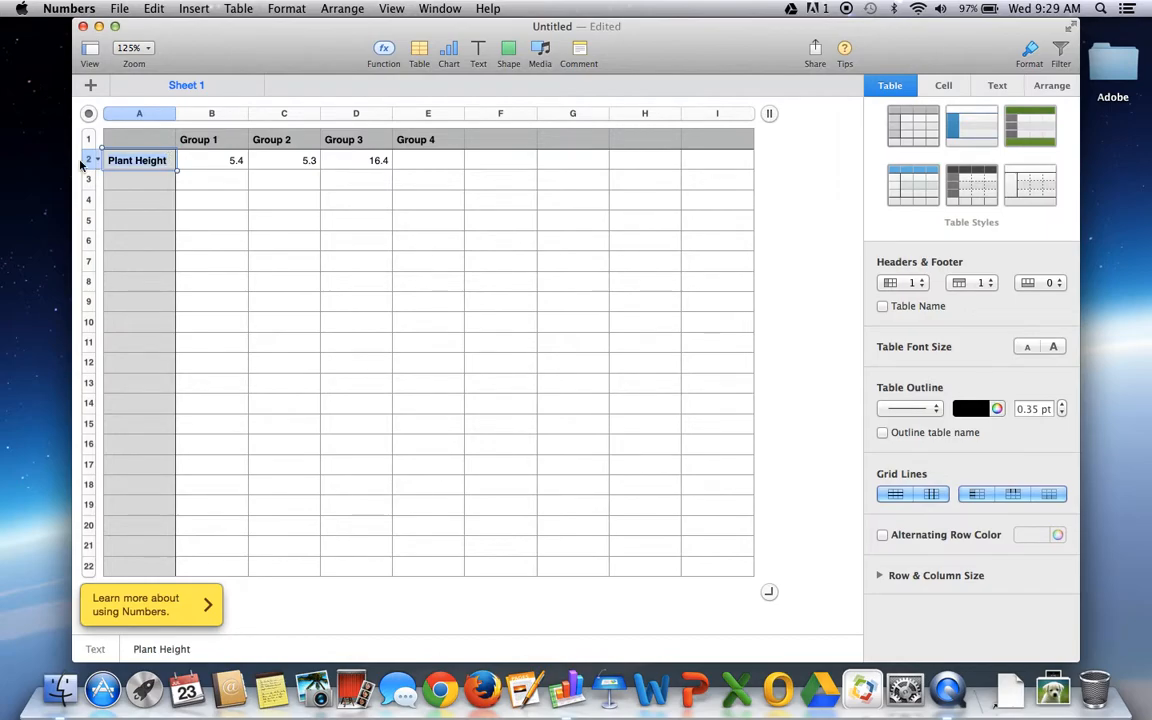
pyautogui.write('Before')
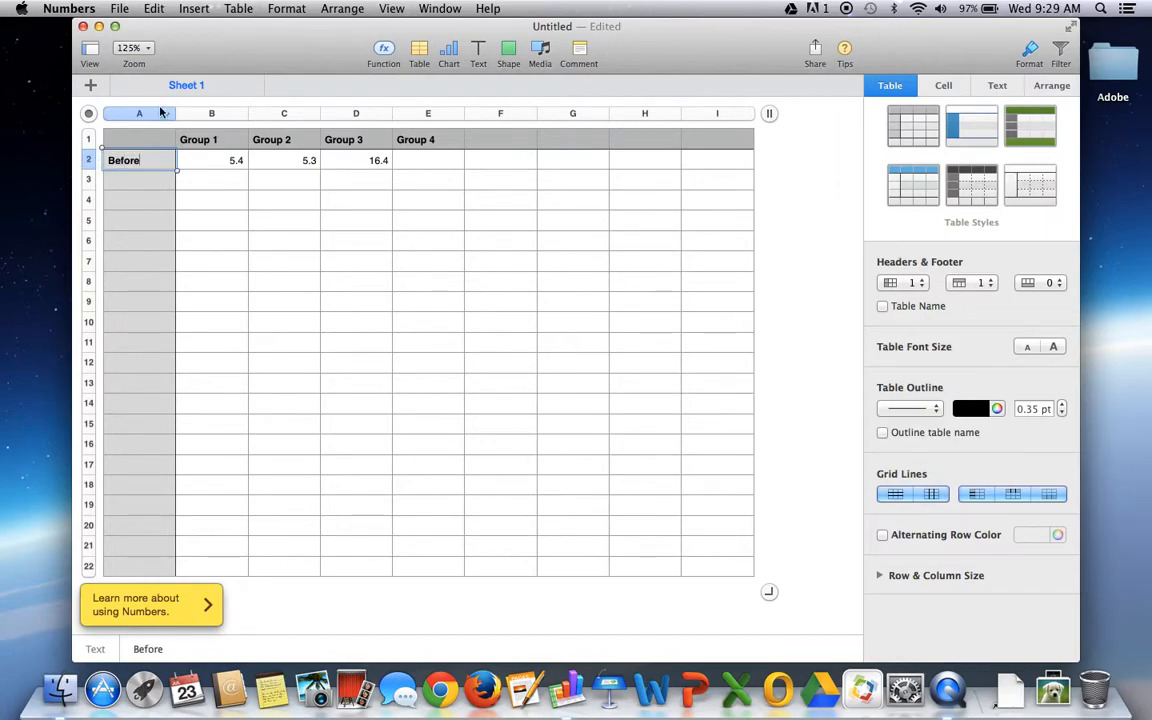
pyautogui.click(419, 162)
pyautogui.click(419, 162)
pyautogui.write('12.6')
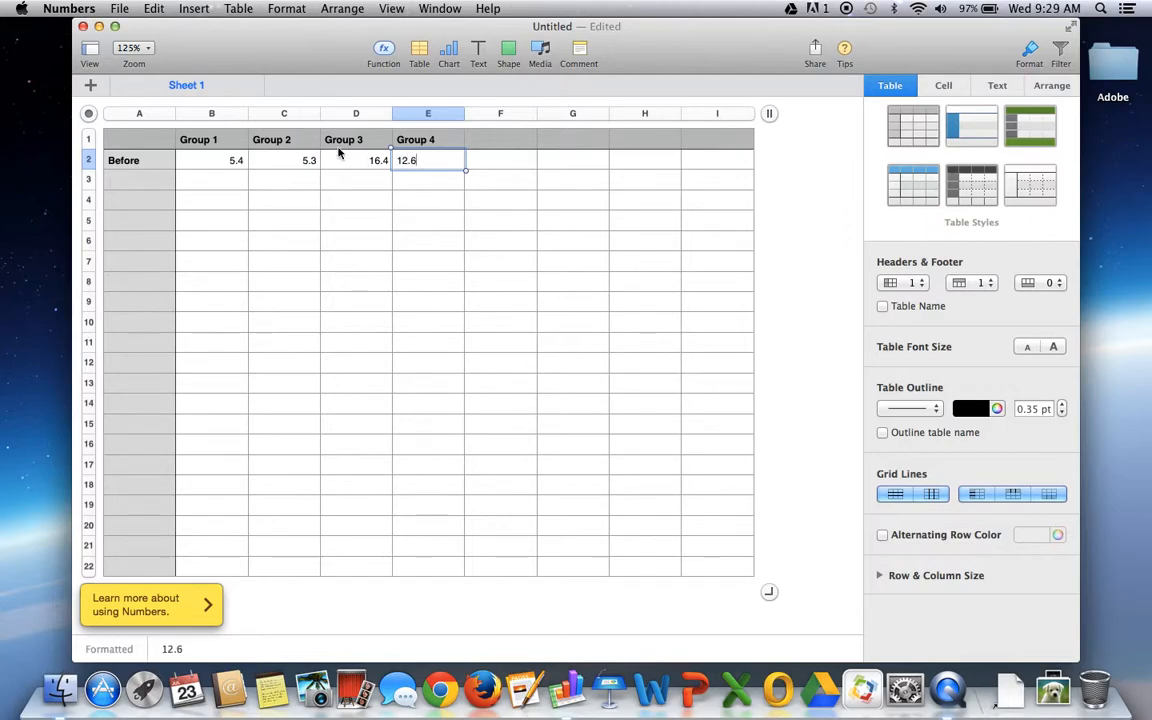
# - Add an "After" row in row 3 with the values 7.5, 8.6, 4.5 and 6.3 for Groups 1 to 4
pyautogui.doubleClick(135, 177)
pyautogui.write('After')
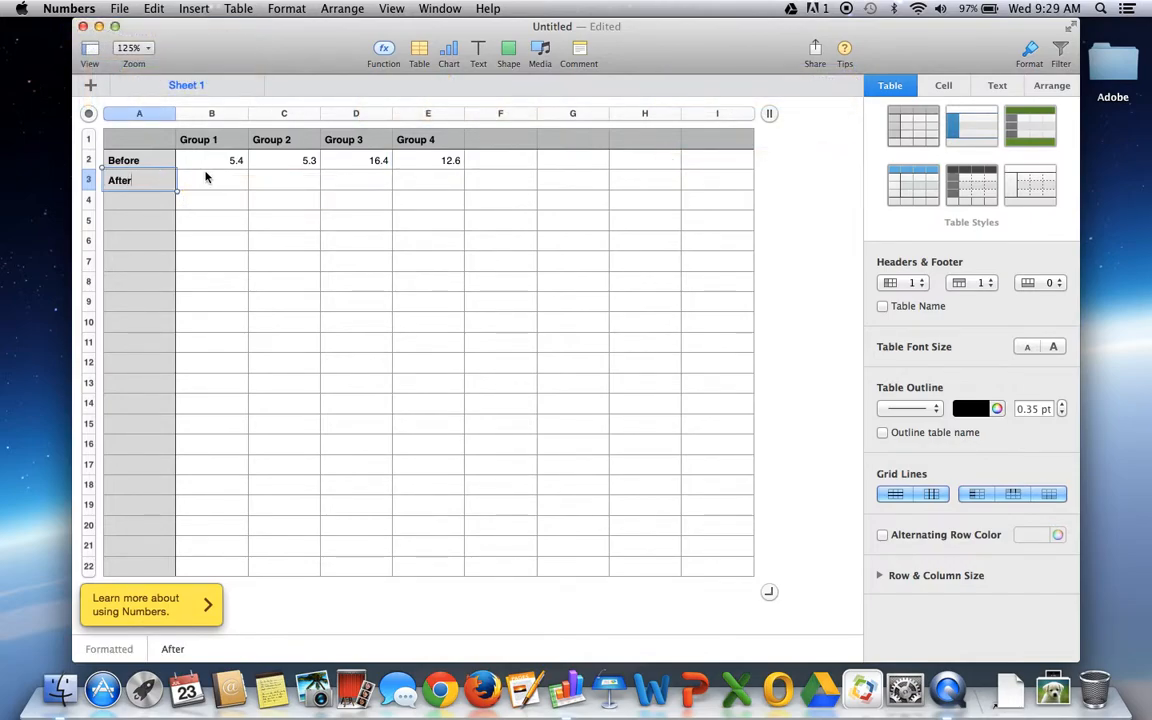
pyautogui.doubleClick(205, 176)
pyautogui.write('7.5')
pyautogui.press('Tab')
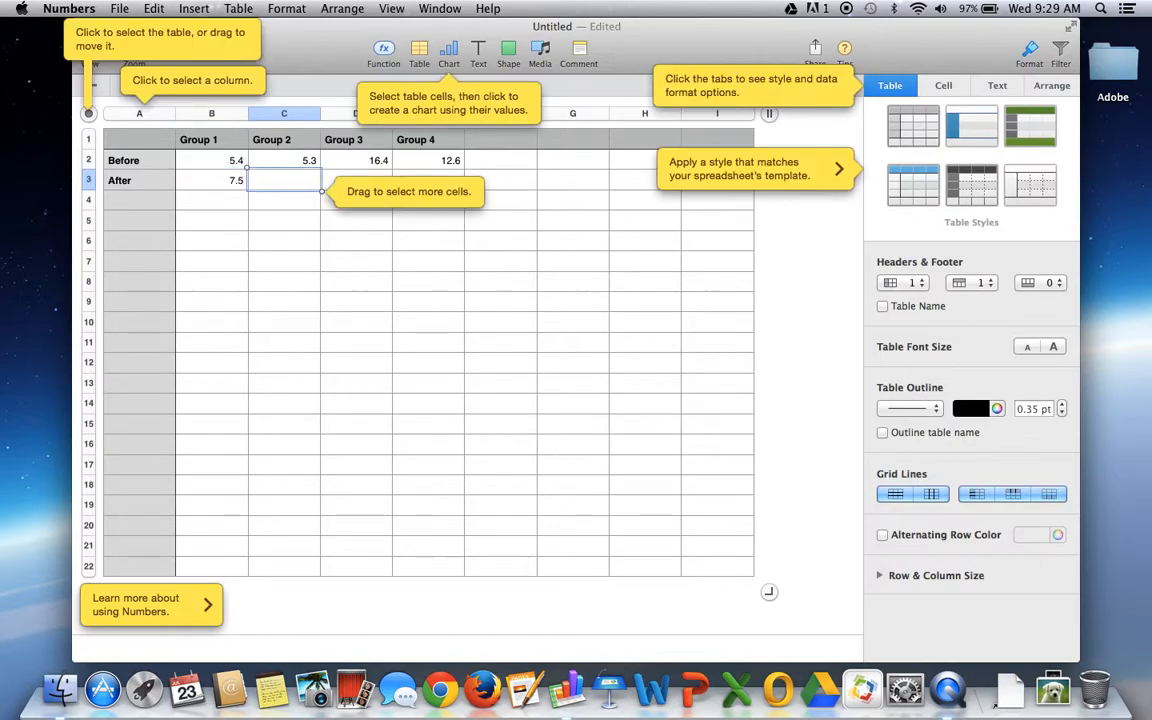
pyautogui.write('8.6')
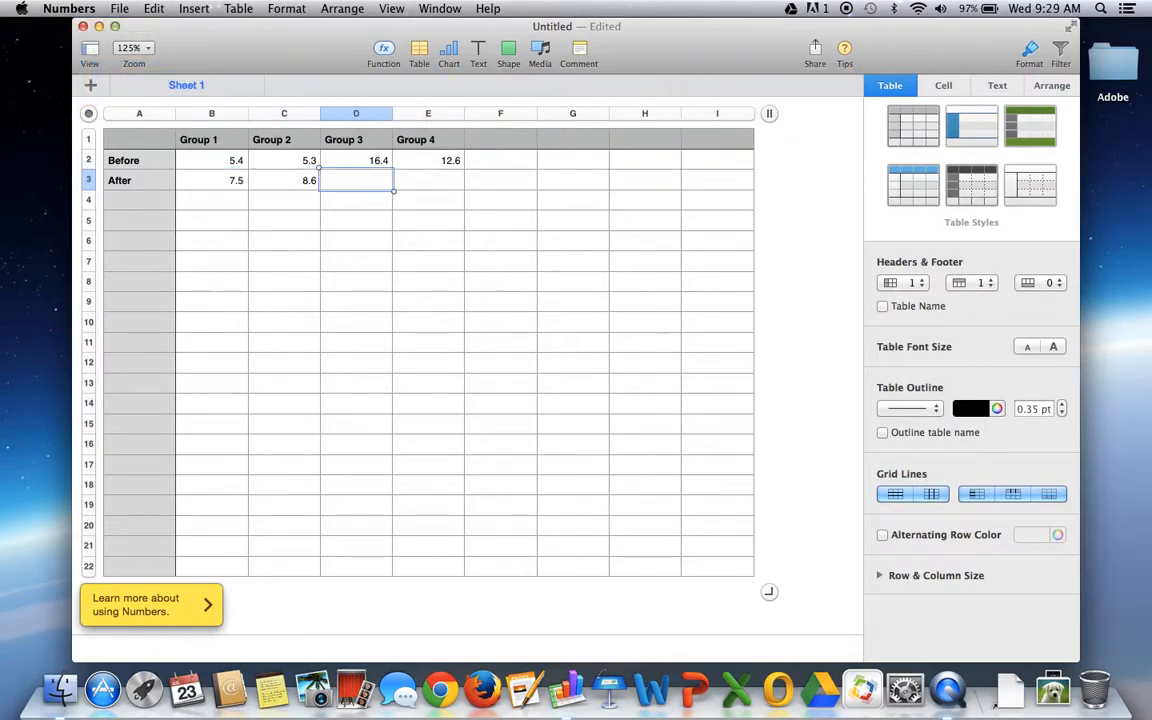
pyautogui.press('Tab')
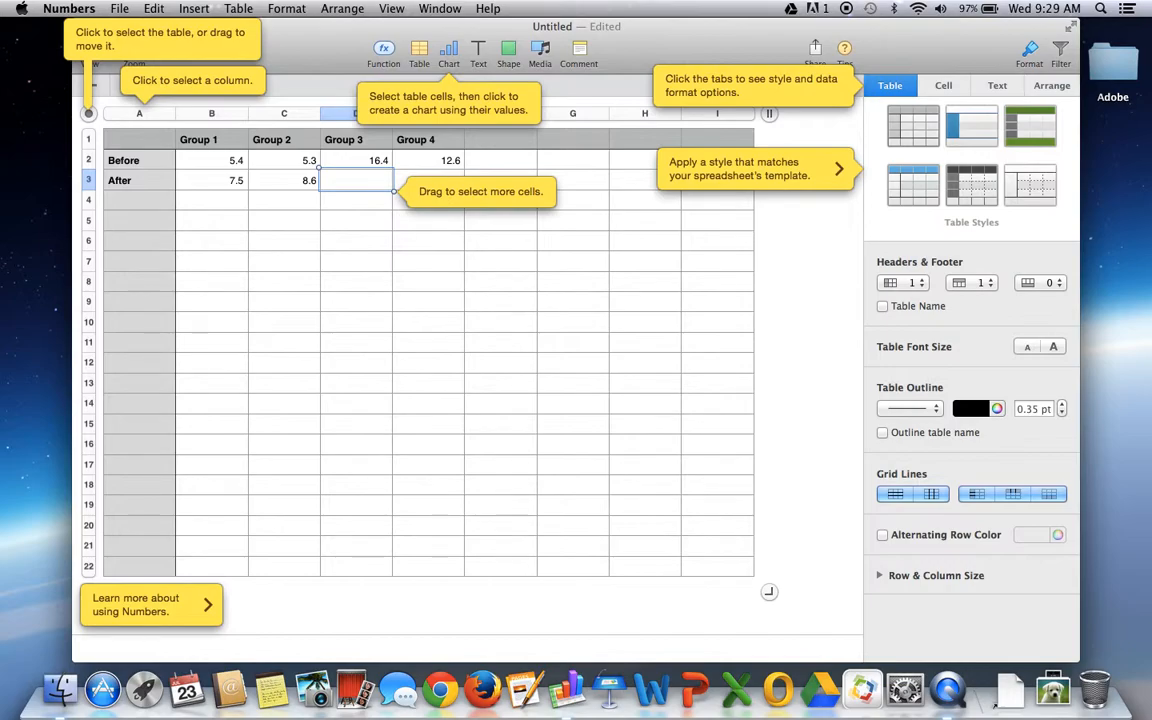
pyautogui.write('4.')
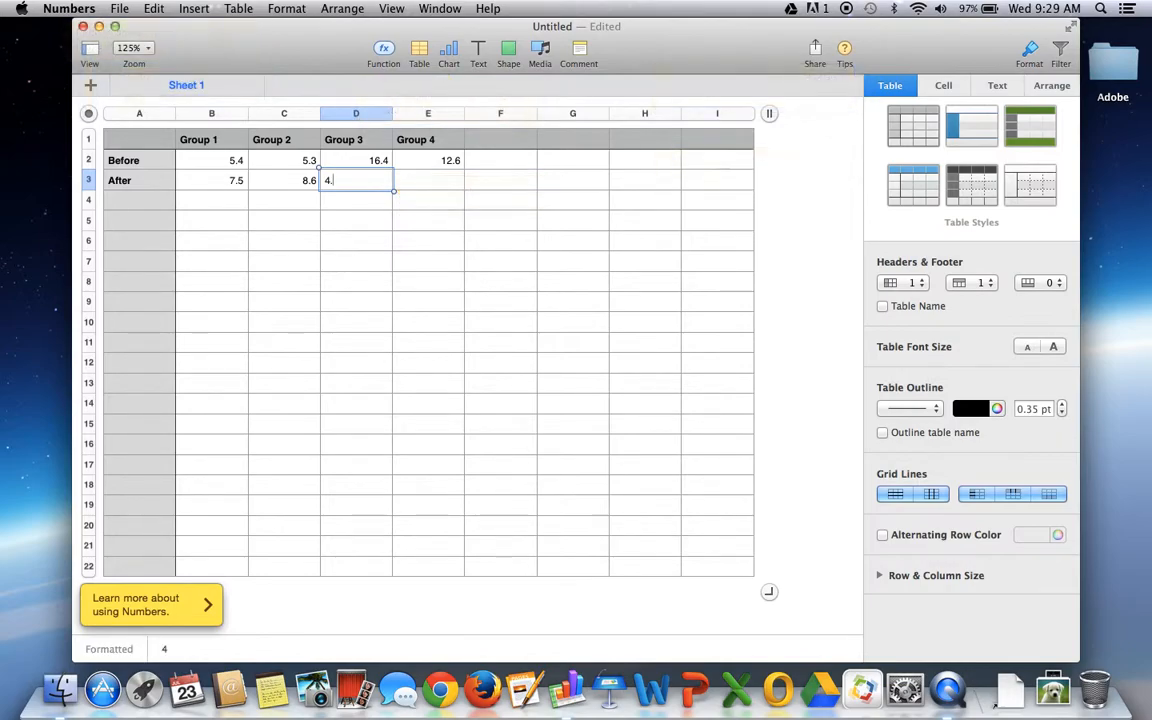
pyautogui.write('5')
pyautogui.press('Tab')
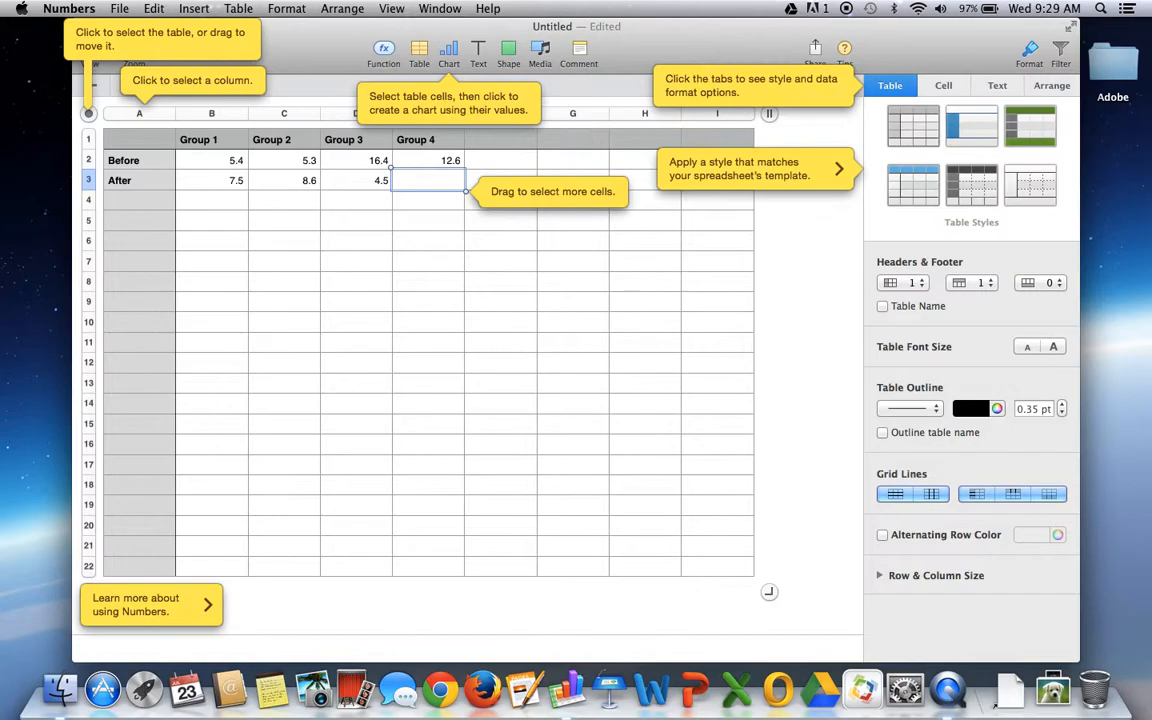
pyautogui.write('6.3')
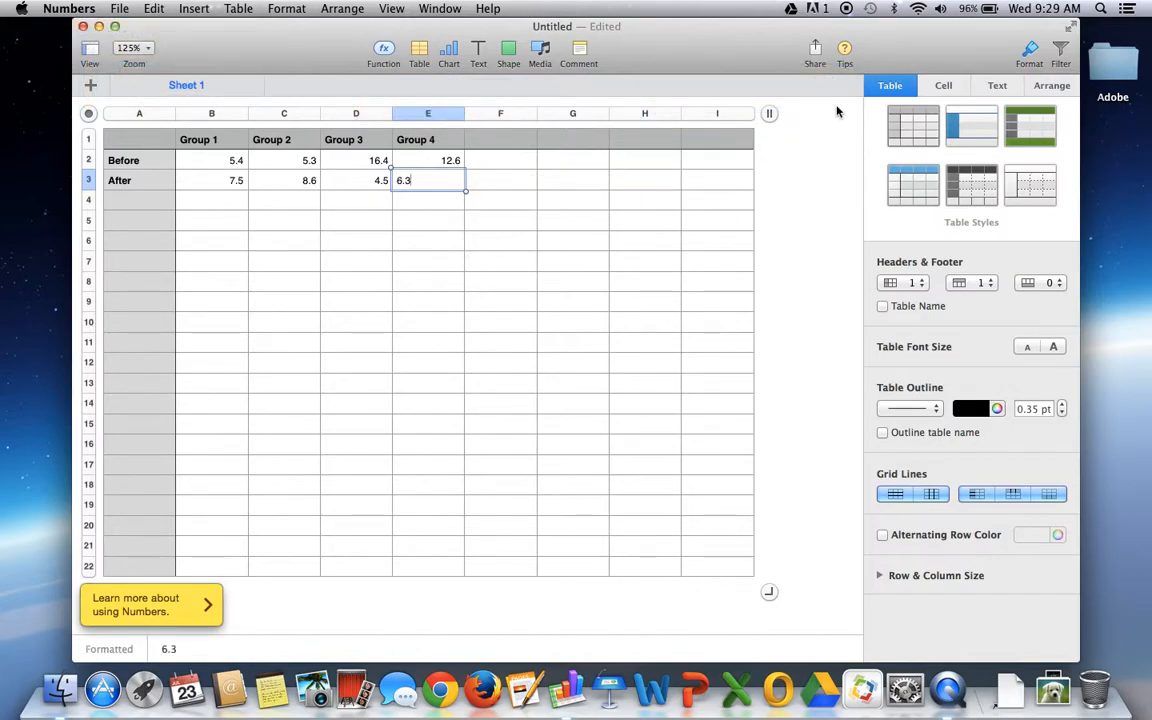
pyautogui.click(818, 156)
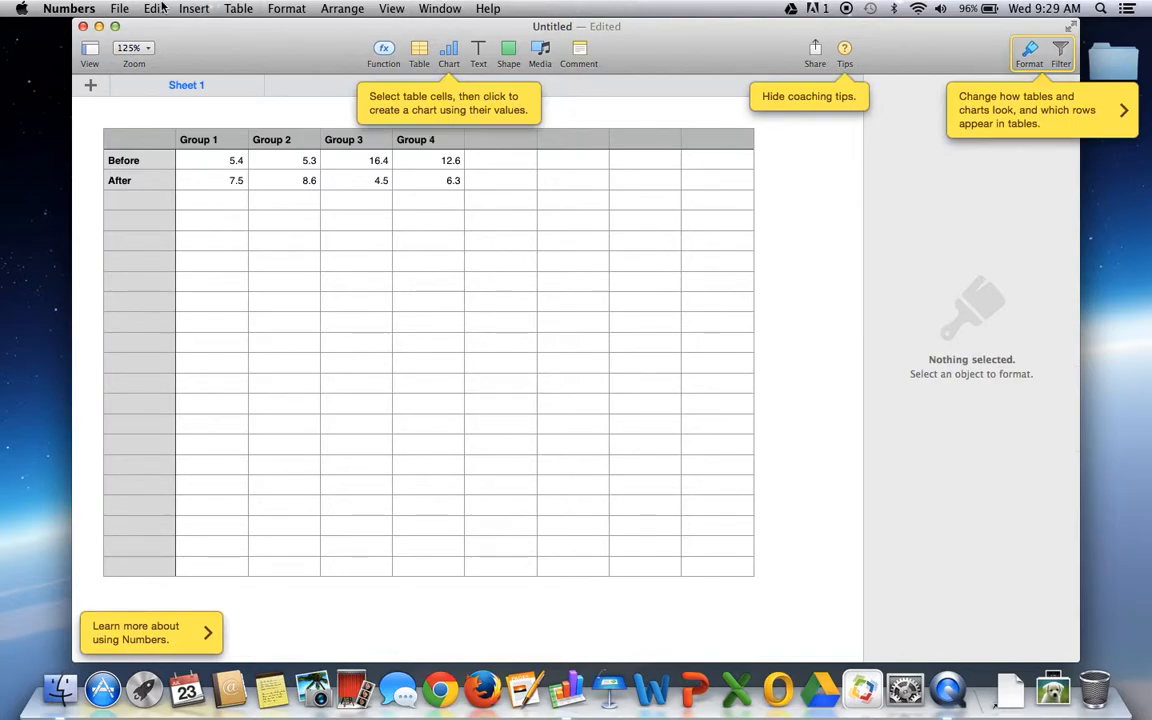
pyautogui.click(119, 8)
pyautogui.click(337, 46)
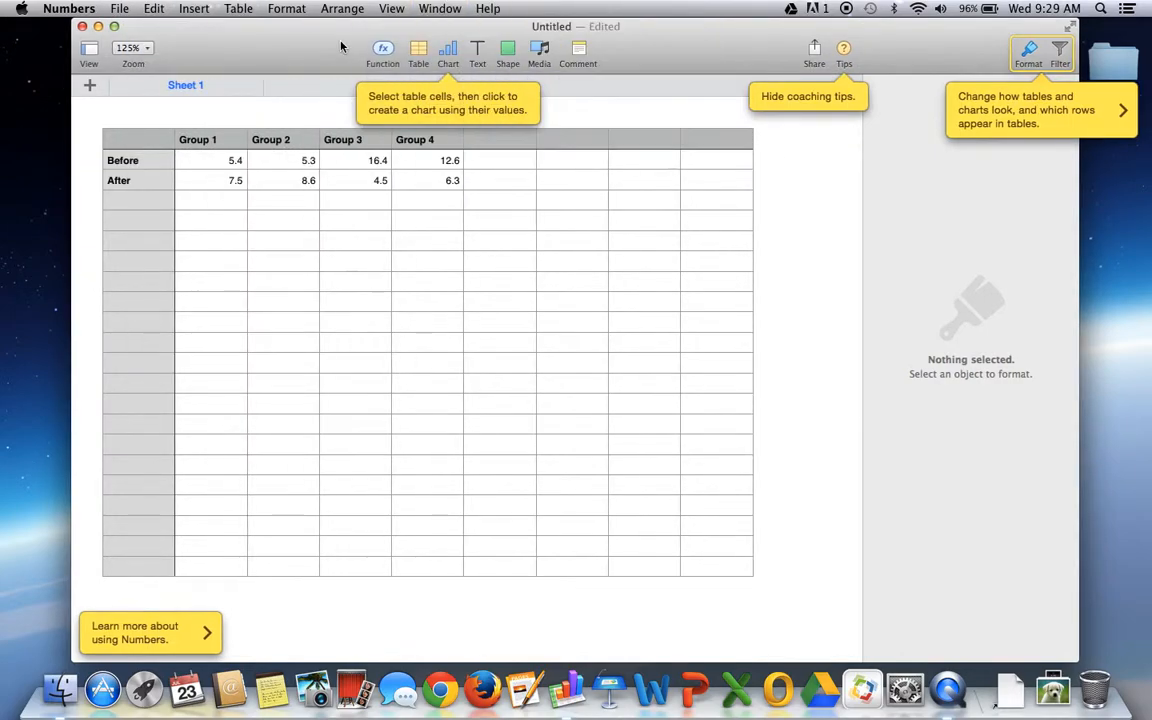
pyautogui.click(455, 49)
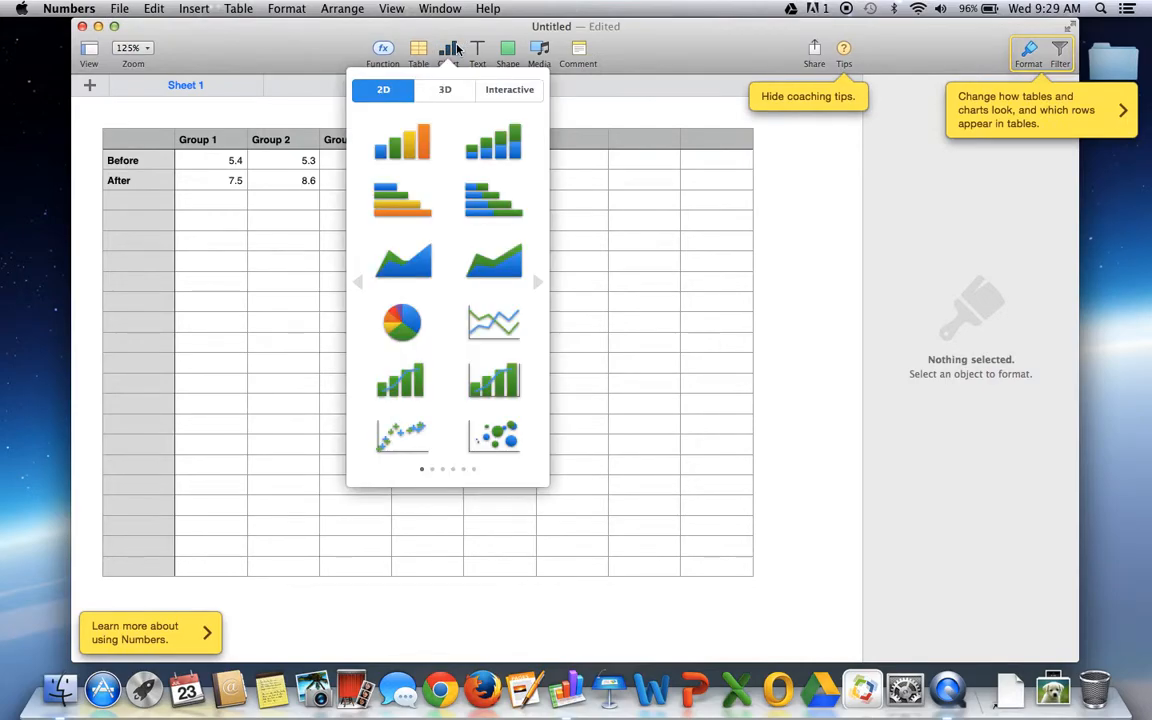
pyautogui.click(676, 219)
pyautogui.click(676, 219)
# - Insert a 2D line chart from the Before and After data in cells A1 through E3
pyautogui.click(447, 182)
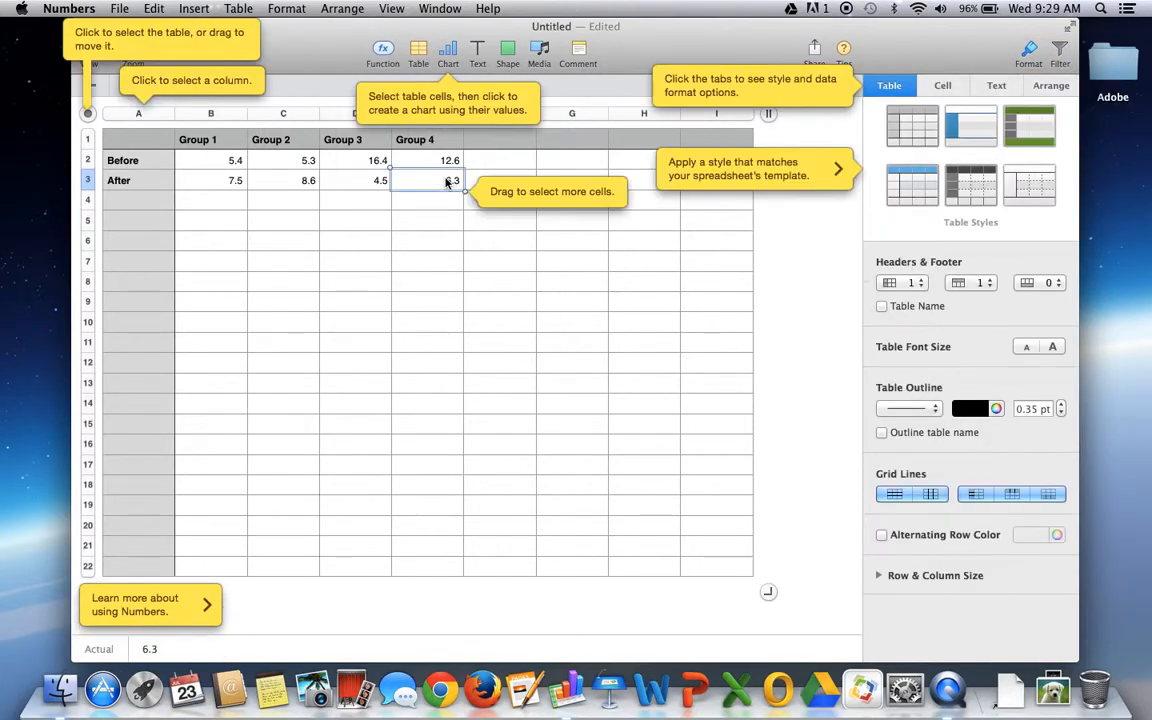
pyautogui.keyDown('shift'); pyautogui.click(160, 141); pyautogui.keyUp('shift')
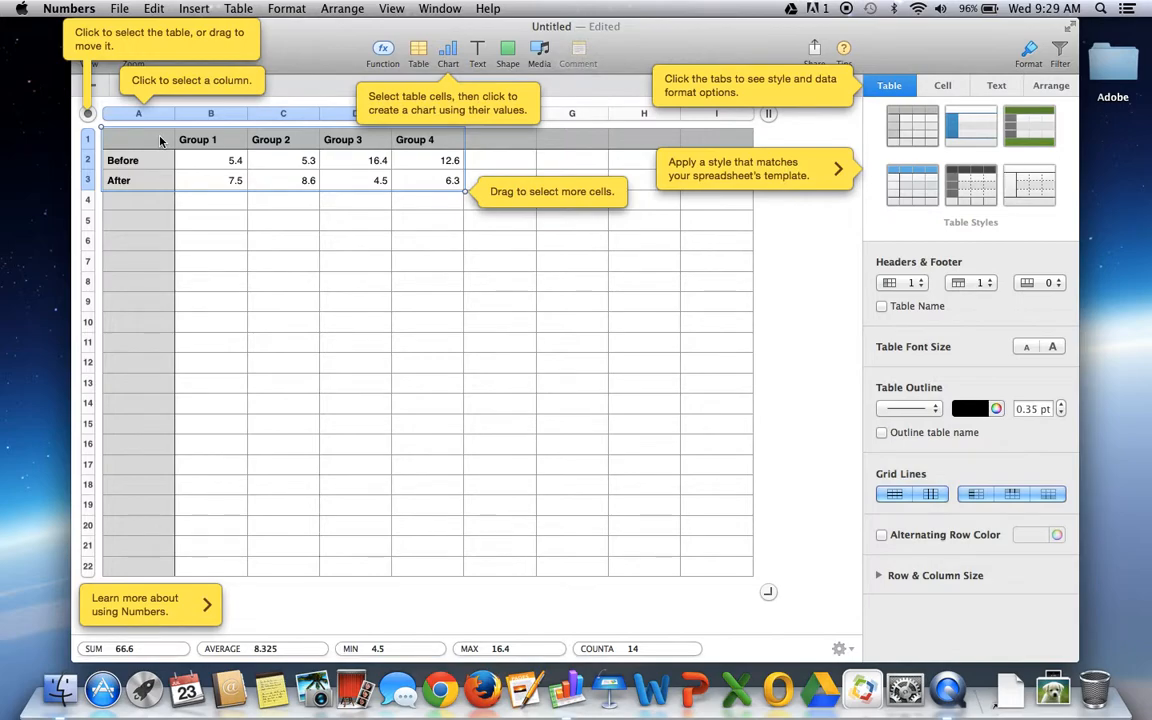
pyautogui.click(442, 58)
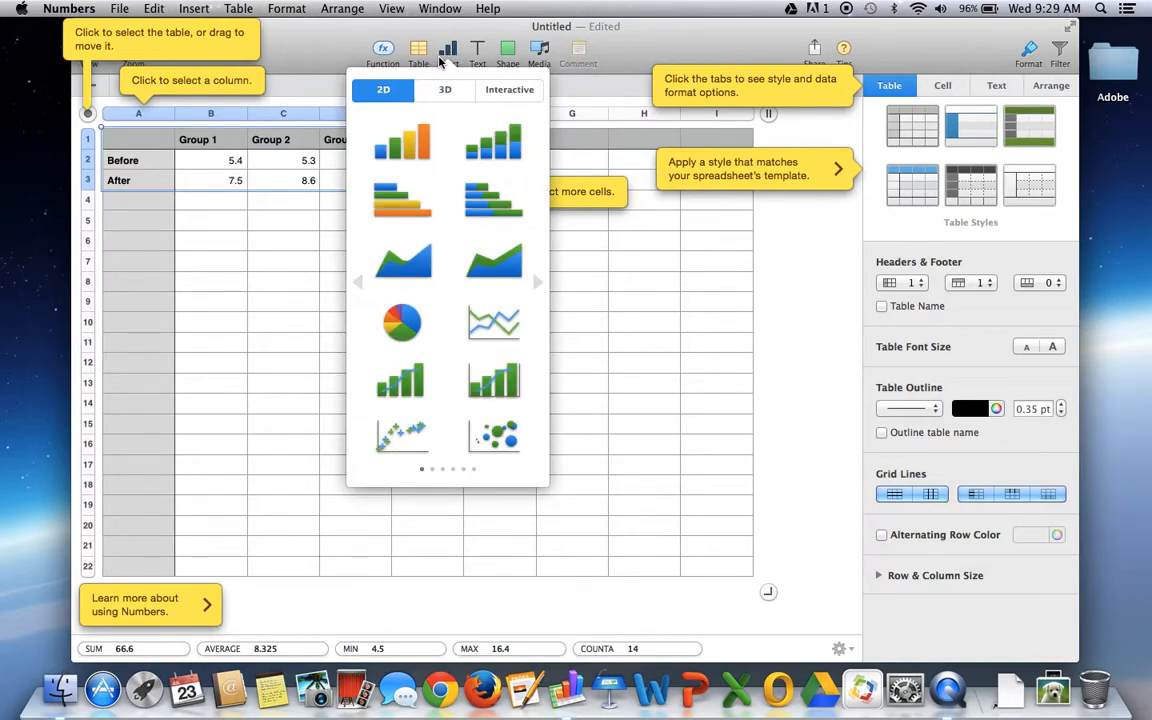
pyautogui.click(480, 334)
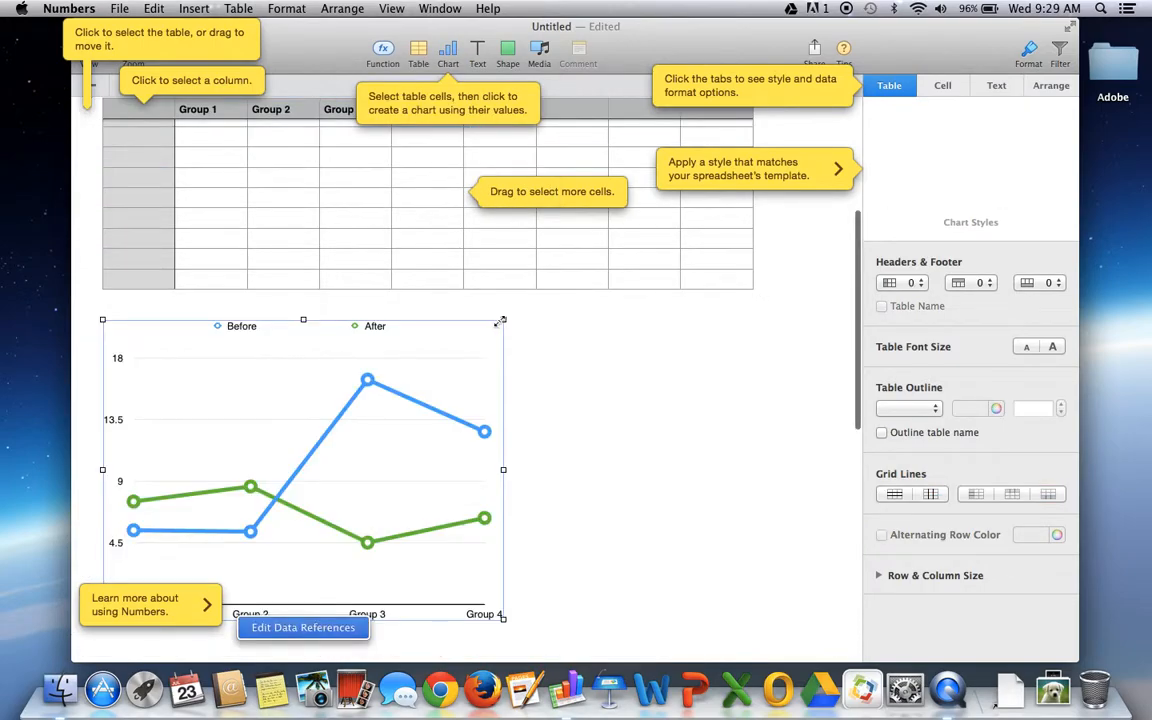
# - Move the line chart up and toward the sheet's middle, over the table's lower edge, and review it
pyautogui.moveTo(300, 402); pyautogui.dragTo(458, 333)
pyautogui.scroll(1, 458, 333)
pyautogui.scroll(-4, 458, 333)
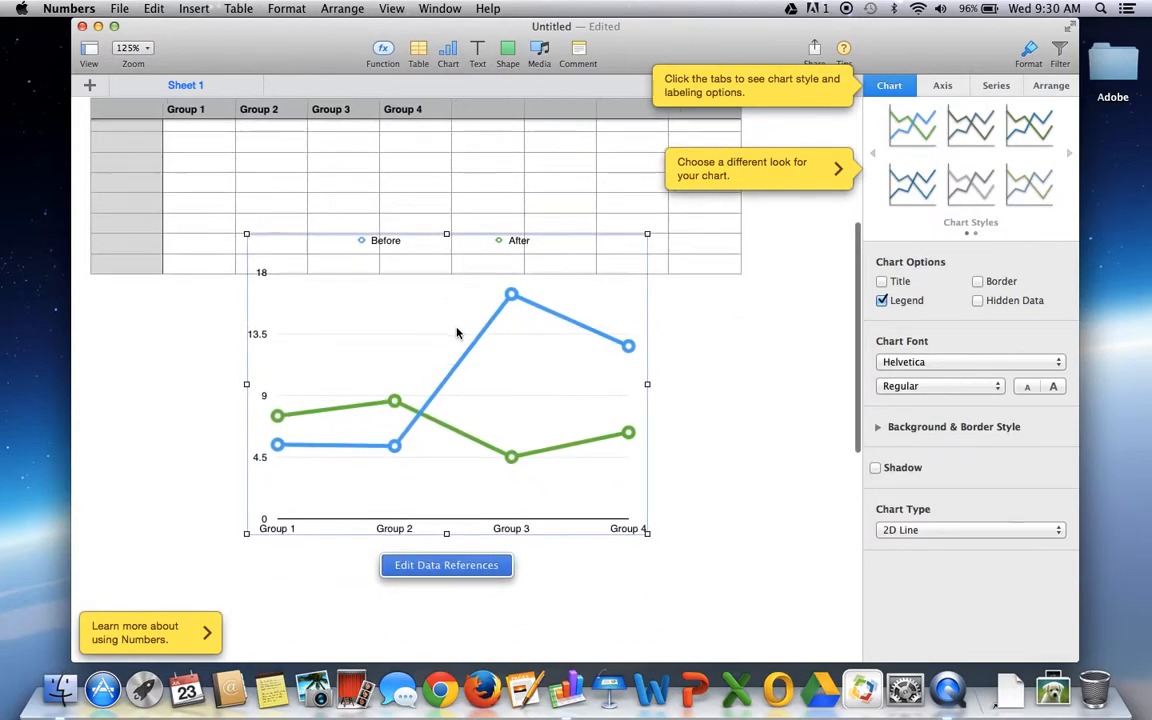
pyautogui.scroll(-4, 458, 333)
pyautogui.scroll(3, 458, 331)
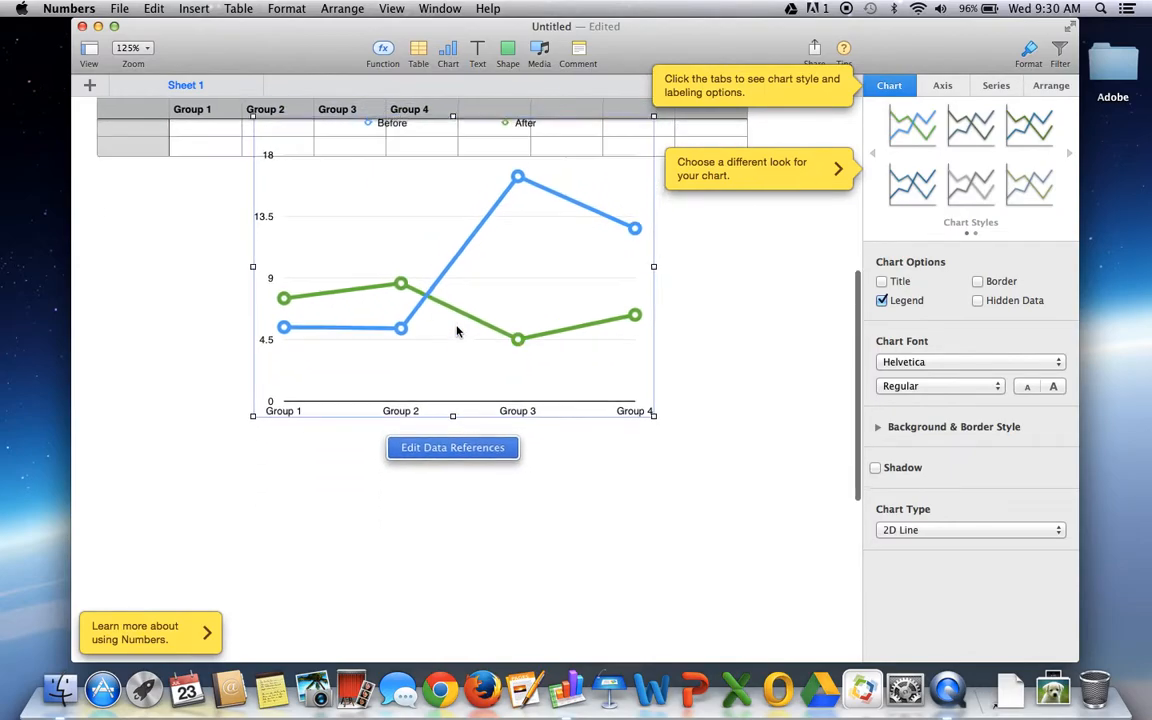
pyautogui.scroll(4, 457, 331)
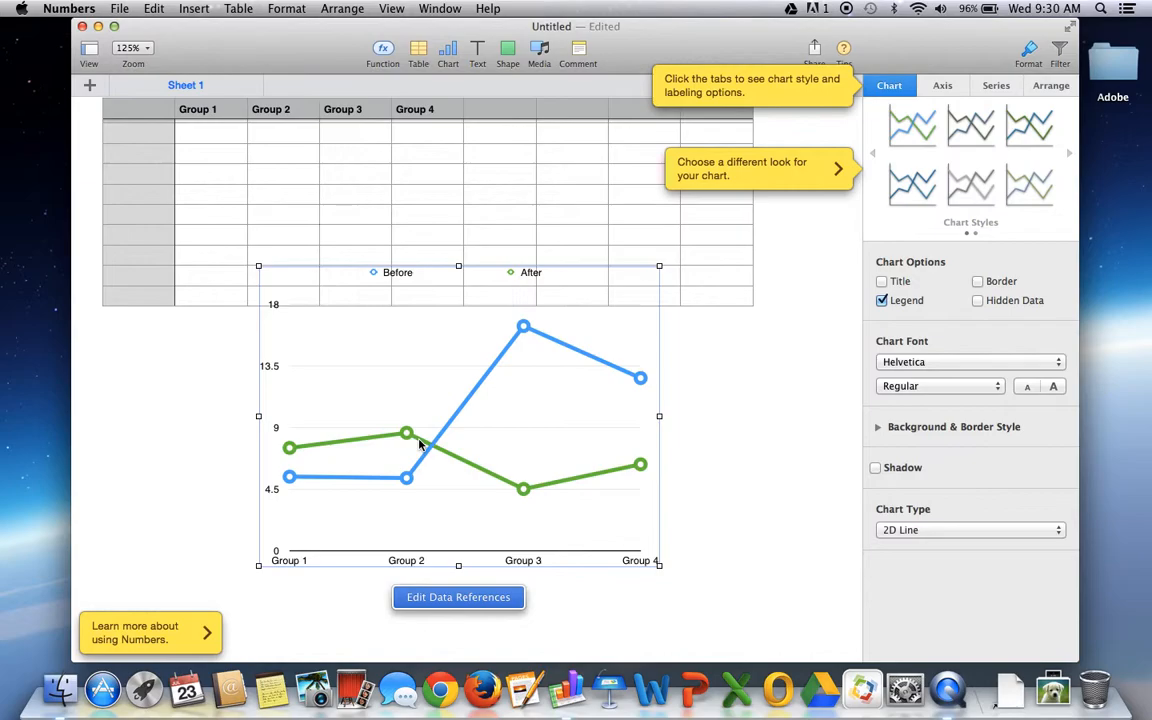
# - Delete the line chart and insert a 2D scatter chart from the data in cells A1 through E3
pyautogui.press('Delete')
pyautogui.scroll(5, 420, 445)
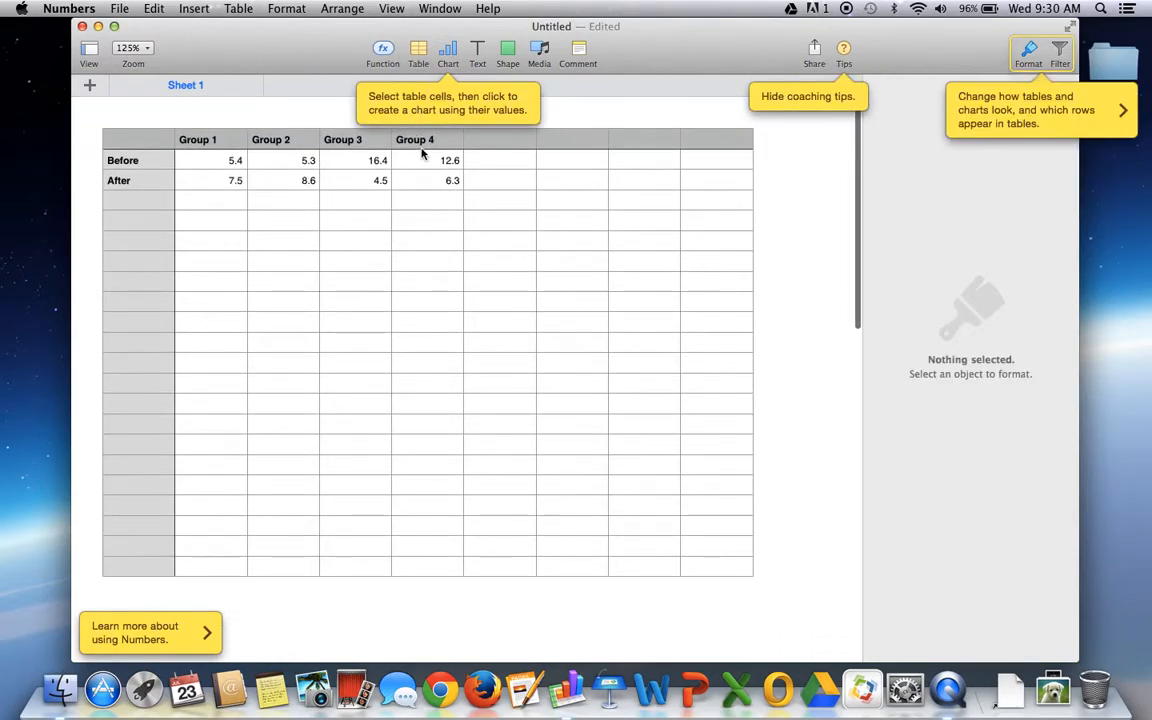
pyautogui.click(450, 180)
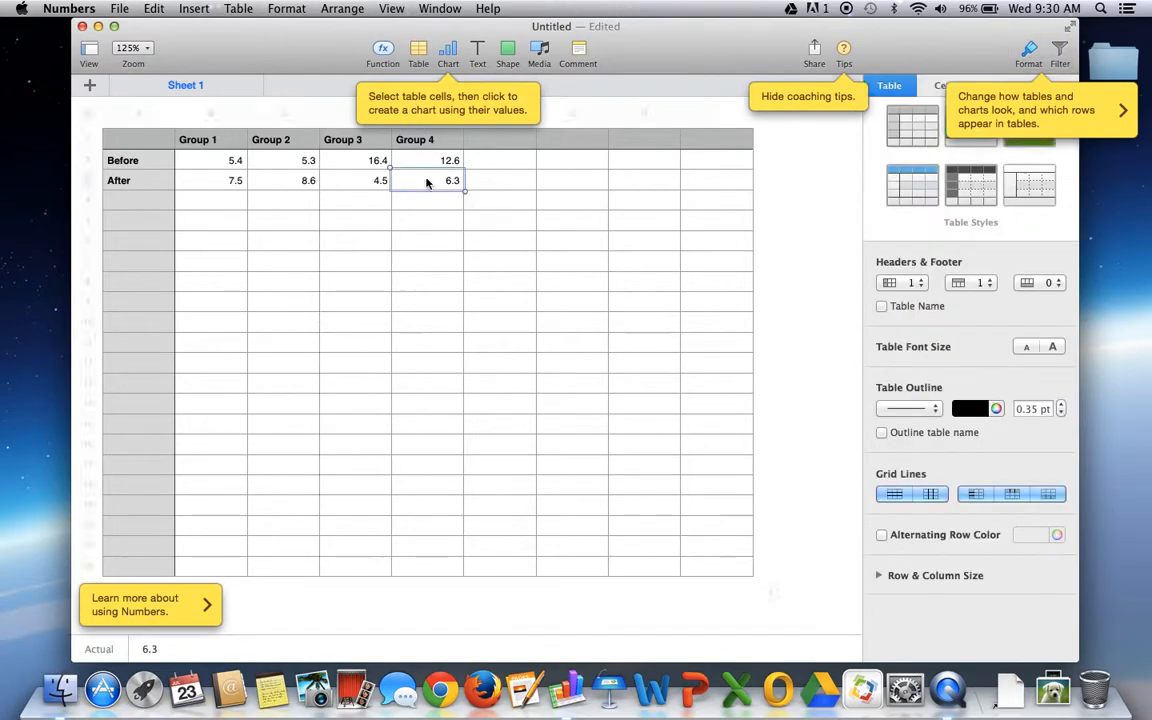
pyautogui.keyDown('shift'); pyautogui.click(136, 138); pyautogui.keyUp('shift')
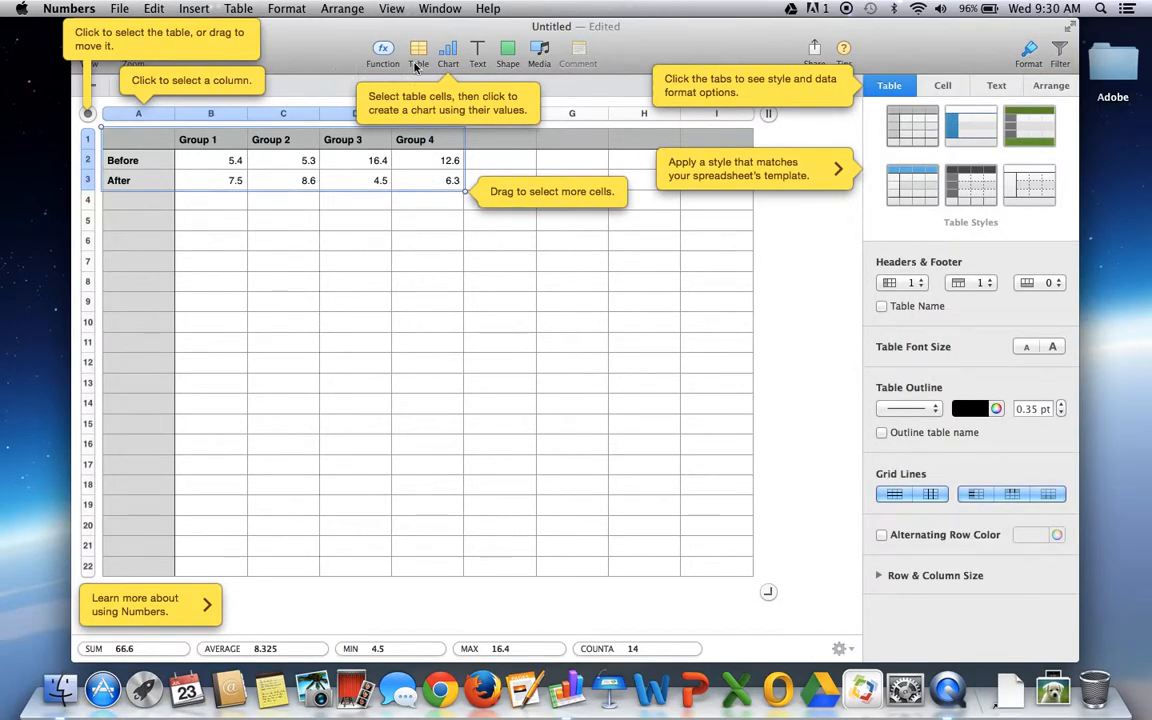
pyautogui.click(446, 55)
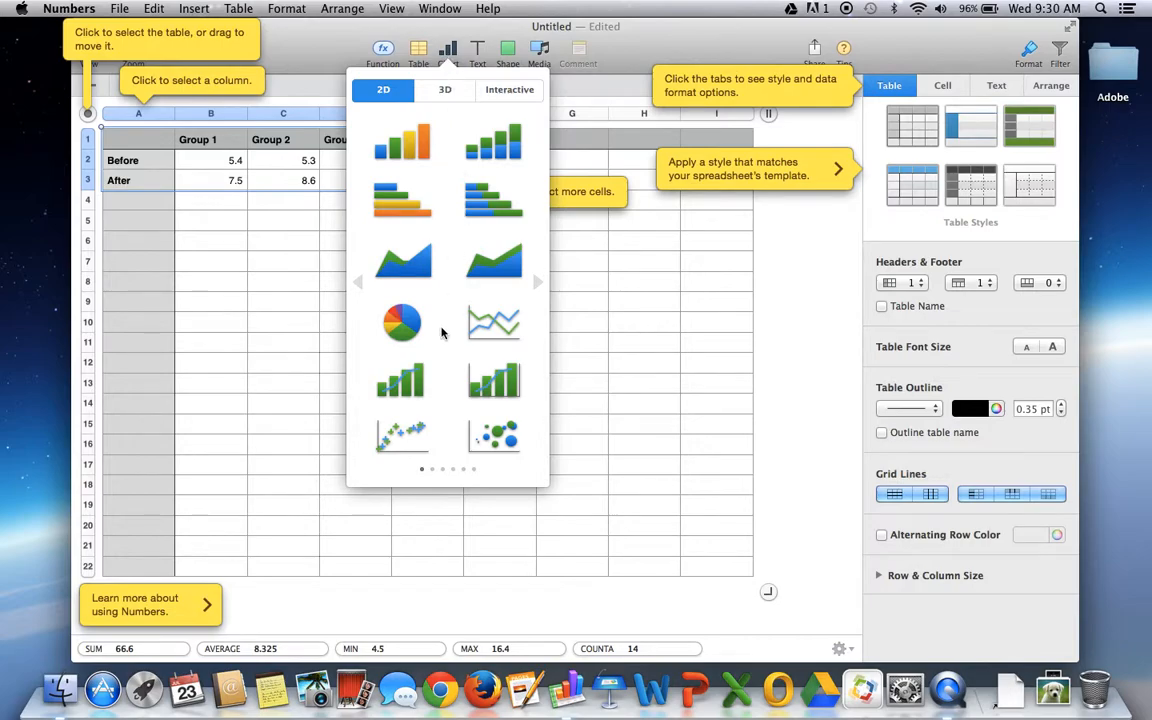
pyautogui.click(419, 422)
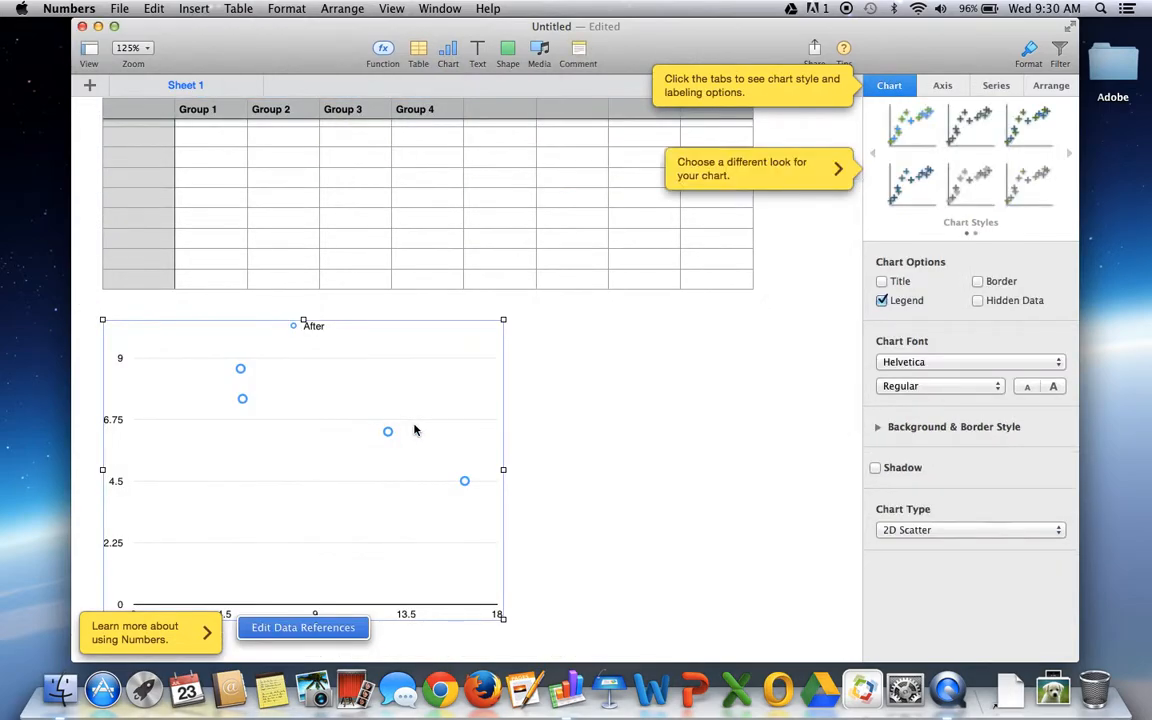
# - Try the scatter chart in a position nearer the sheet's middle below the table, and delete it
pyautogui.scroll(-1, 292, 511)
pyautogui.moveTo(321, 432); pyautogui.dragTo(422, 484)
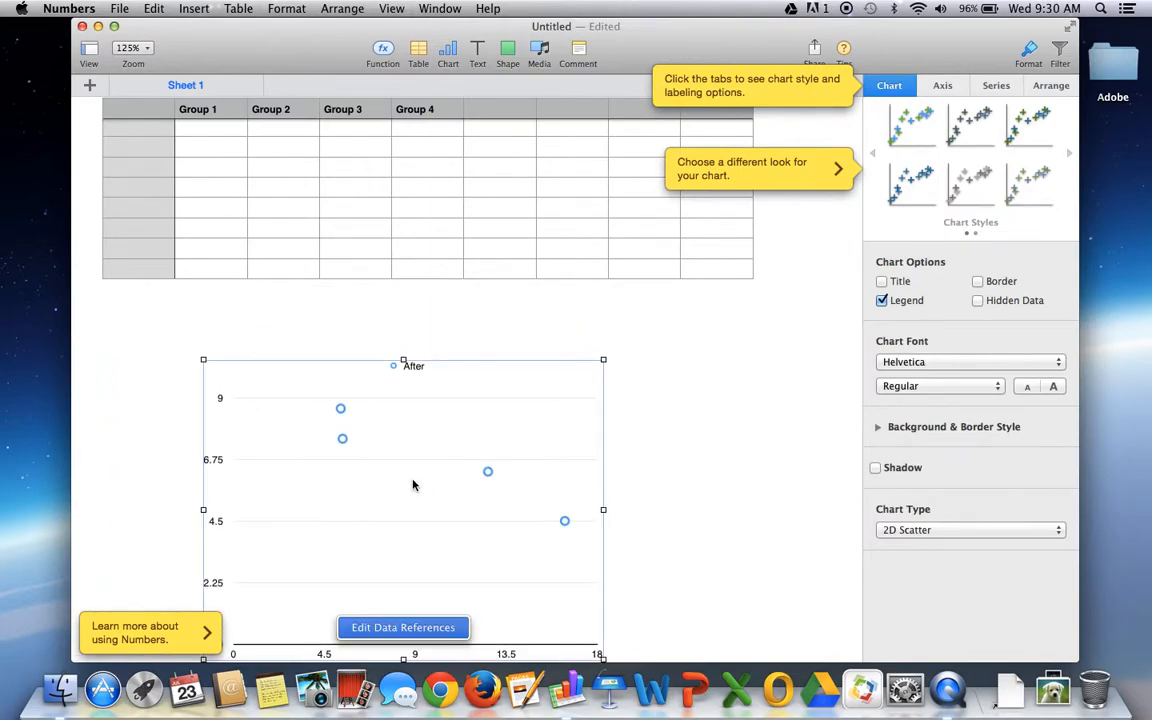
pyautogui.press('Delete')
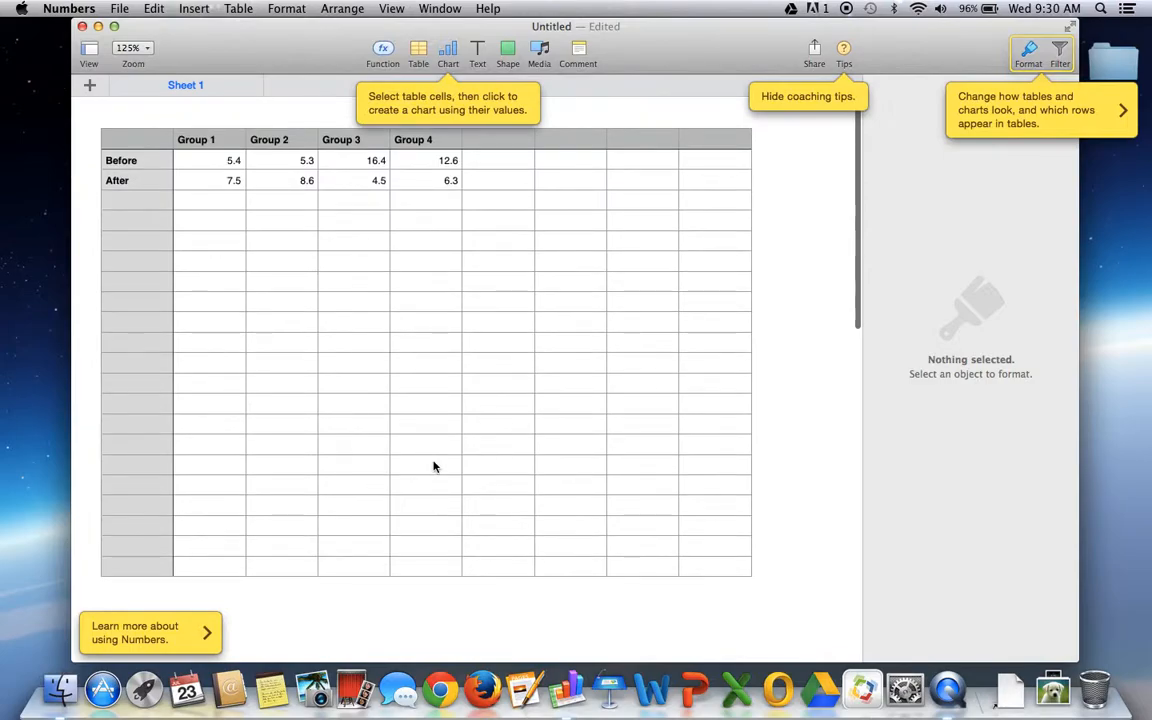
# - Quit Numbers, discarding the untitled spreadsheet, and open Keynote's theme chooser
pyautogui.press('super+q')
pyautogui.click(514, 249)
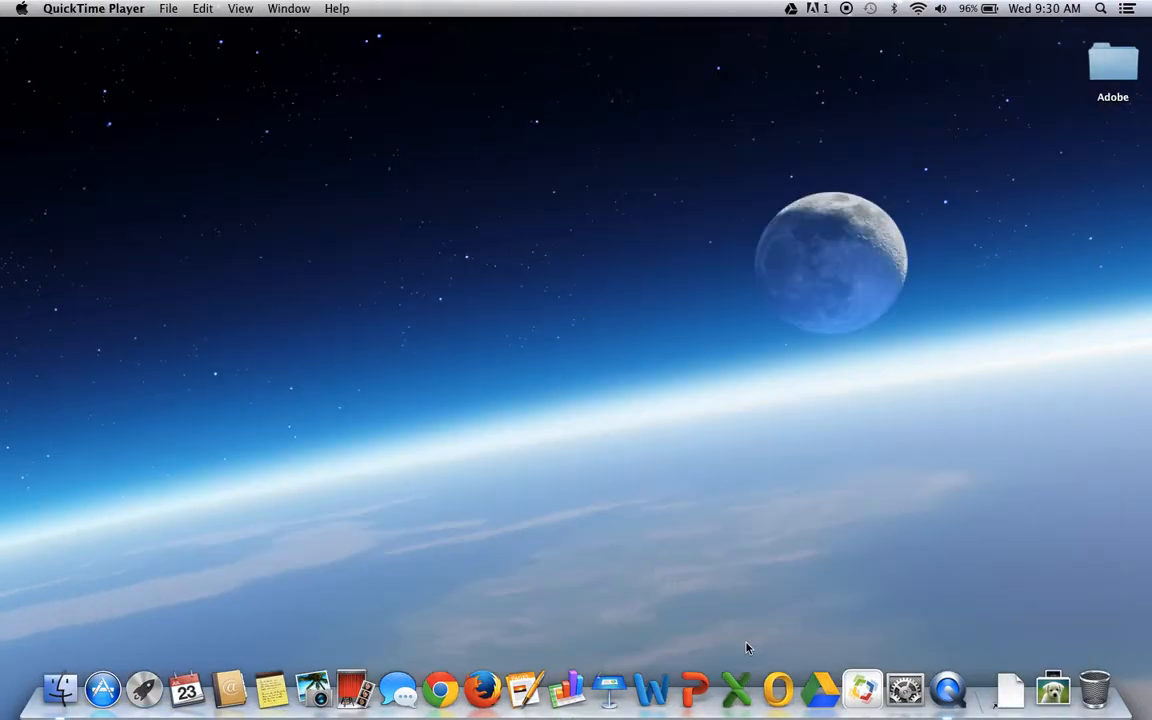
pyautogui.click(618, 690)
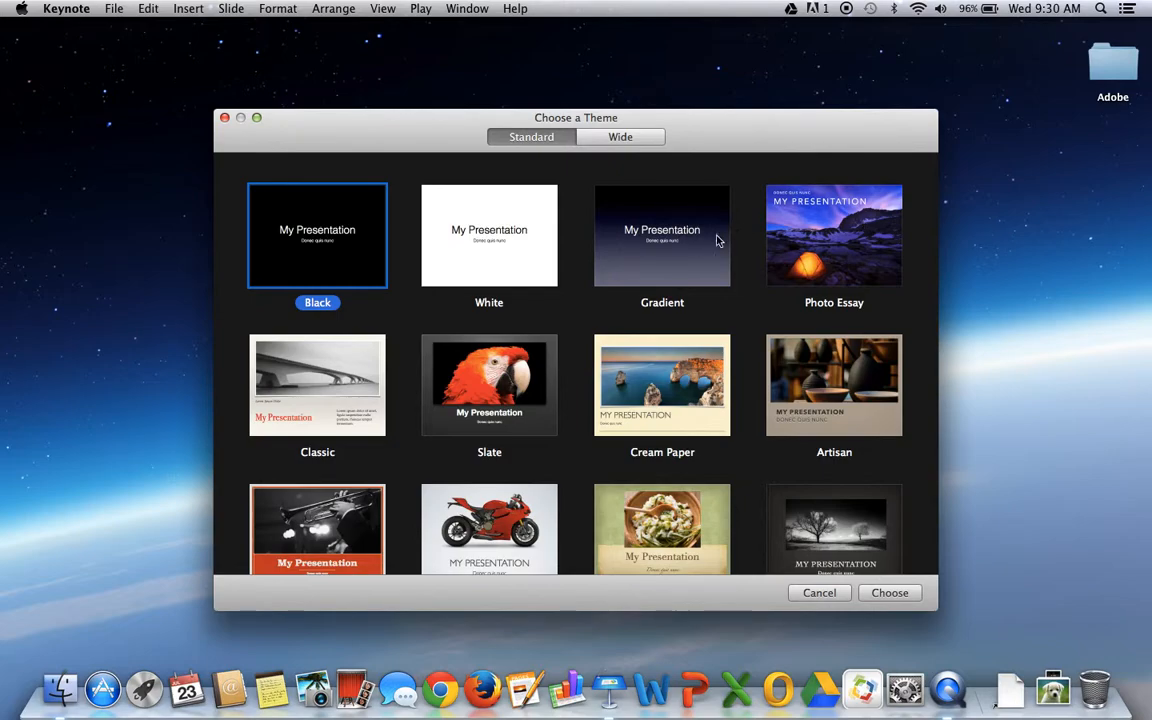
# - Create a new standard-size presentation with the Gradient theme
pyautogui.scroll(-3, 612, 527)
pyautogui.scroll(3, 612, 530)
pyautogui.click(686, 247)
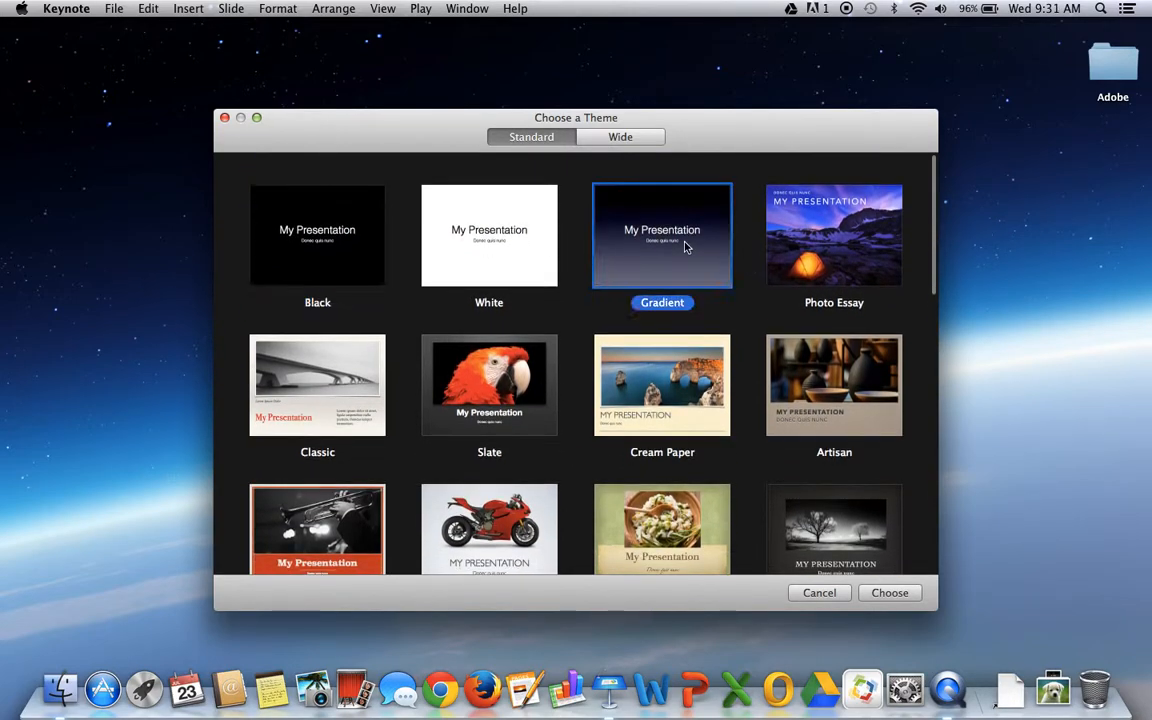
pyautogui.click(888, 593)
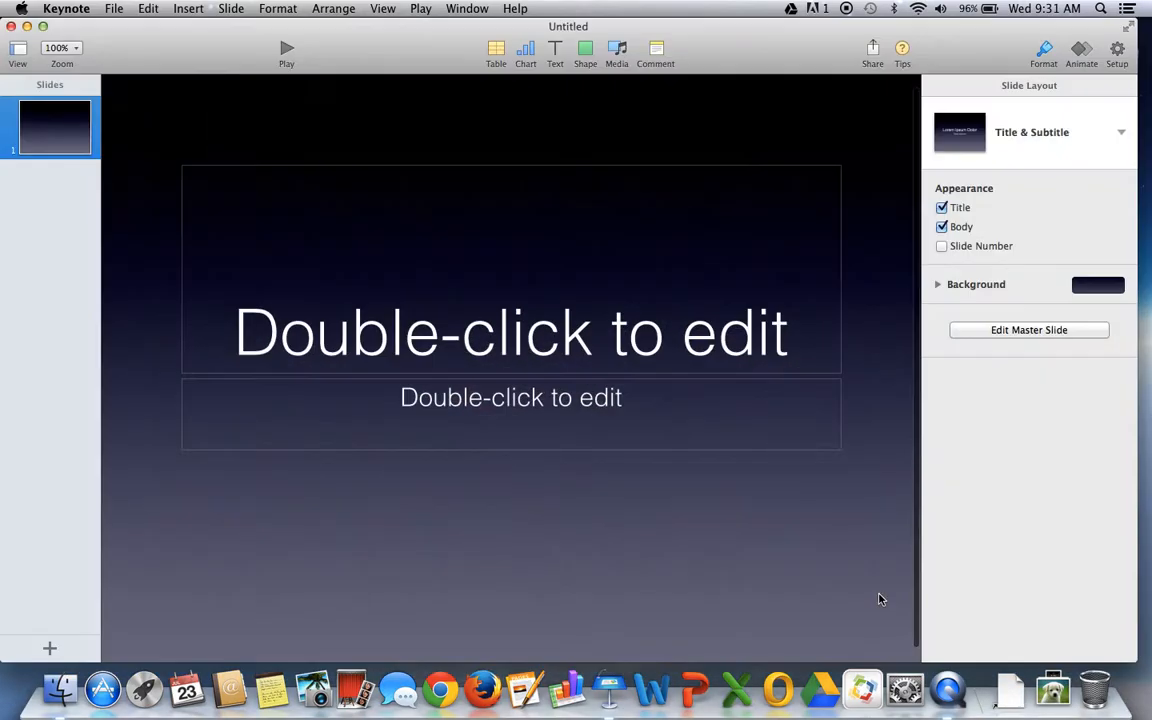
# - Replace the title placeholder text on the first slide with "Title Goes Here"
pyautogui.doubleClick(620, 340)
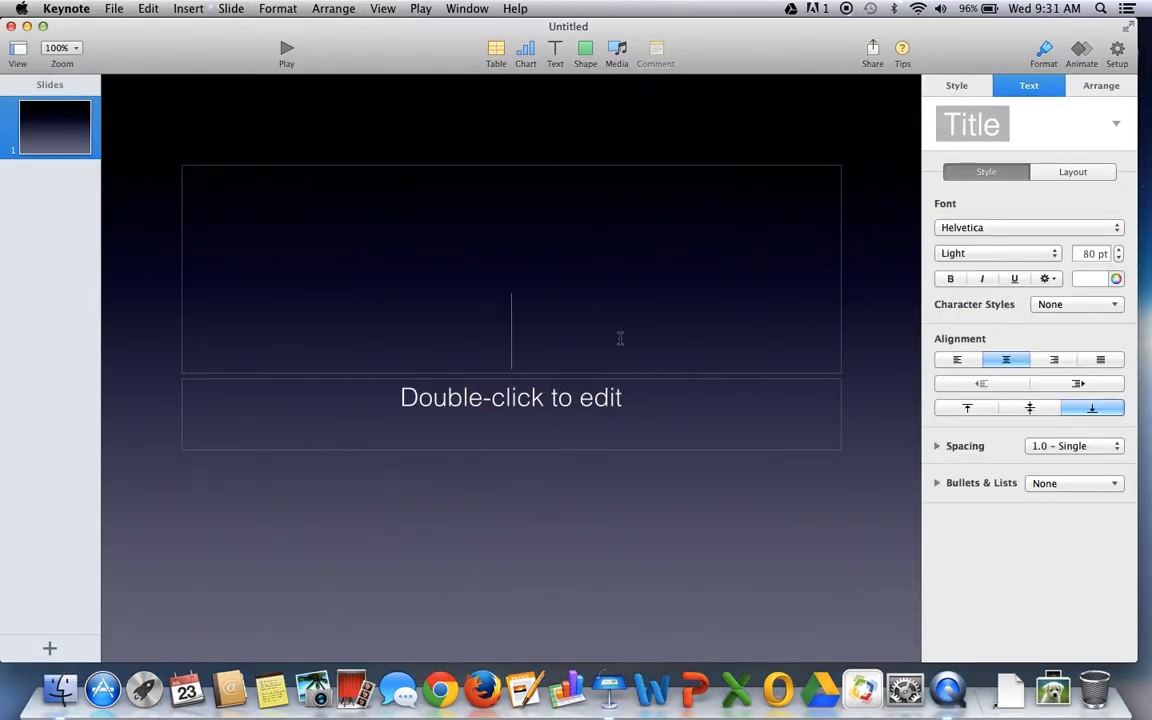
pyautogui.write('Tite')
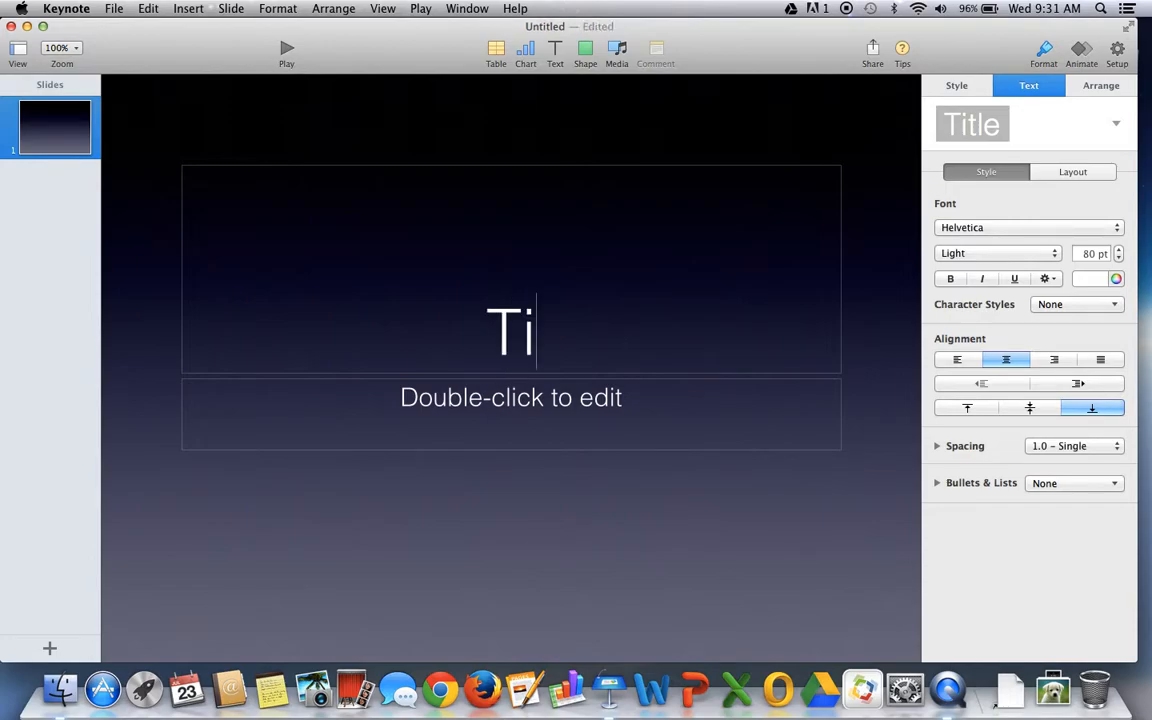
pyautogui.press('BackSpace')
pyautogui.write('le GOes')
pyautogui.press('BackSpace')
pyautogui.press('BackSpace')
pyautogui.press('BackSpace')
pyautogui.write('oes Here')
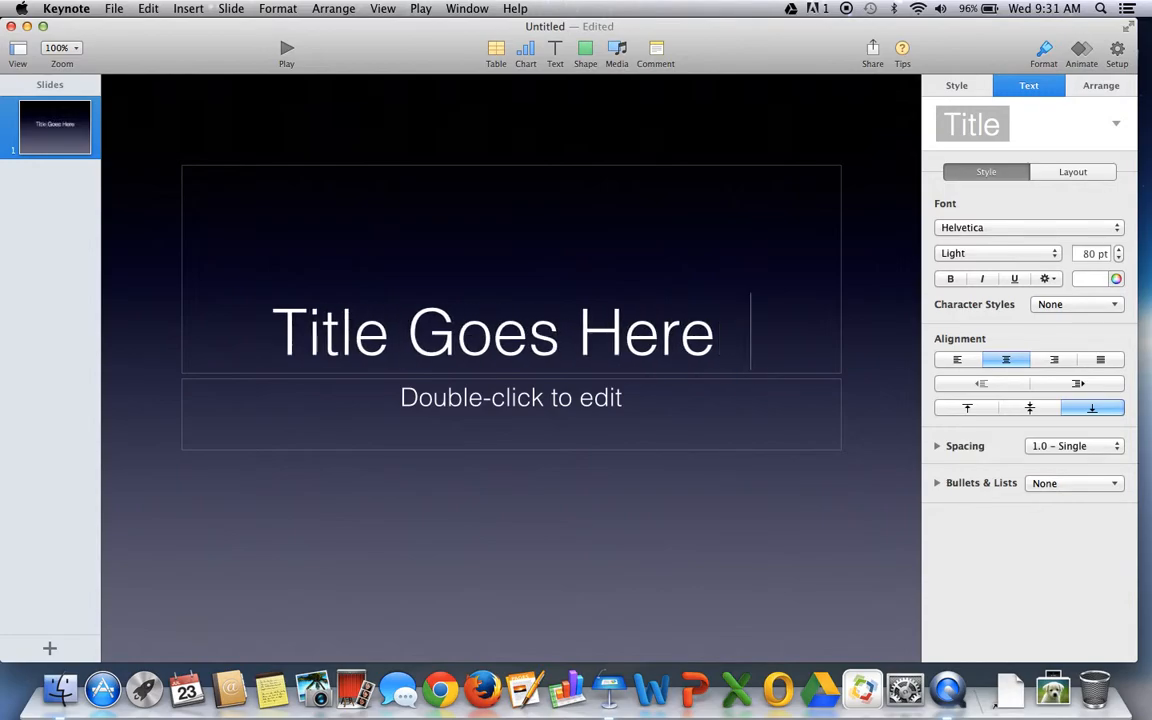
pyautogui.press('BackSpace')
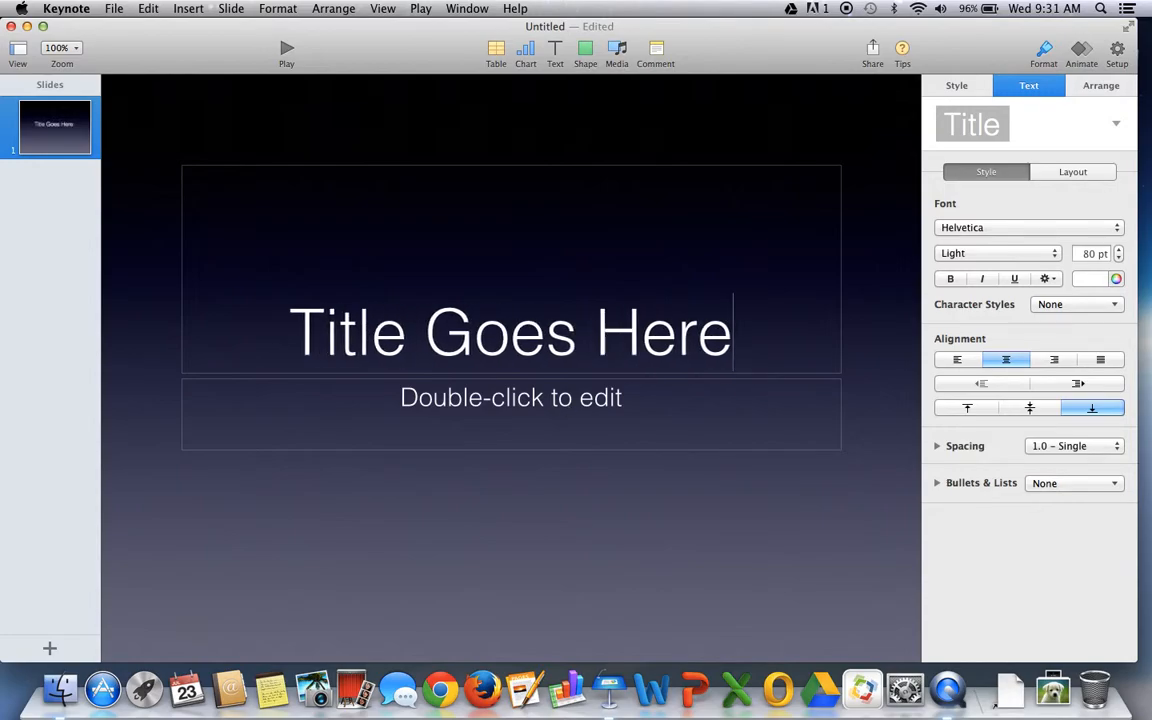
# - Open the subtitle placeholder below the title for text editing
pyautogui.doubleClick(551, 412)
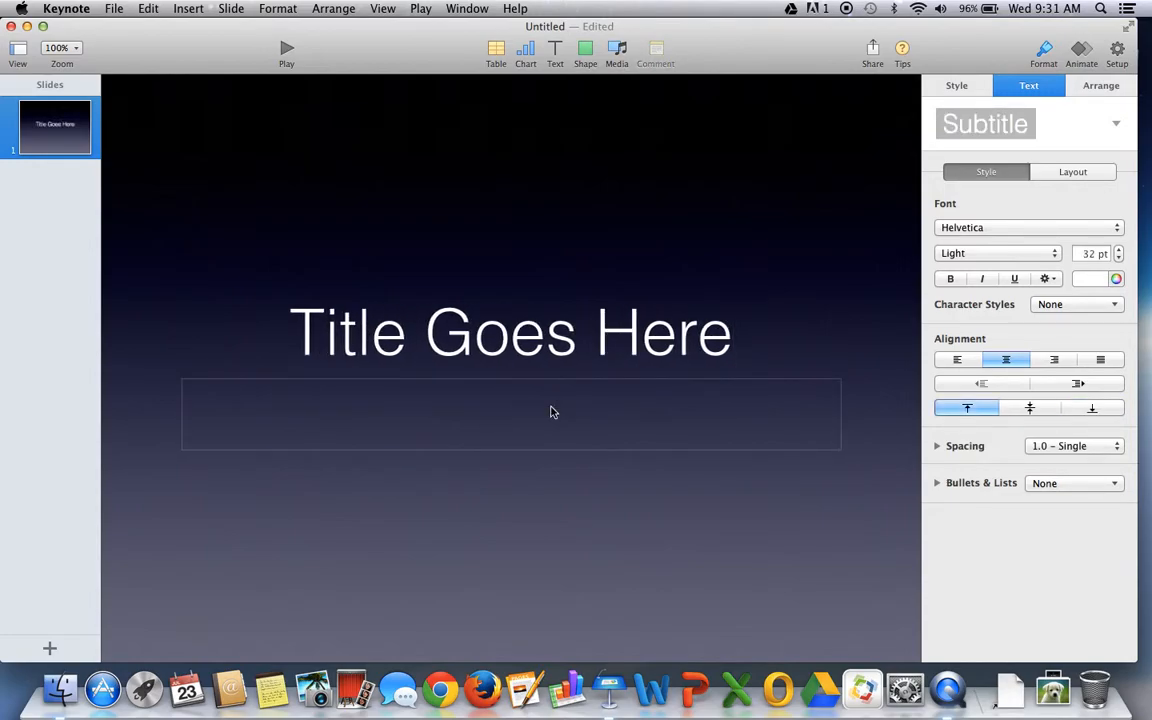